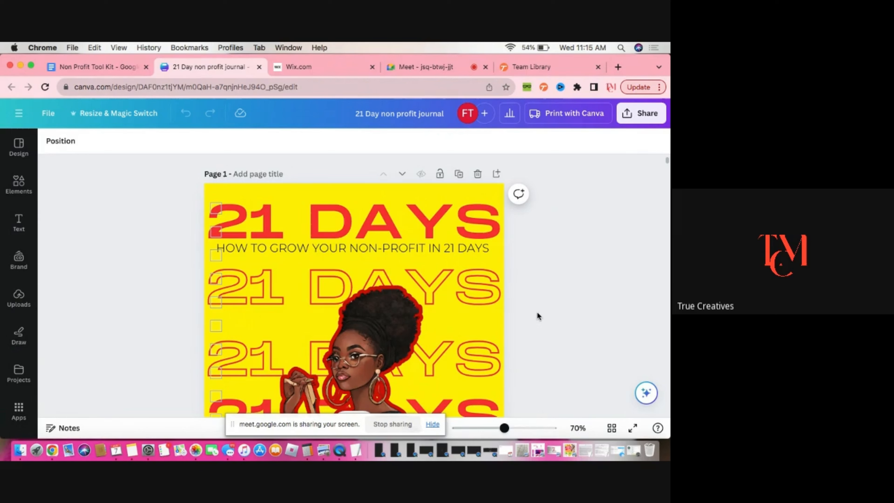
# Scroll through the journal's cover page and the thank-you instructions page to review their content
pyautogui.scroll(-2, 542, 314)
pyautogui.scroll(-5, 542, 313)
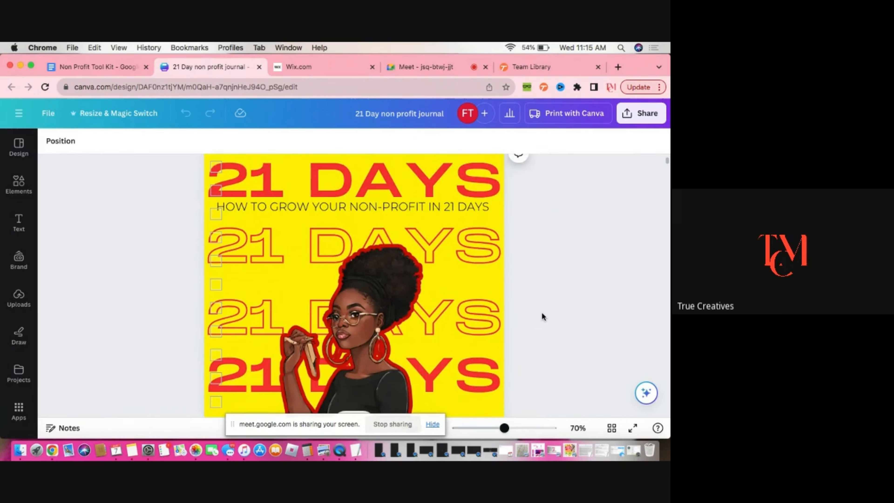
pyautogui.scroll(-10, 542, 314)
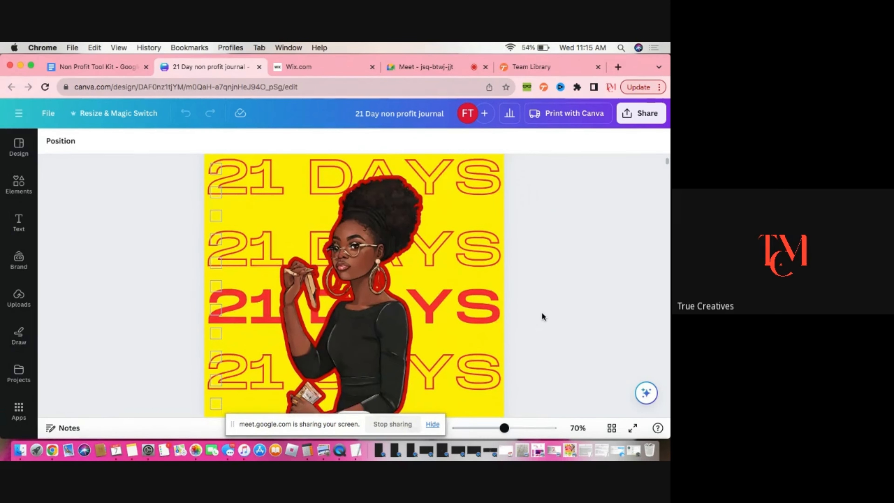
pyautogui.scroll(3, 542, 313)
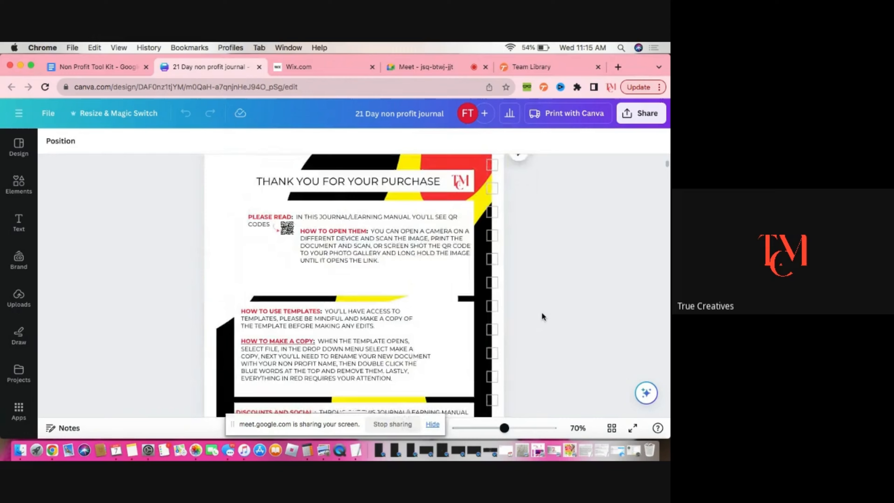
pyautogui.scroll(-1, 542, 316)
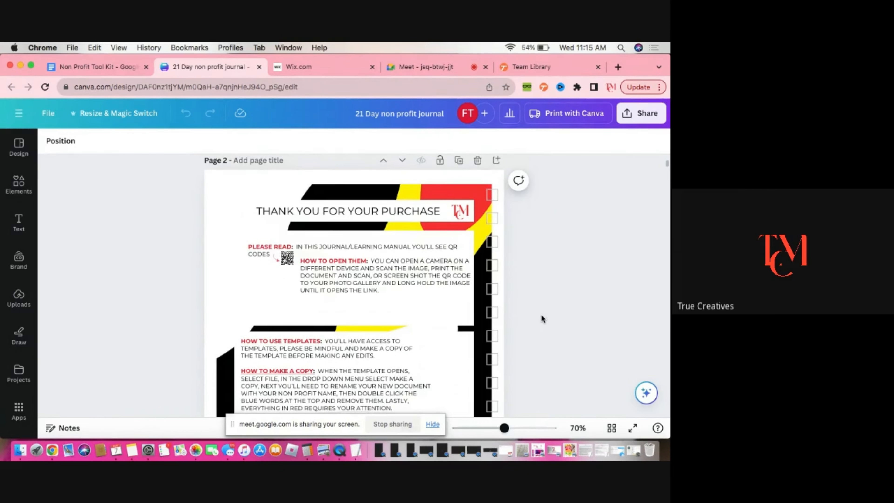
pyautogui.scroll(-2, 542, 316)
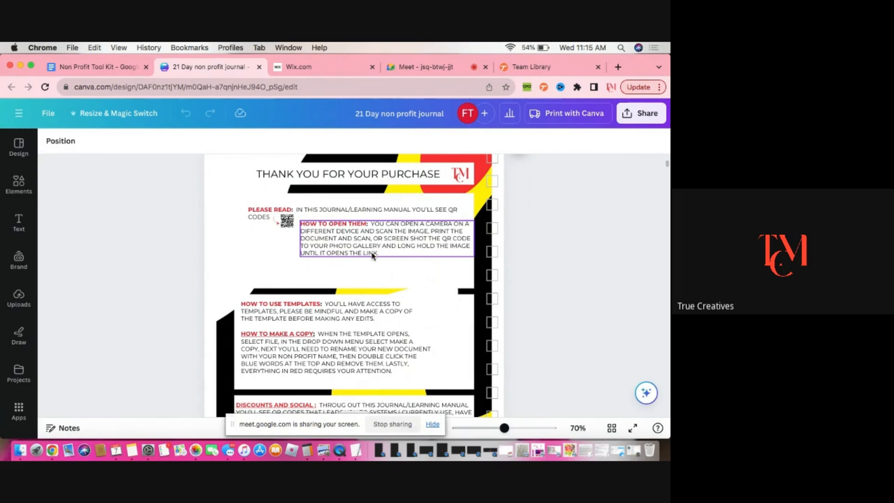
pyautogui.scroll(-3, 534, 293)
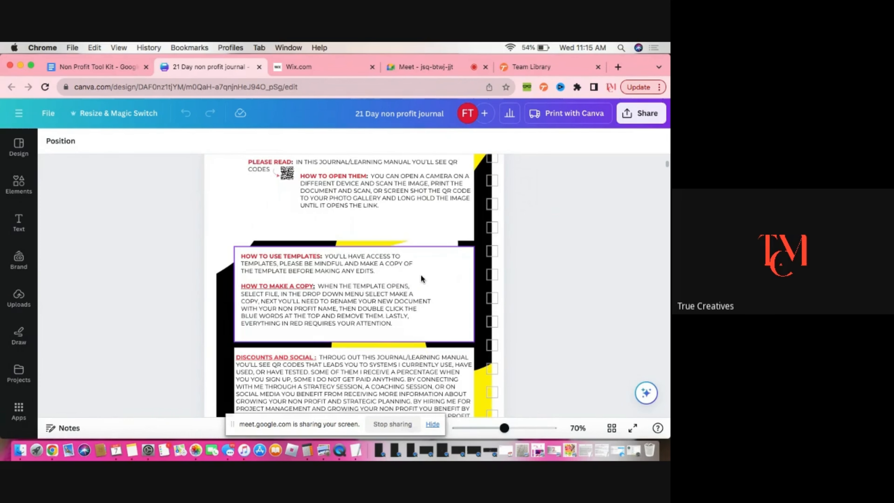
pyautogui.scroll(-8, 412, 291)
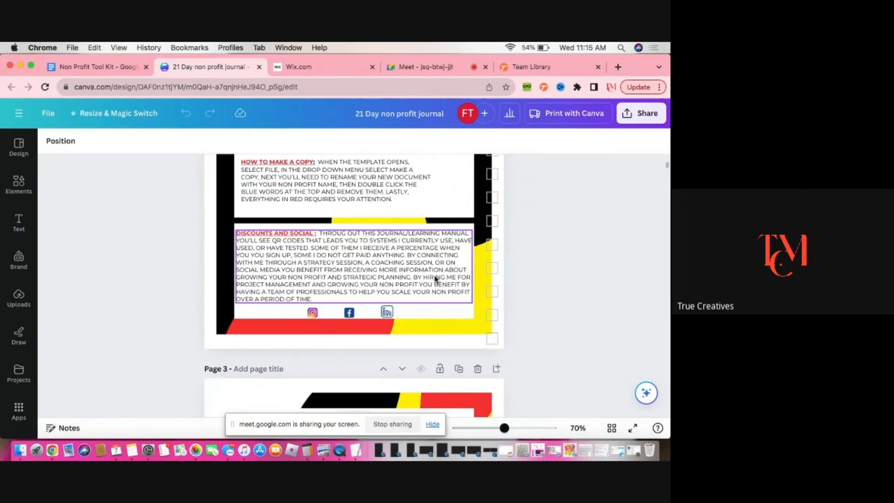
pyautogui.scroll(-4, 514, 285)
pyautogui.scroll(-16, 508, 293)
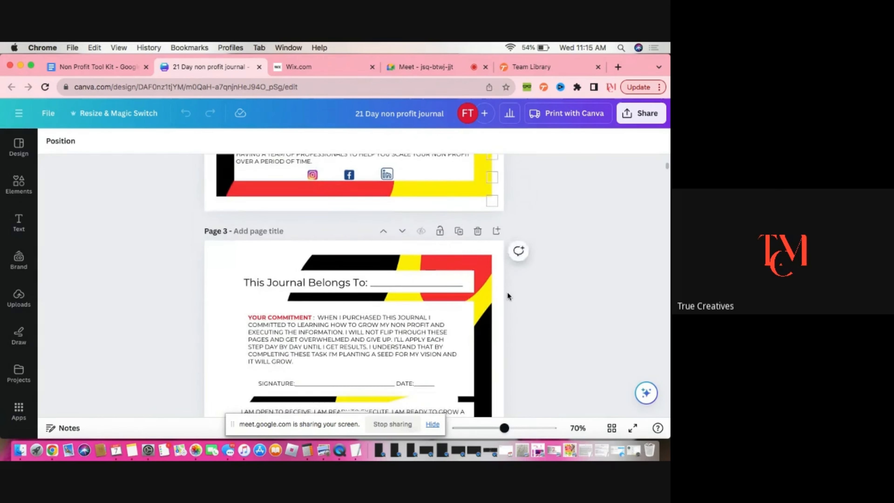
# Read through the commitment, signature and prayer sections on the journal's third and fourth pages
pyautogui.scroll(4, 507, 297)
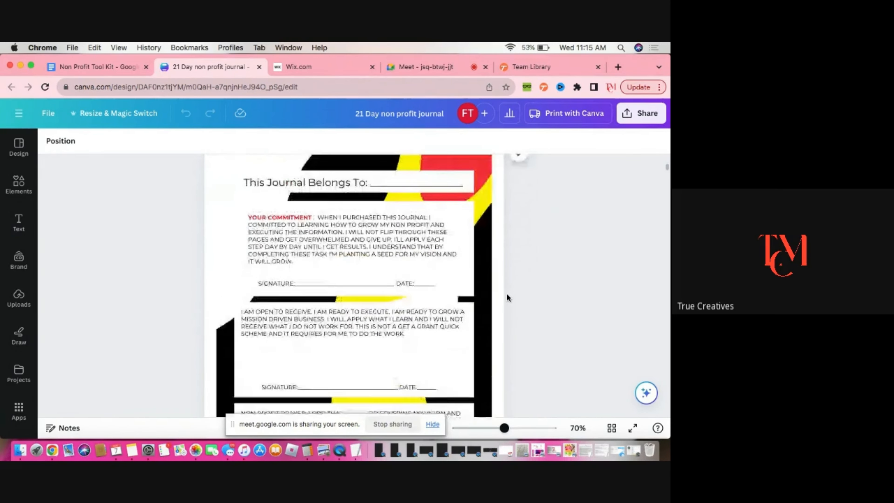
pyautogui.scroll(-1, 503, 298)
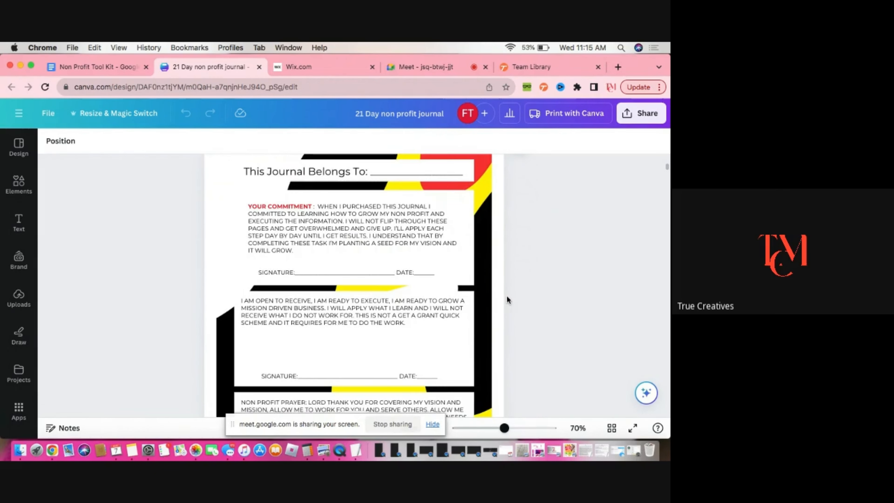
pyautogui.scroll(-2, 507, 297)
pyautogui.scroll(-3, 508, 299)
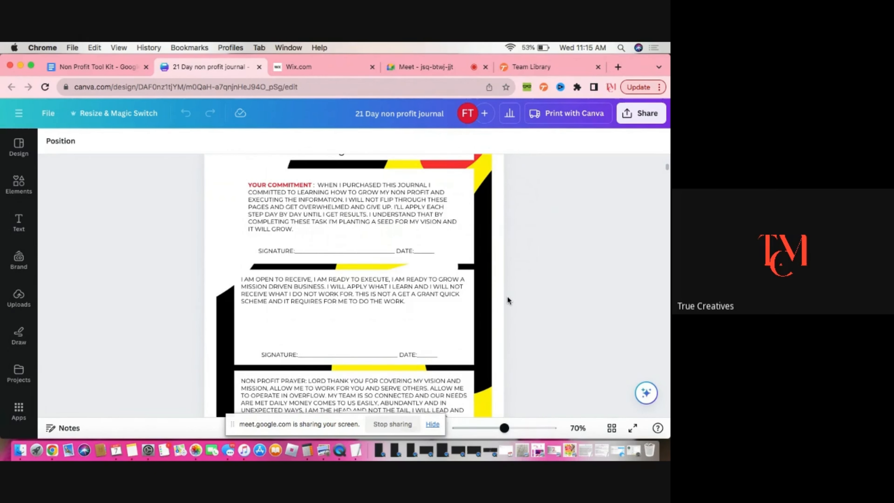
pyautogui.scroll(-4, 506, 298)
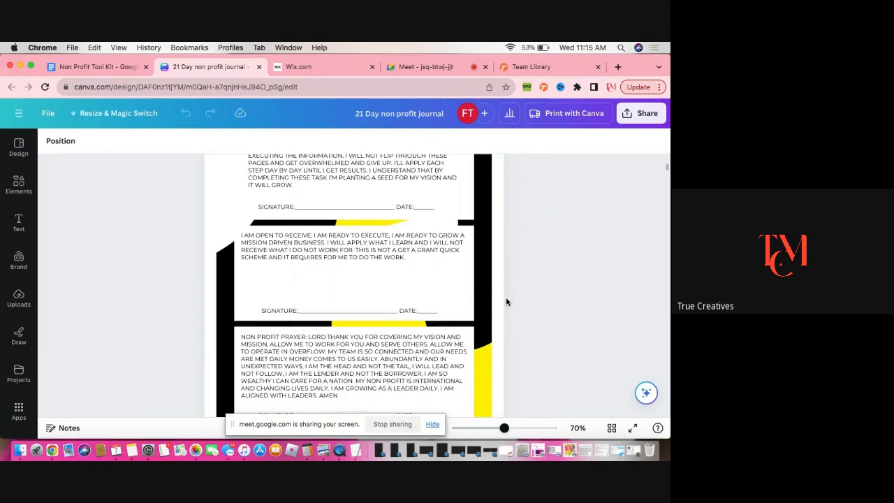
pyautogui.scroll(-10, 508, 299)
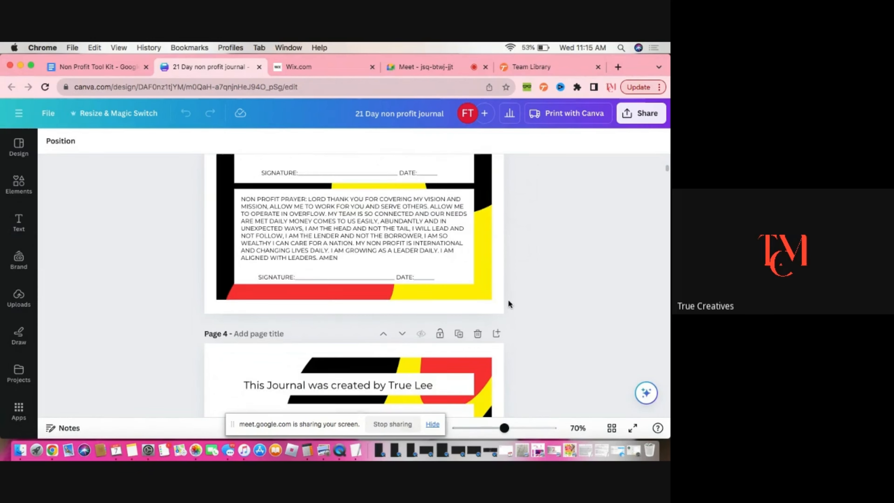
pyautogui.scroll(-8, 509, 302)
pyautogui.scroll(-10, 509, 301)
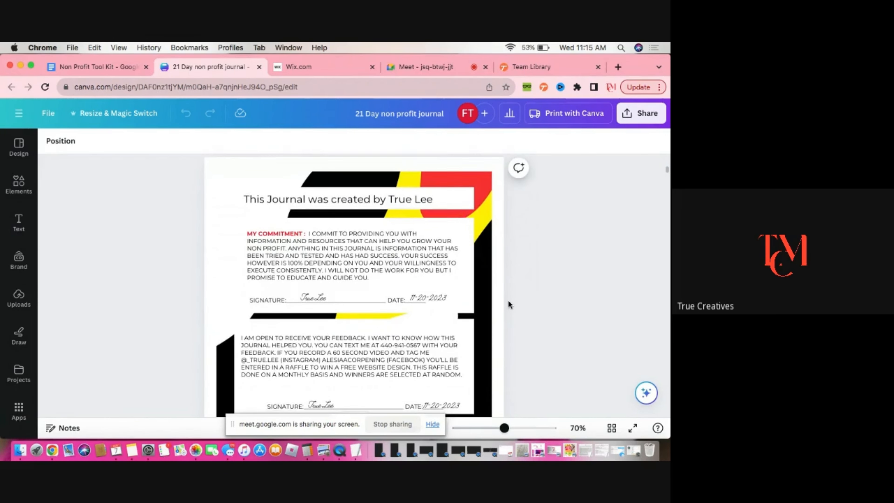
pyautogui.scroll(-1, 509, 301)
pyautogui.scroll(-3, 509, 301)
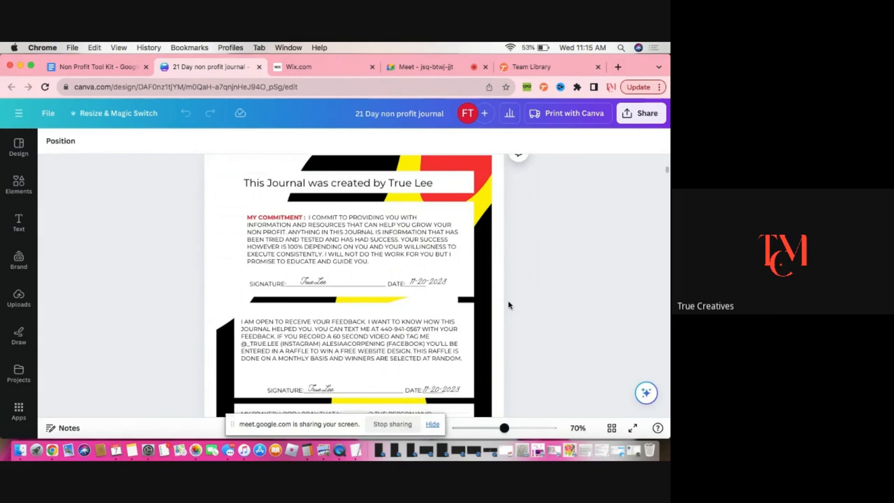
pyautogui.scroll(-20, 511, 301)
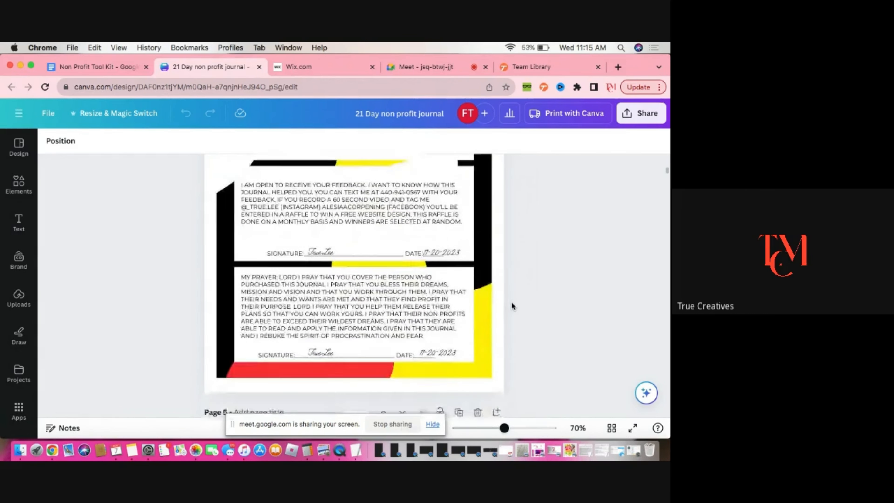
pyautogui.scroll(-2, 511, 306)
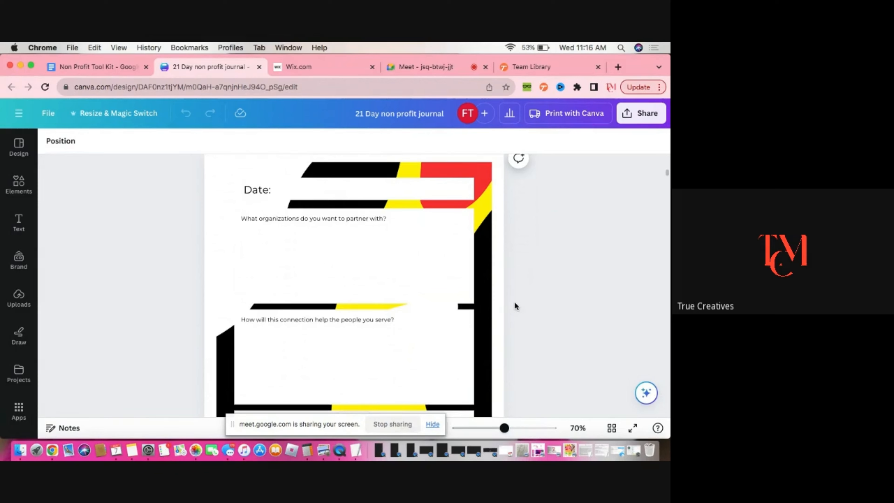
# Scroll through the partnership and program question pages and the Day 1 vision, mission and grant research page
pyautogui.scroll(-3, 529, 291)
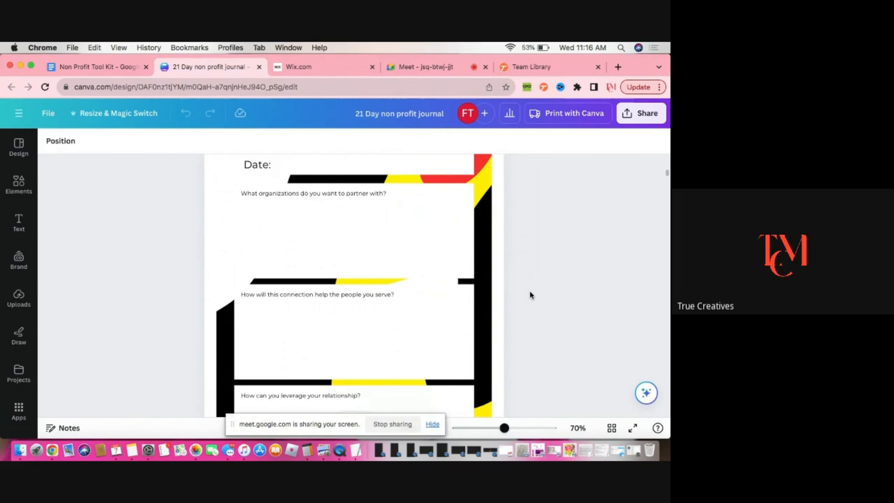
pyautogui.scroll(-3, 531, 292)
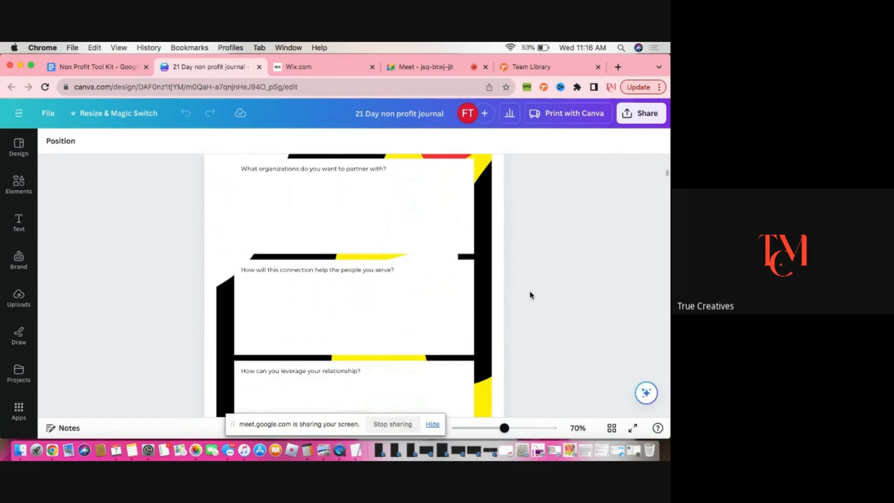
pyautogui.scroll(-10, 530, 291)
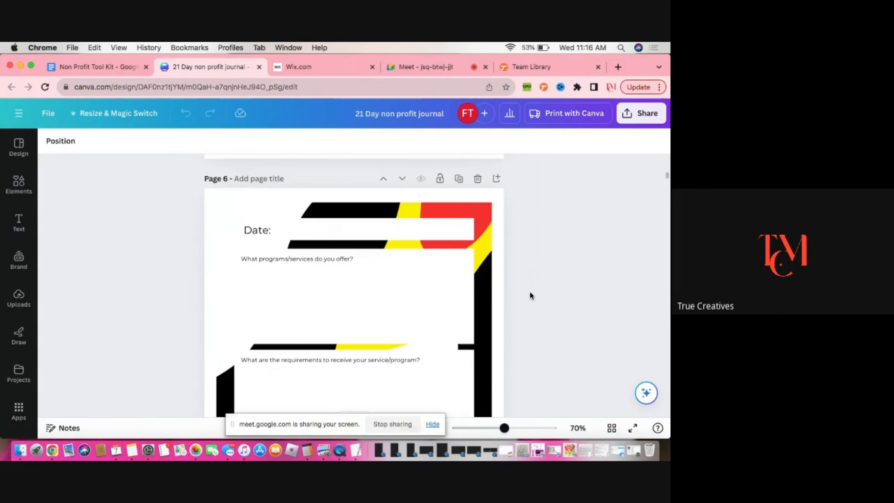
pyautogui.scroll(-10, 531, 295)
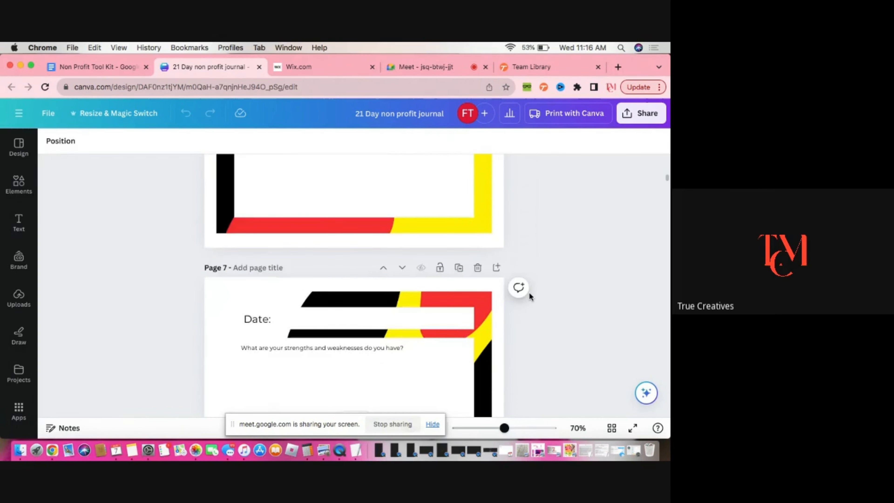
pyautogui.scroll(-15, 529, 295)
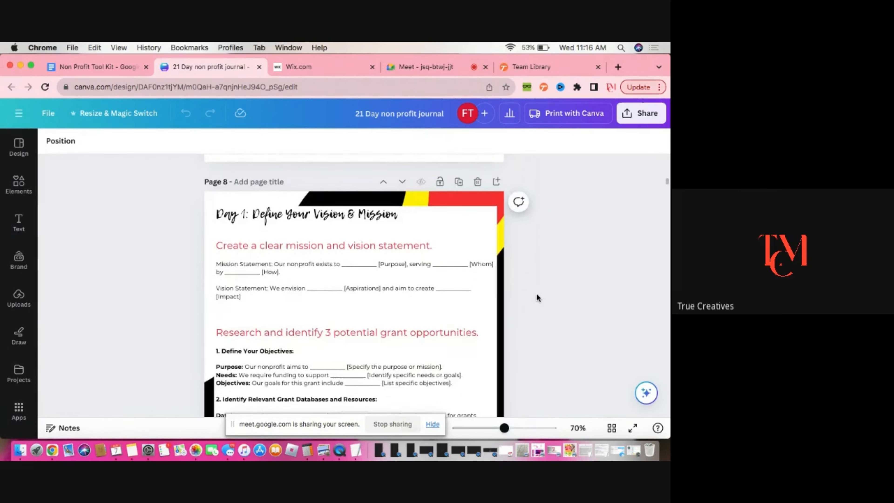
pyautogui.scroll(-3, 537, 295)
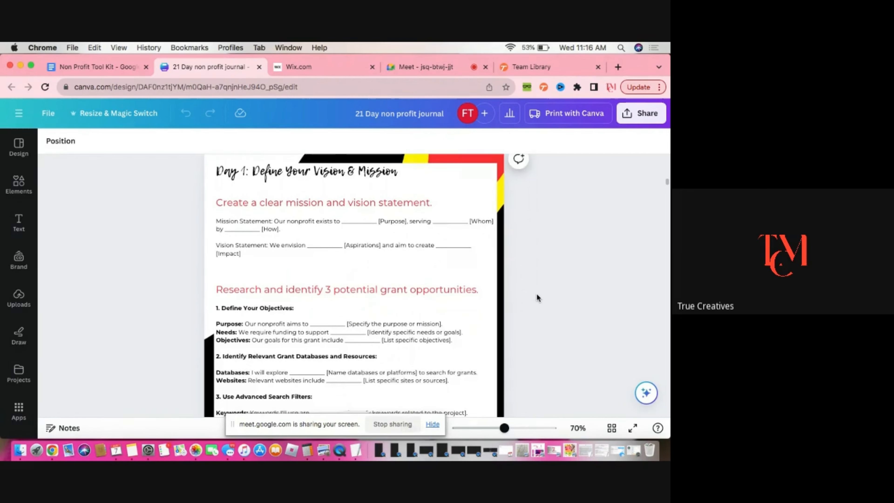
pyautogui.scroll(-5, 537, 295)
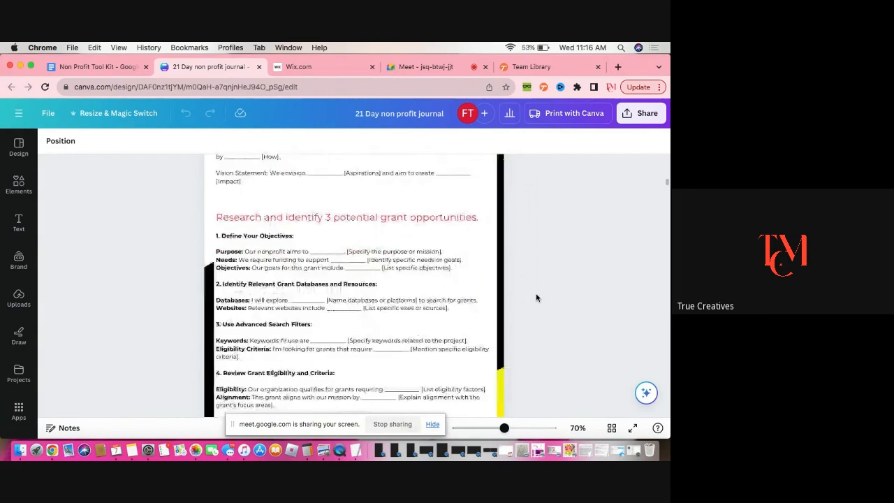
pyautogui.scroll(-15, 536, 298)
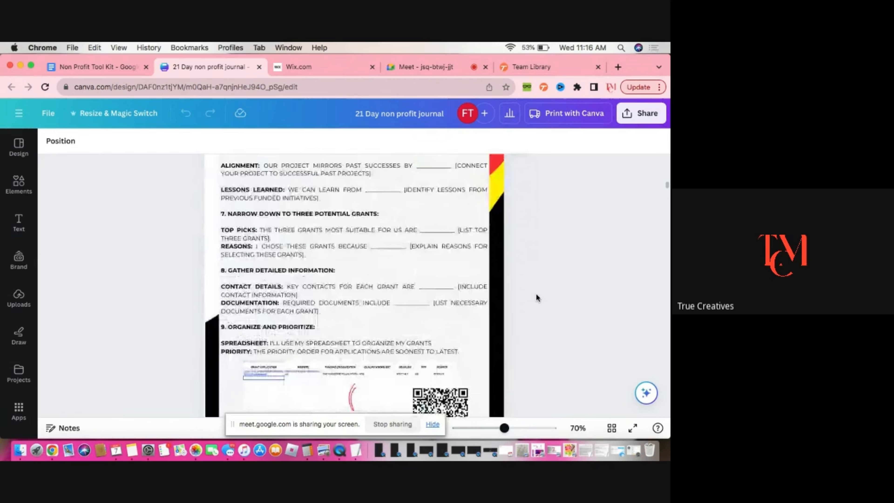
pyautogui.scroll(-5, 537, 298)
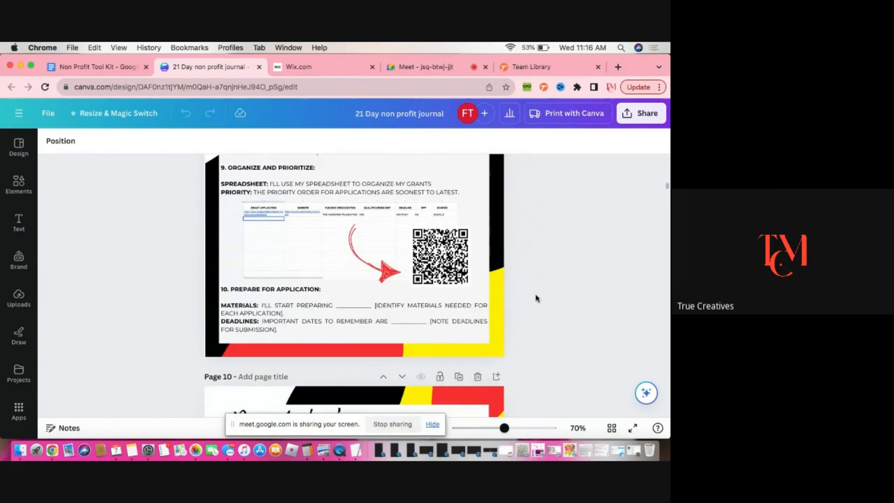
# Scroll through the Day 1 and Day 2 check-in and brain dump pages and the Day 3 Legal & Administrative board role pages
pyautogui.scroll(-6, 536, 297)
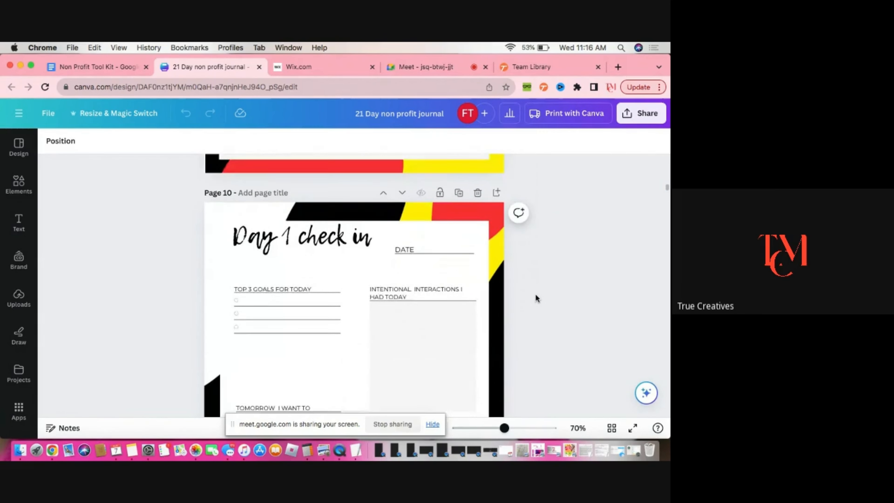
pyautogui.scroll(-8, 536, 297)
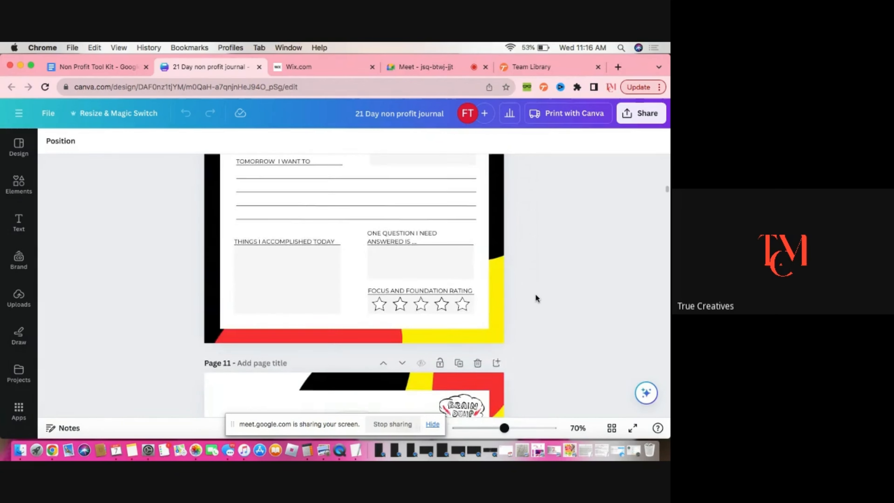
pyautogui.scroll(-20, 536, 298)
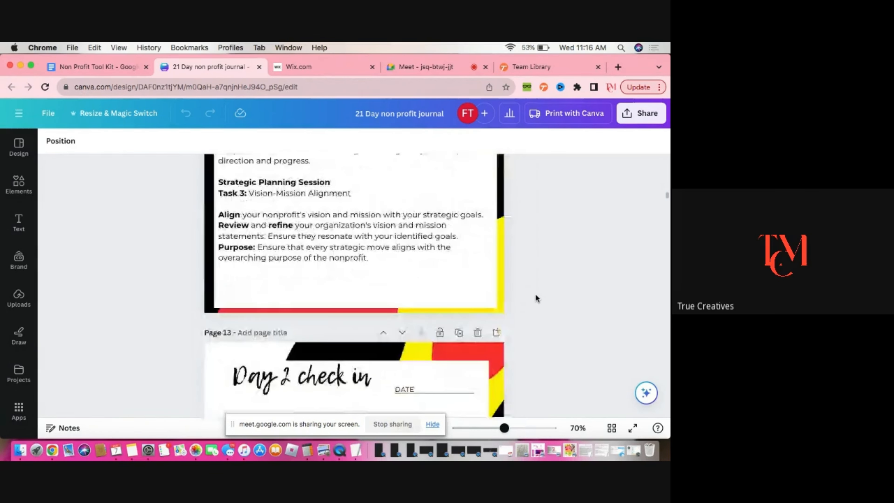
pyautogui.scroll(-8, 535, 295)
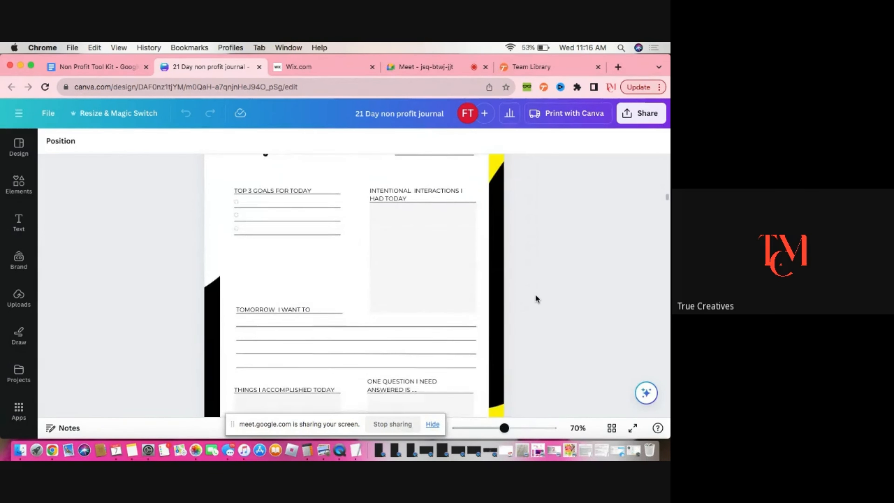
pyautogui.scroll(-10, 535, 299)
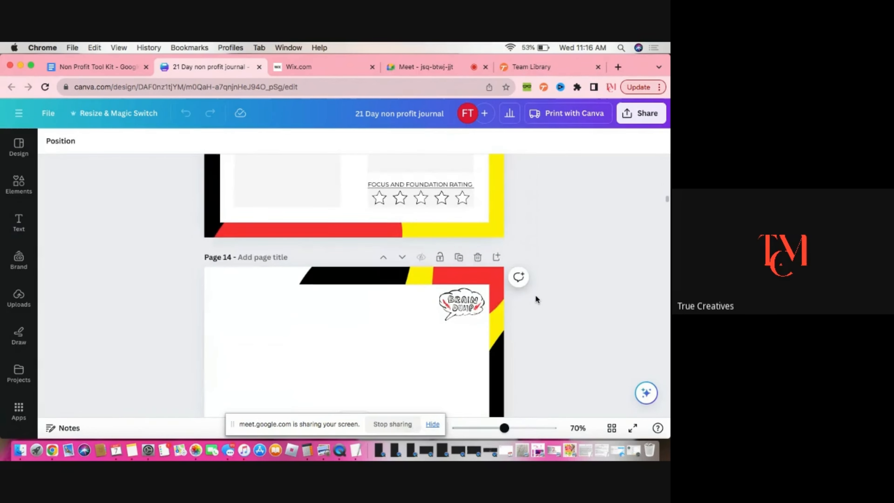
pyautogui.scroll(-15, 536, 299)
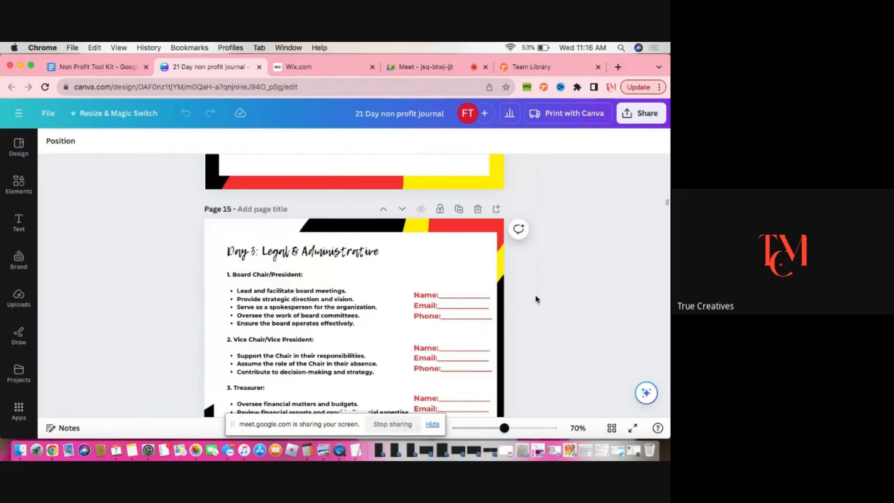
pyautogui.scroll(-6, 535, 297)
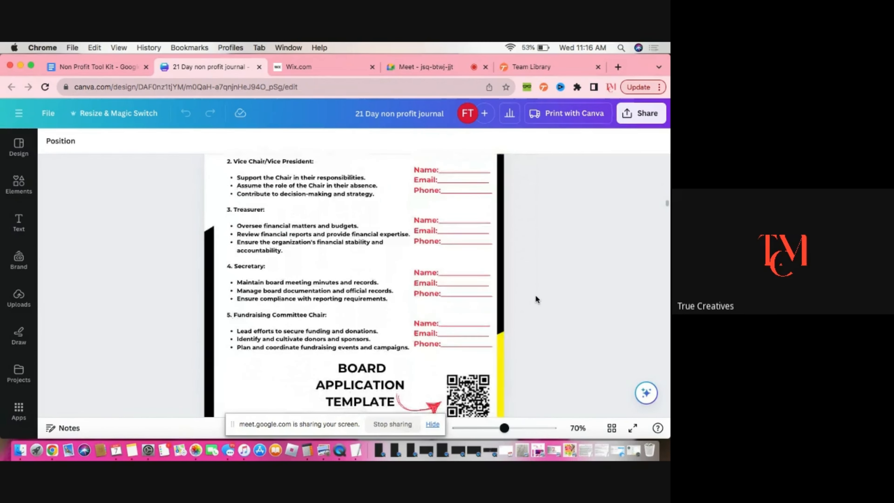
pyautogui.scroll(-4, 536, 298)
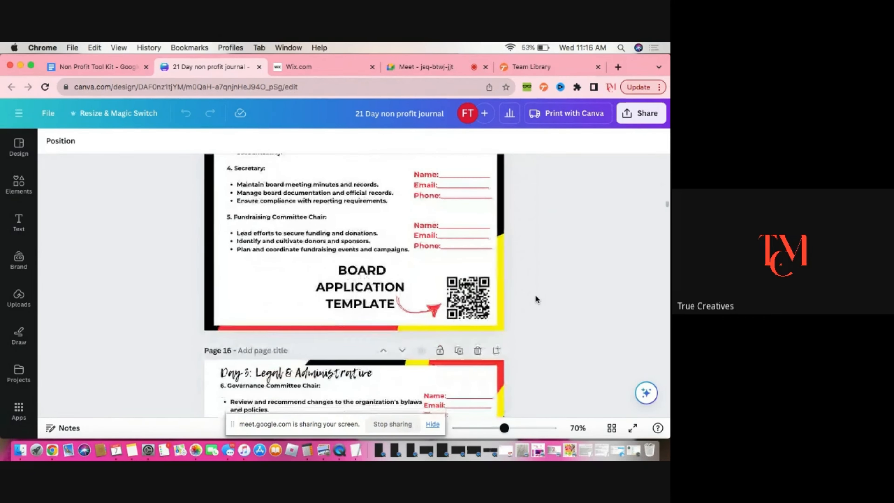
pyautogui.scroll(-7, 536, 298)
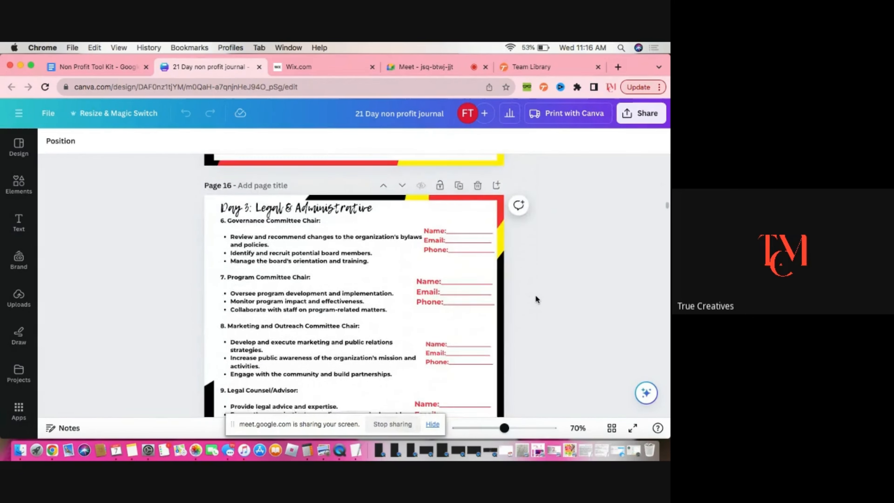
pyautogui.scroll(-10, 536, 297)
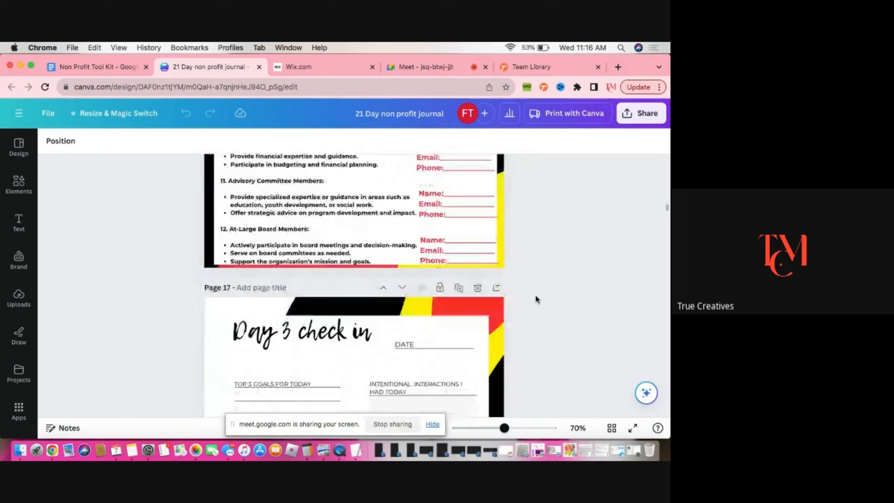
# Scroll through the Day 3 check-in, Day 4 Automation & Integration and Day 5 Programming pages of the journal
pyautogui.scroll(-12, 536, 299)
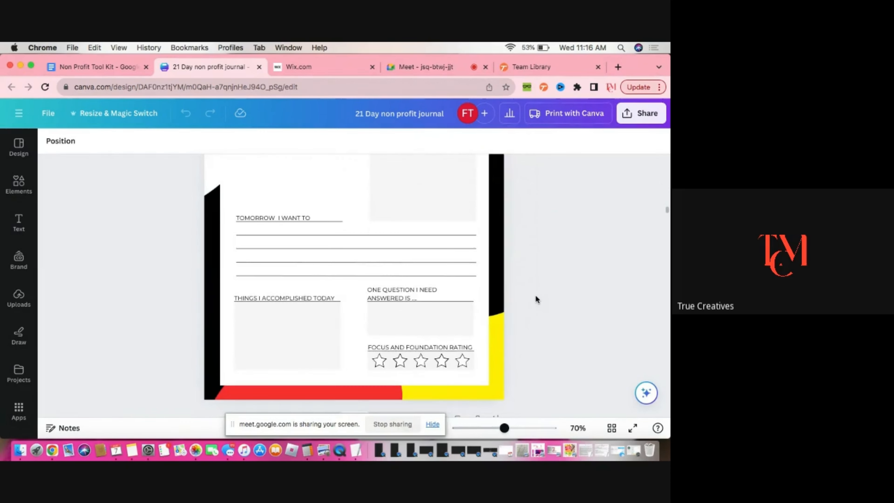
pyautogui.scroll(-8, 535, 299)
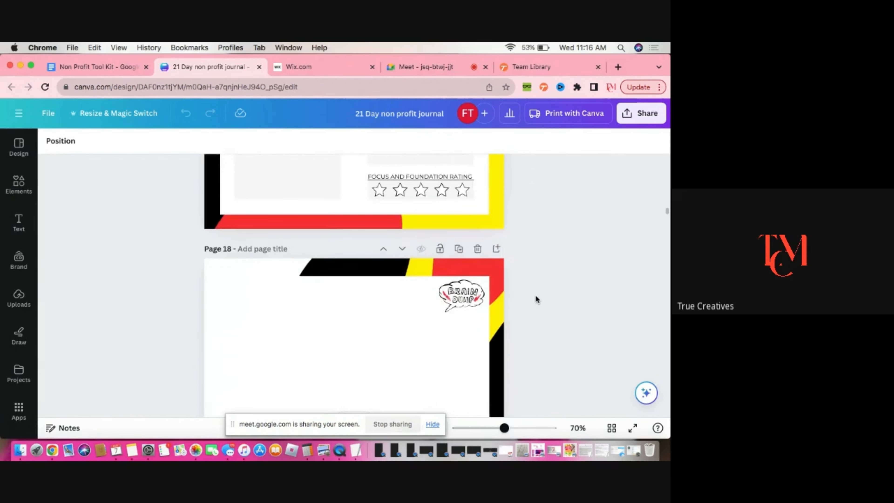
pyautogui.scroll(-18, 536, 299)
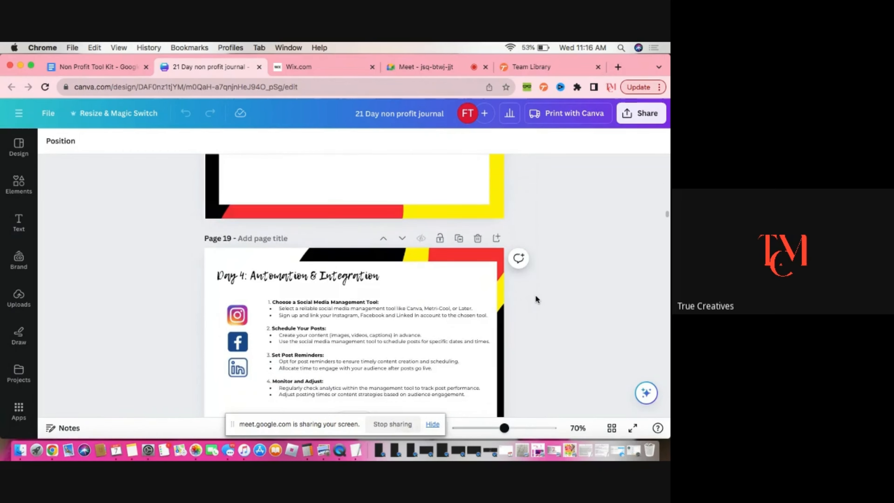
pyautogui.scroll(-20, 536, 299)
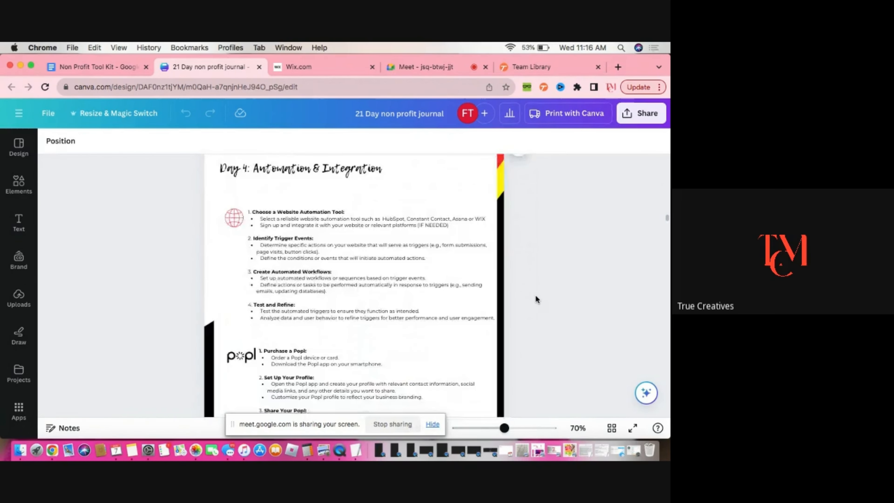
pyautogui.scroll(-6, 536, 299)
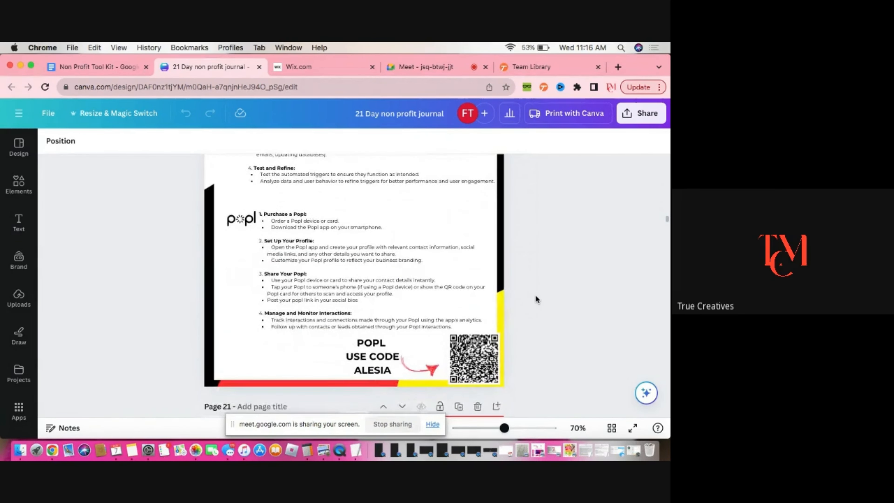
pyautogui.scroll(-15, 536, 297)
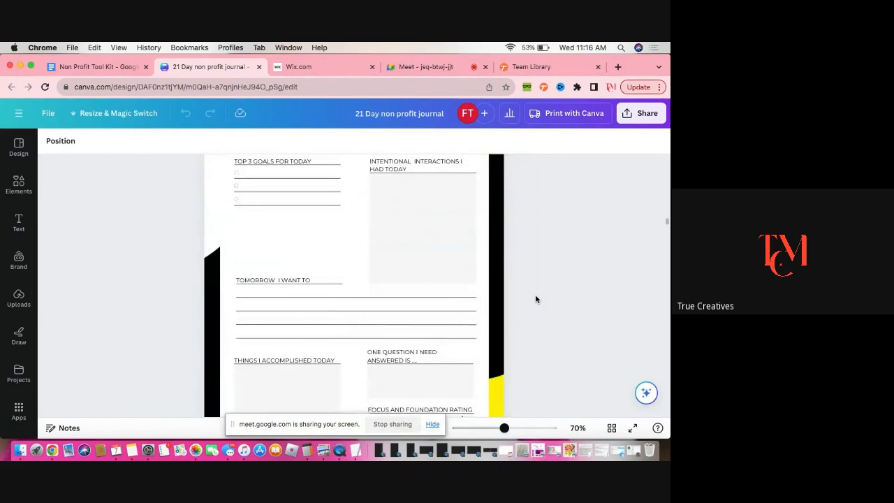
pyautogui.scroll(-15, 536, 299)
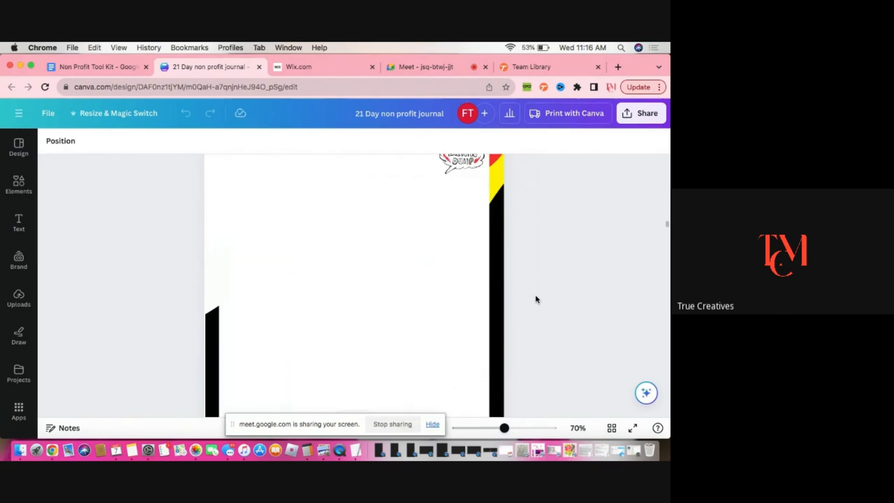
pyautogui.scroll(-15, 536, 299)
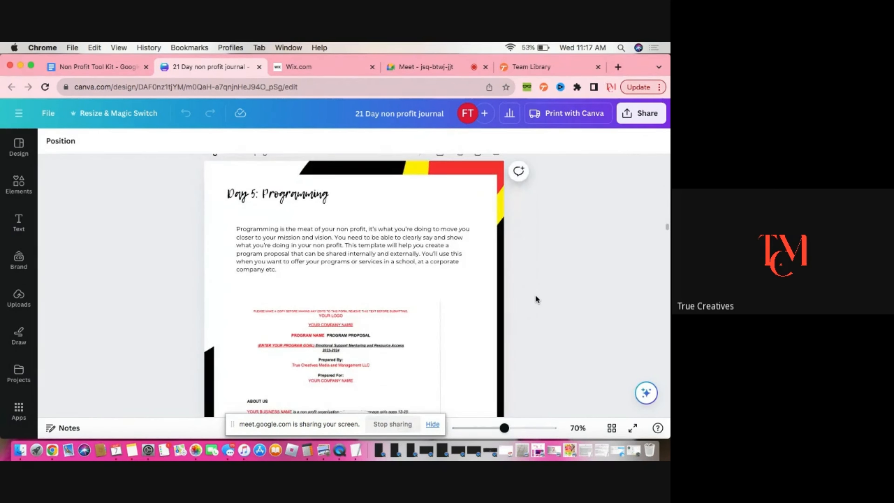
pyautogui.scroll(-5, 536, 296)
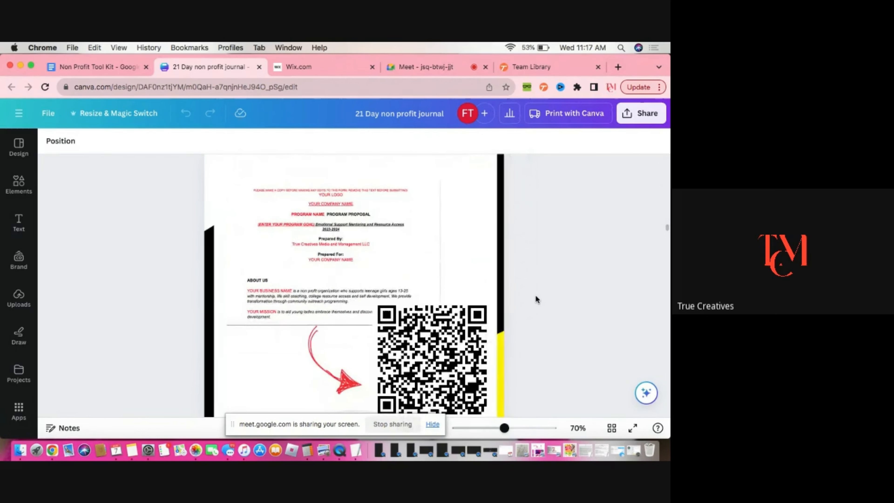
pyautogui.scroll(-6, 535, 296)
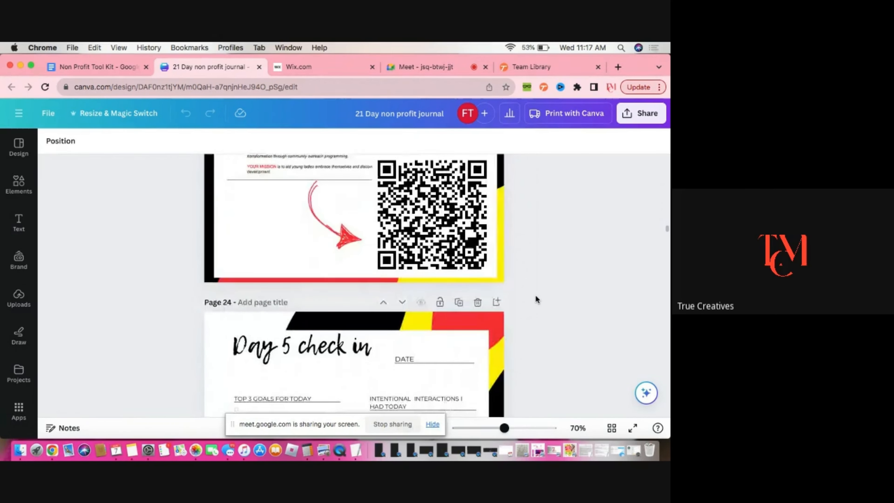
pyautogui.scroll(-20, 536, 298)
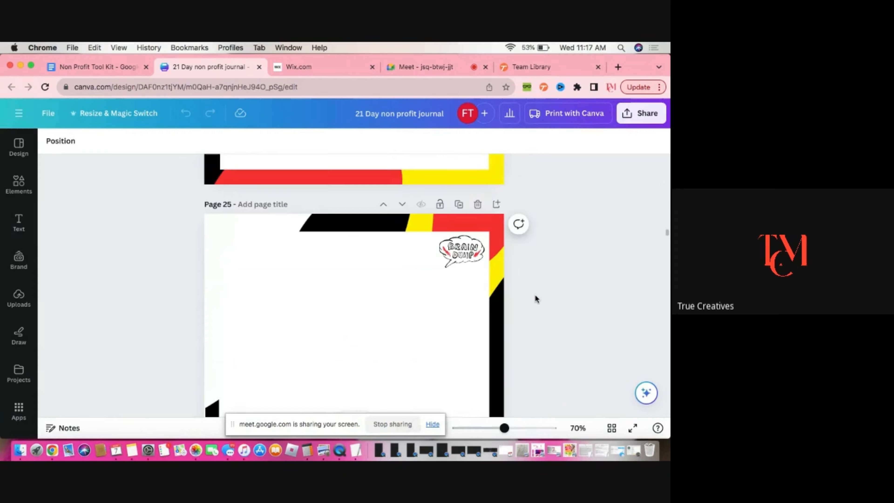
# Scroll back up through the journal to its cover page
pyautogui.scroll(20, 540, 282)
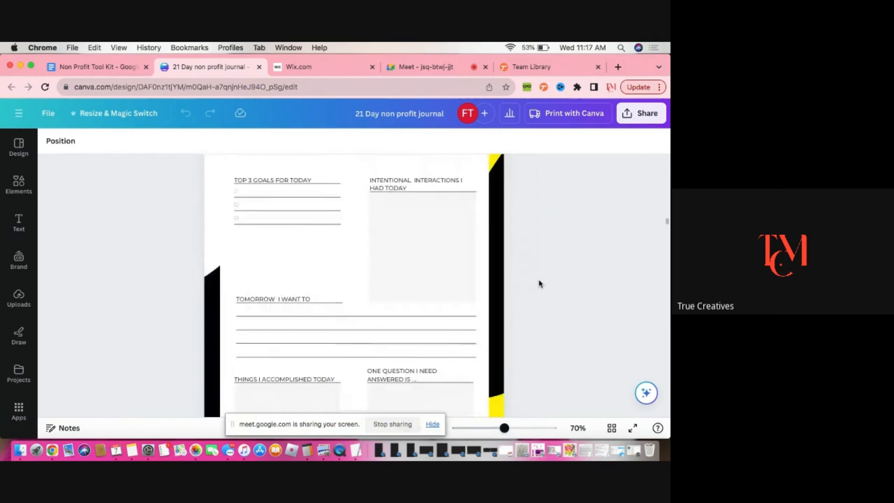
pyautogui.scroll(20, 540, 284)
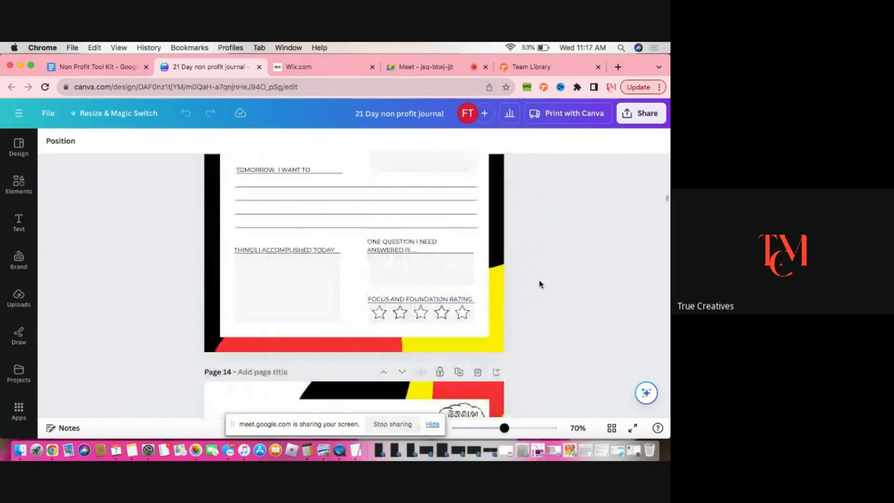
pyautogui.scroll(20, 541, 287)
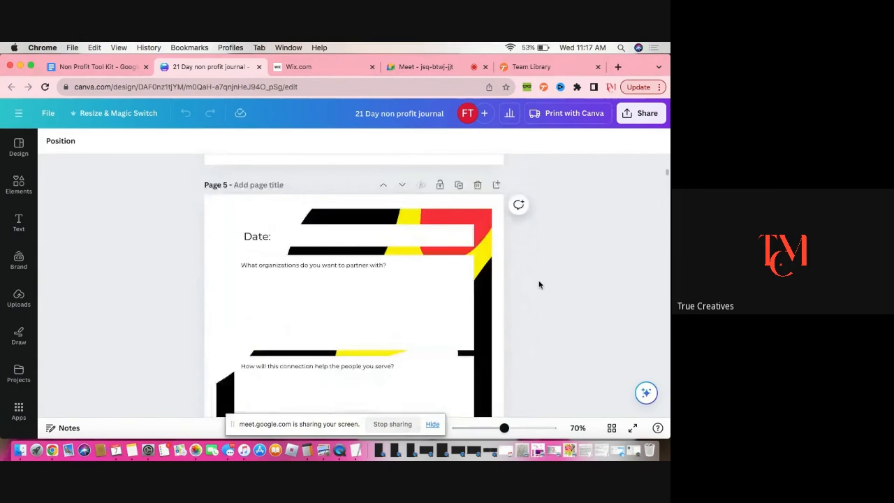
pyautogui.scroll(10, 540, 283)
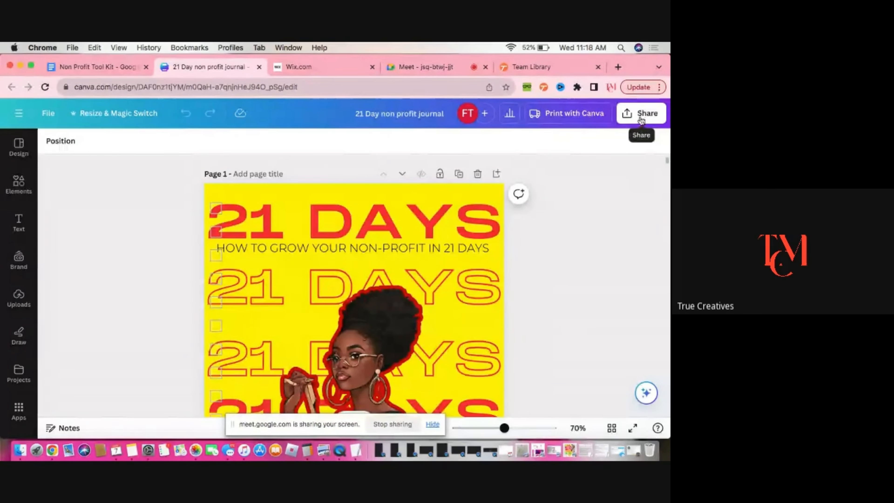
pyautogui.scroll(-5, 606, 210)
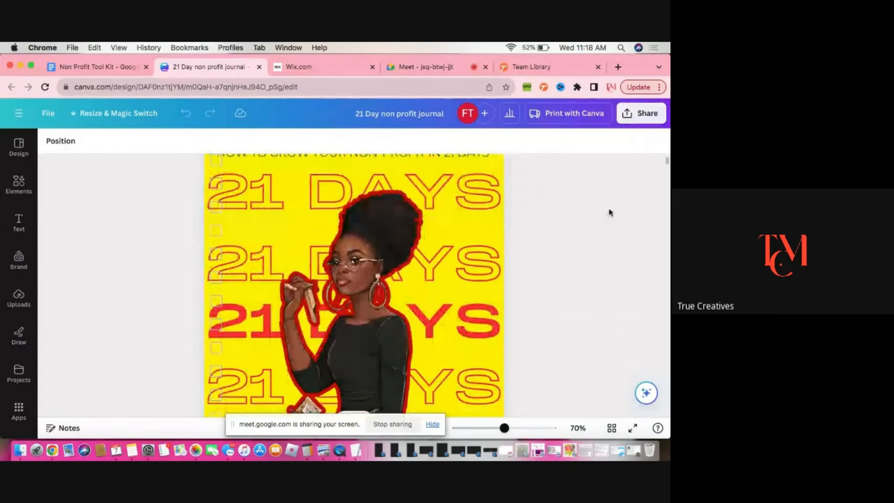
# Download the whole journal as a PDF Standard file
pyautogui.scroll(5, 611, 211)
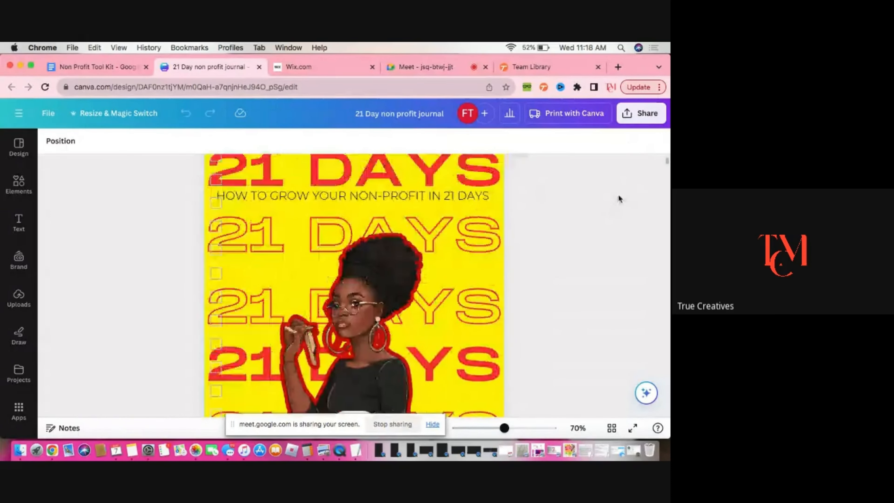
pyautogui.click(638, 115)
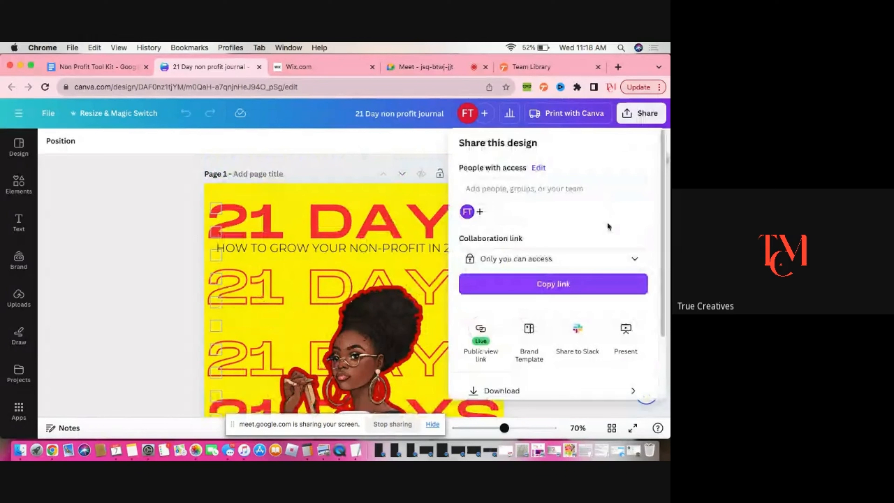
pyautogui.scroll(-3, 585, 275)
pyautogui.click(549, 312)
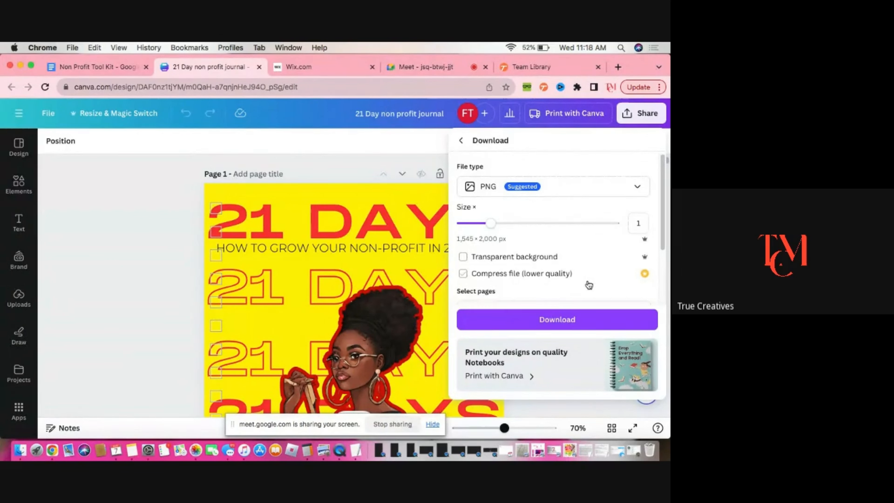
pyautogui.scroll(-1, 586, 284)
pyautogui.scroll(-2, 584, 284)
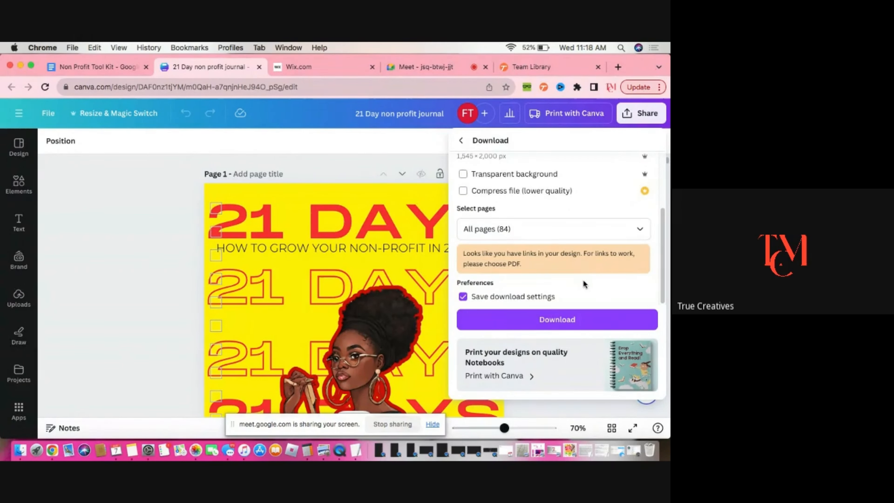
pyautogui.scroll(3, 568, 275)
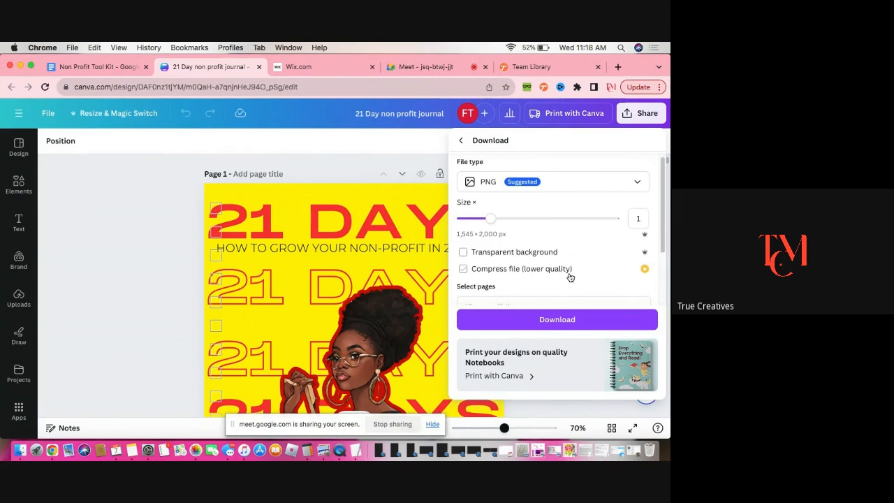
pyautogui.scroll(-1, 568, 281)
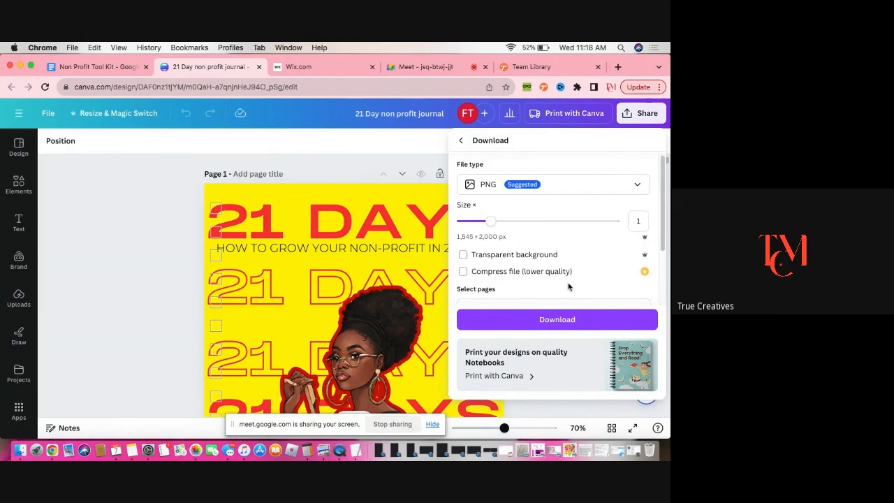
pyautogui.click(635, 178)
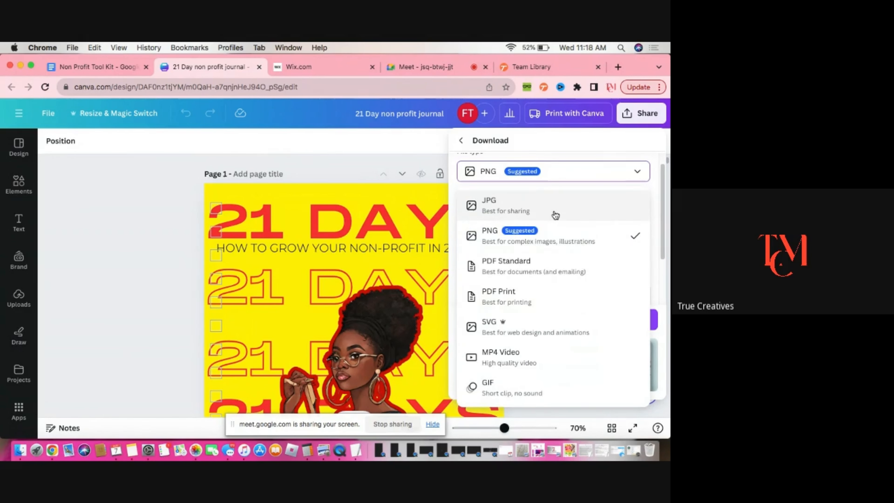
pyautogui.click(570, 272)
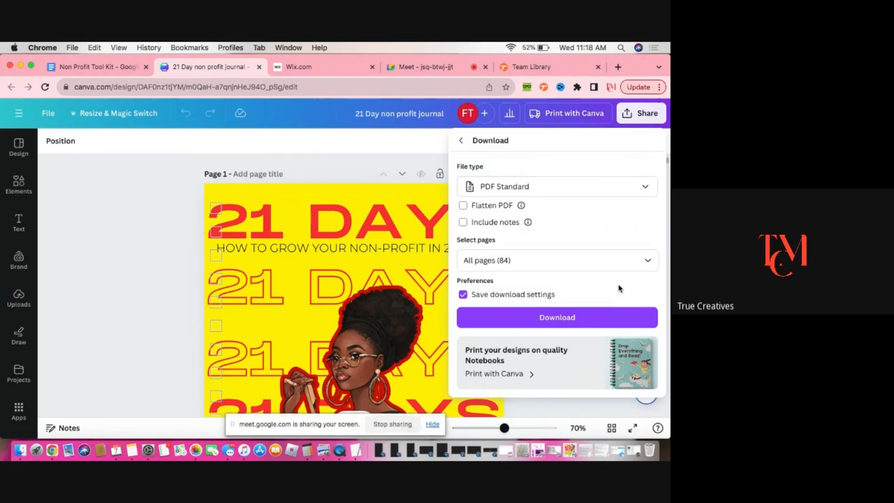
pyautogui.click(570, 325)
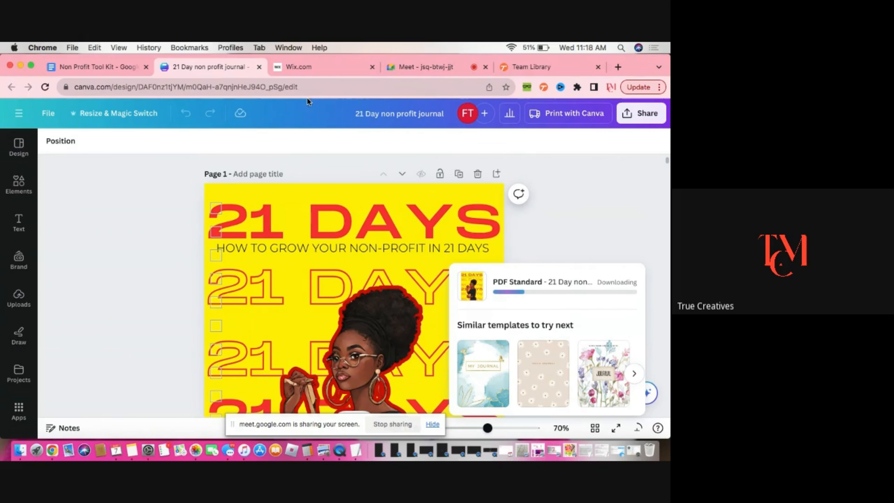
# Switch to the Wix dashboard and open the store's Products catalog
pyautogui.click(320, 62)
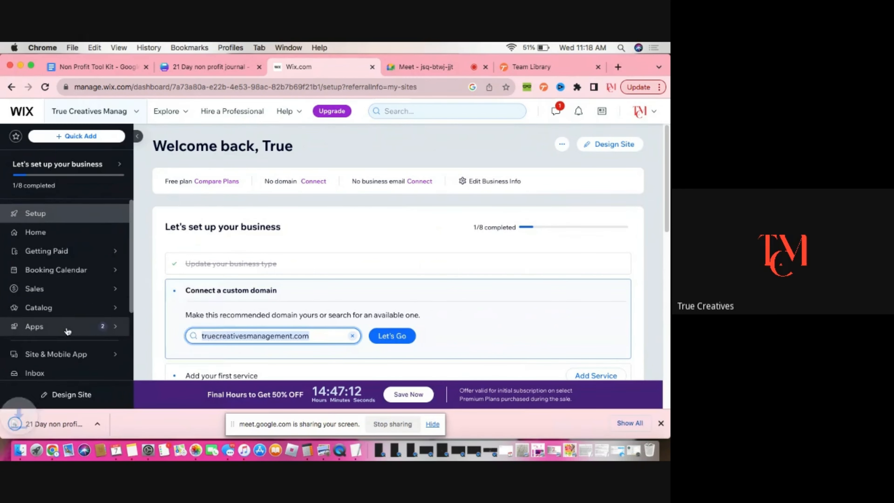
pyautogui.moveTo(70, 332)
pyautogui.moveTo(82, 290)
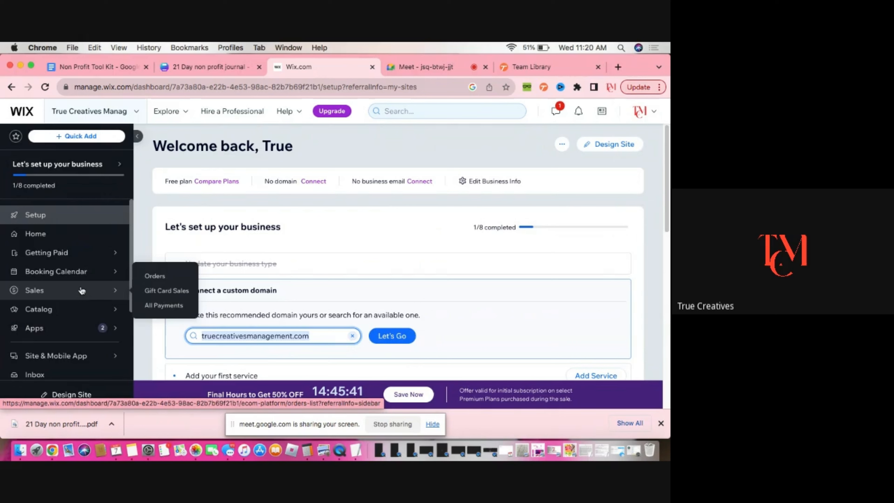
pyautogui.moveTo(101, 312)
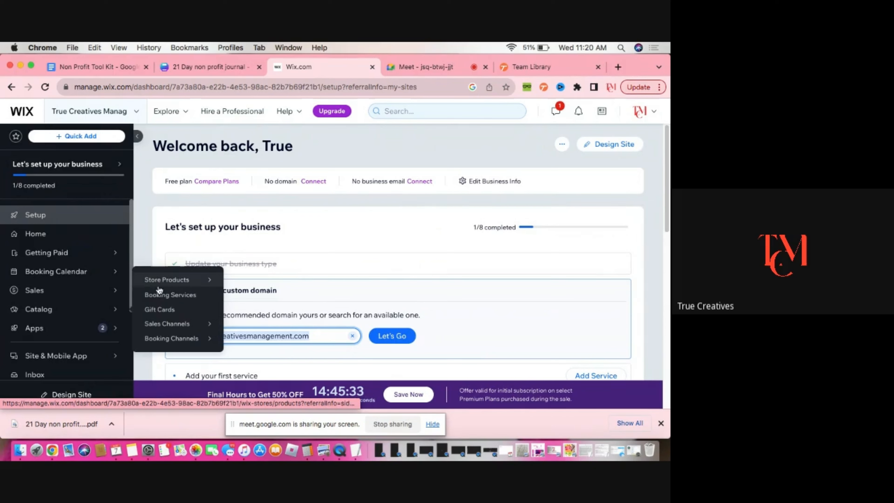
pyautogui.moveTo(160, 282)
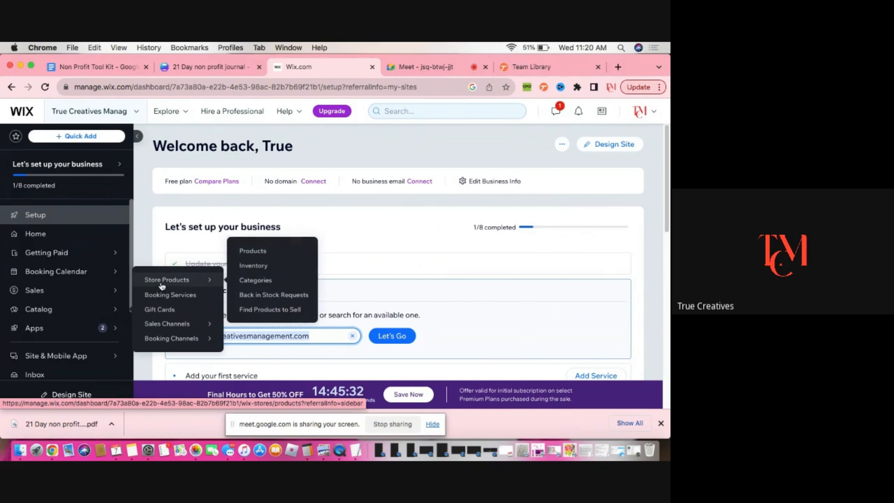
pyautogui.click(254, 251)
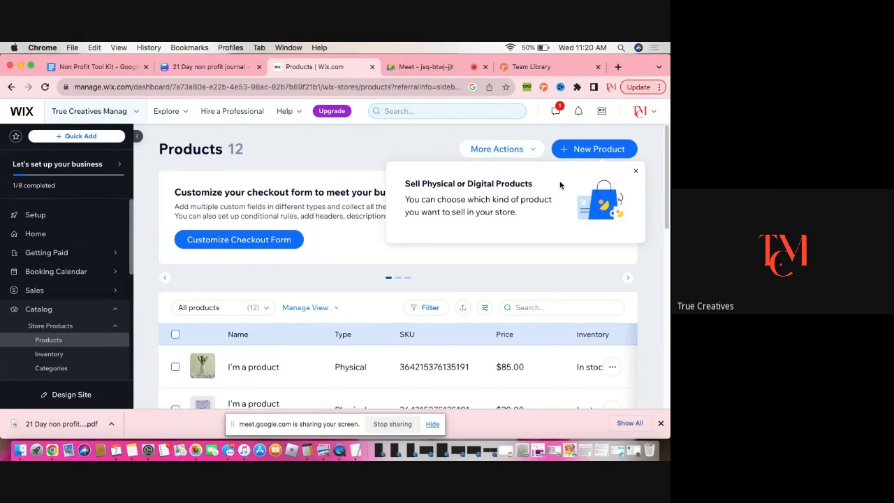
# Dismiss the tip and start a new digital file product
pyautogui.click(635, 172)
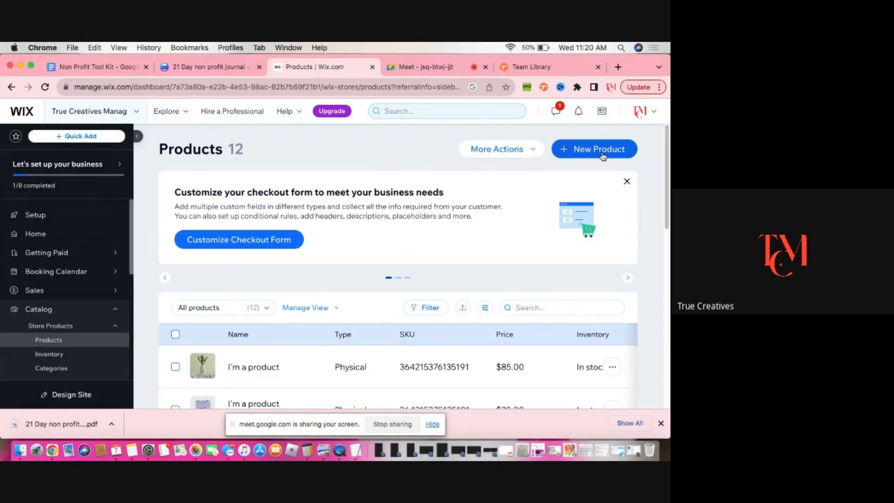
pyautogui.click(603, 156)
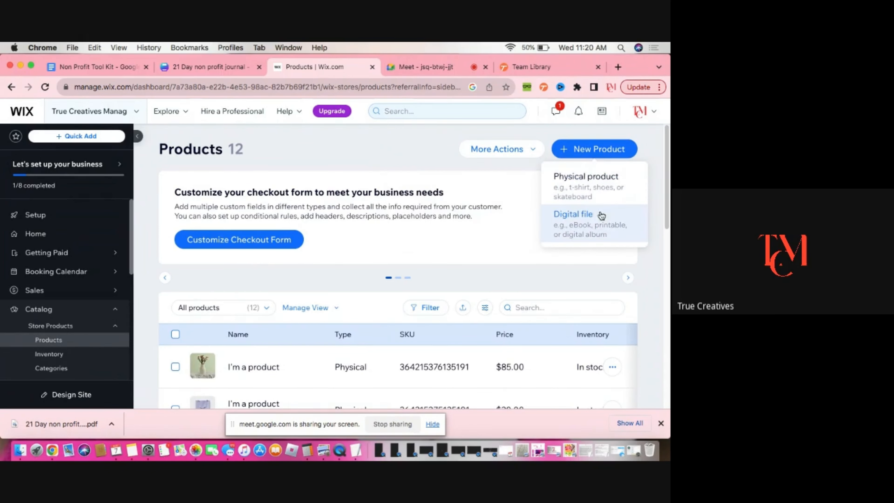
pyautogui.click(601, 230)
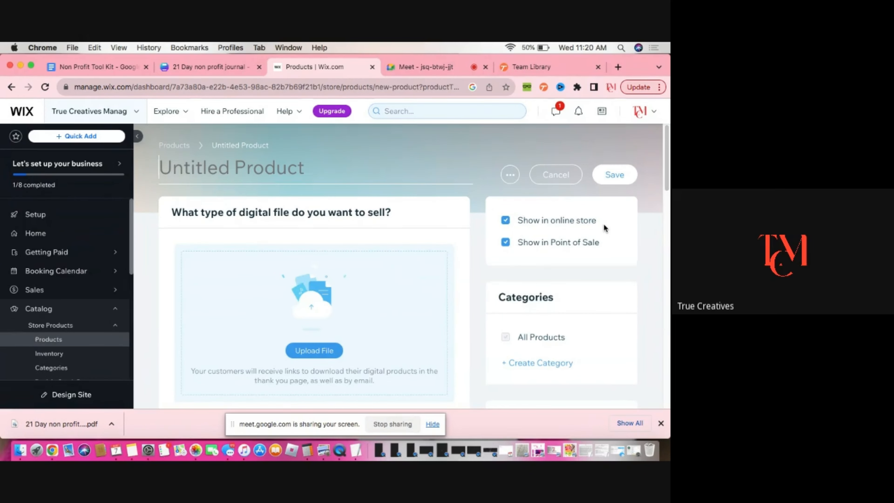
# Name the new product "21 Day Non Profit Workbook"
pyautogui.scroll(-2, 604, 227)
pyautogui.scroll(-2, 603, 227)
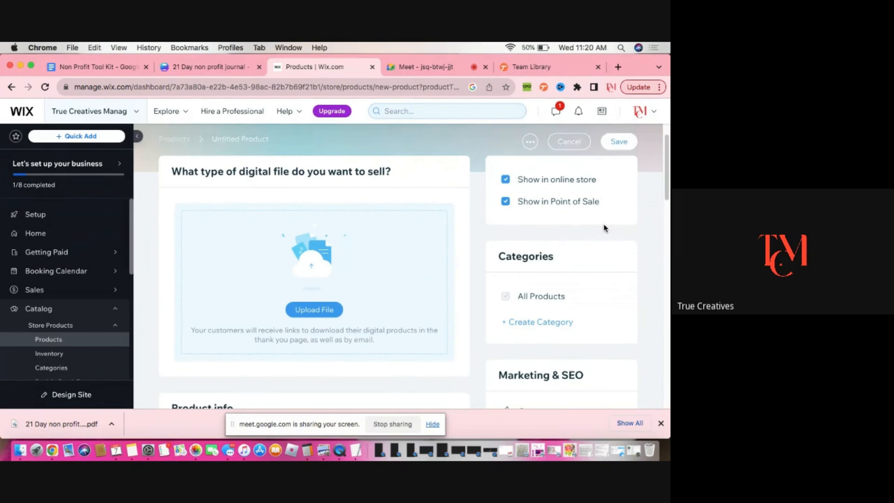
pyautogui.scroll(2, 454, 244)
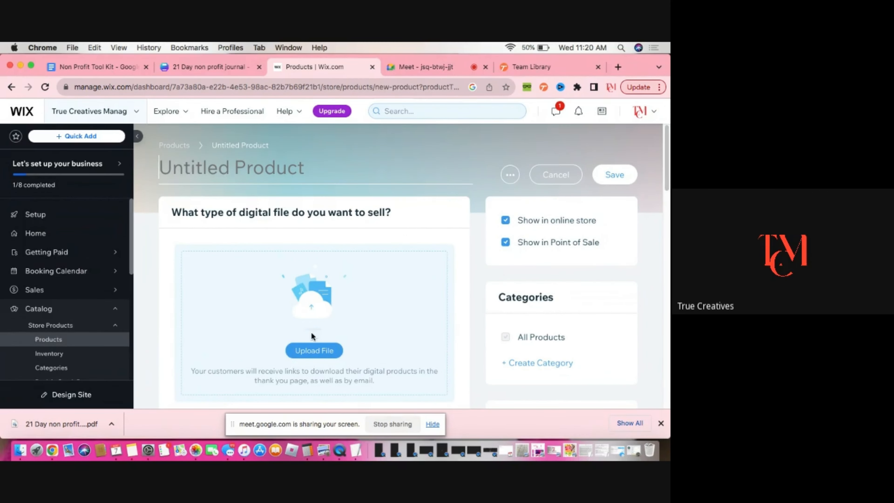
pyautogui.scroll(-10, 328, 312)
pyautogui.scroll(-15, 326, 315)
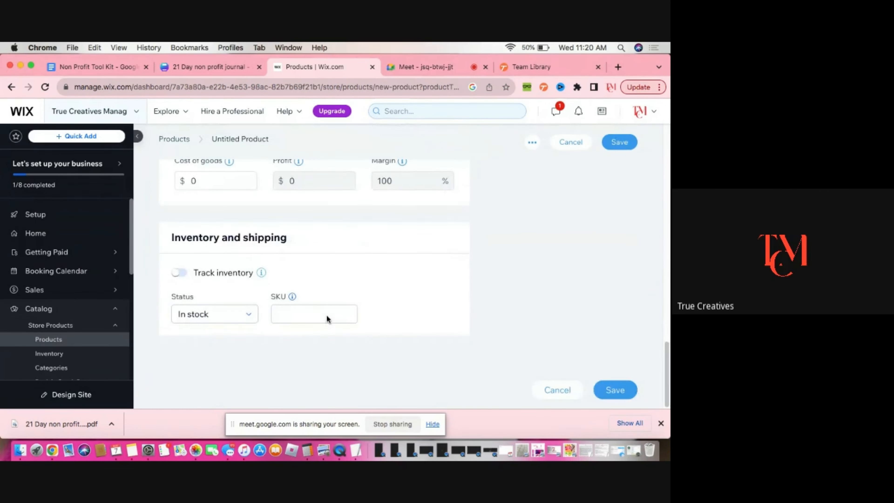
pyautogui.scroll(20, 330, 299)
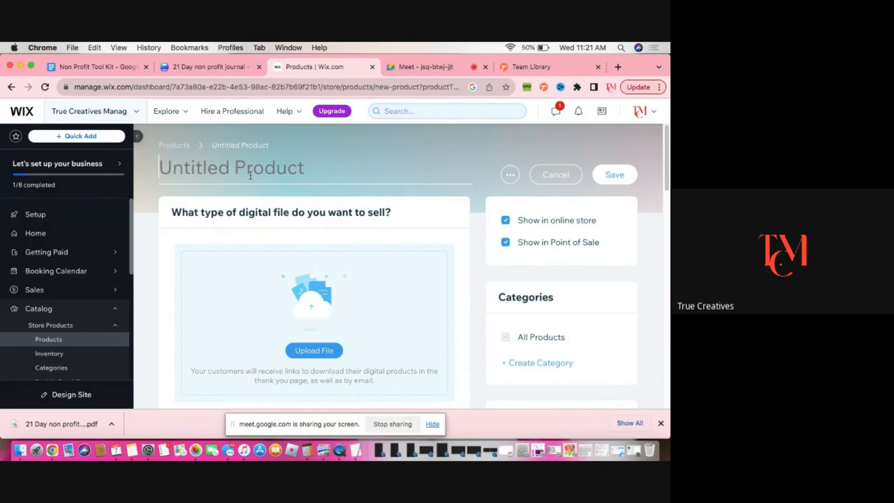
pyautogui.write('21 Day ')
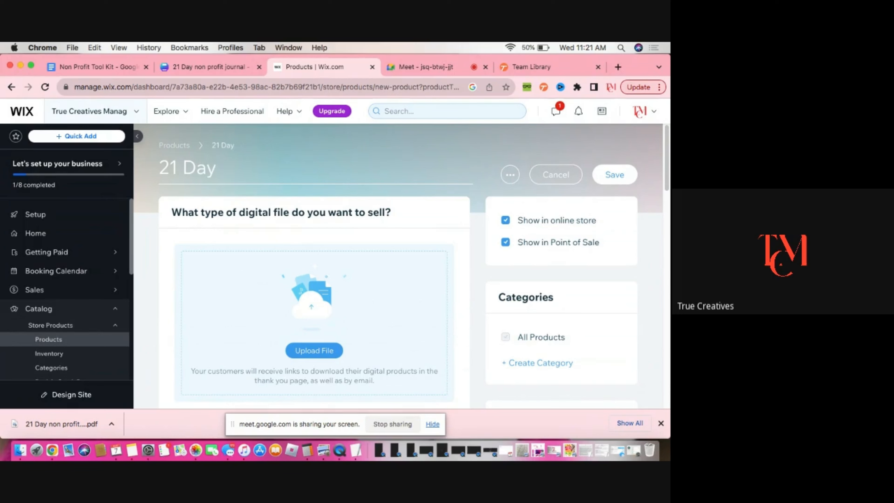
pyautogui.write('Non Profit')
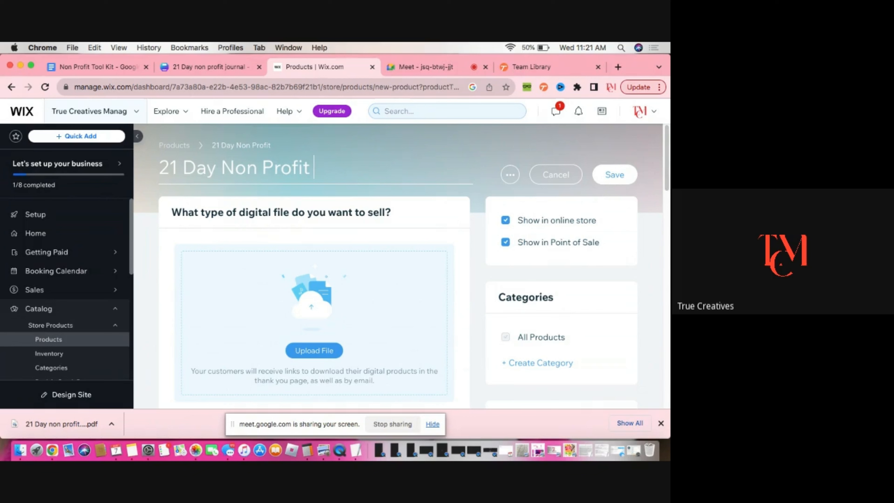
pyautogui.write(' Workbook')
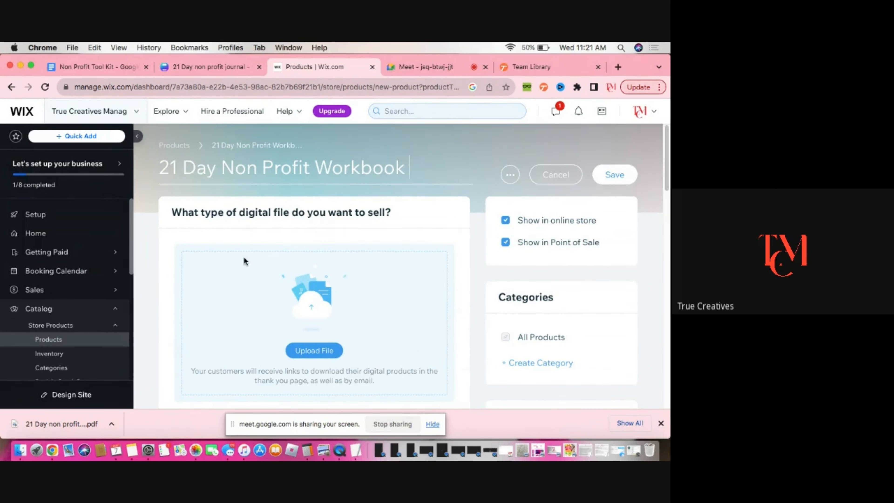
# Try to drag the downloaded journal PDF onto the product's file upload area
pyautogui.scroll(-2, 245, 262)
pyautogui.scroll(-5, 245, 272)
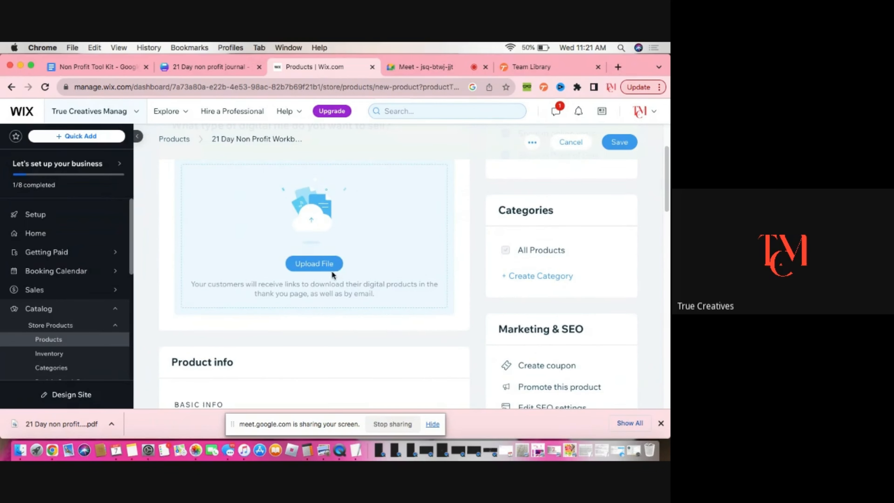
pyautogui.moveTo(60, 424); pyautogui.dragTo(260, 260)
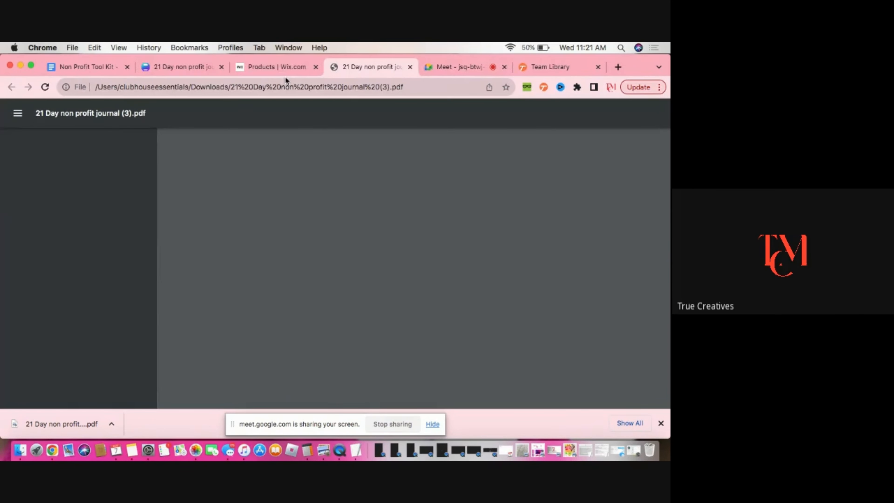
pyautogui.click(281, 66)
# Upload the journal PDF as a document file and add it to the product
pyautogui.click(329, 266)
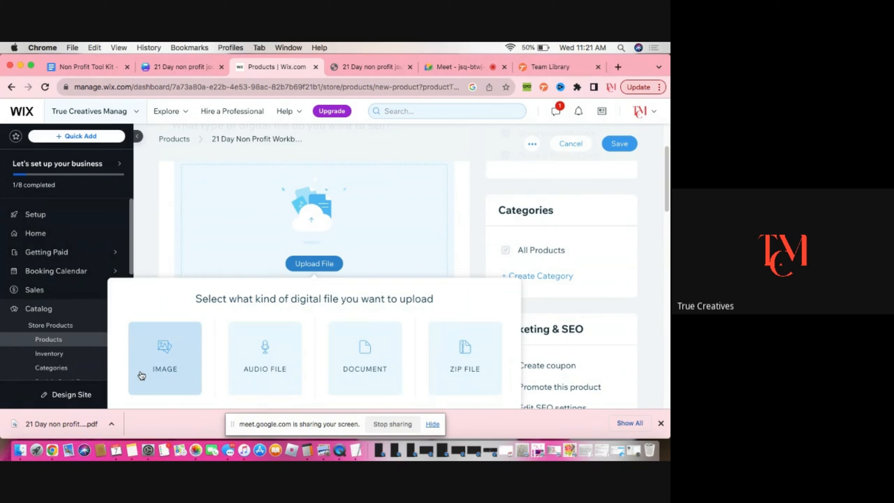
pyautogui.click(342, 373)
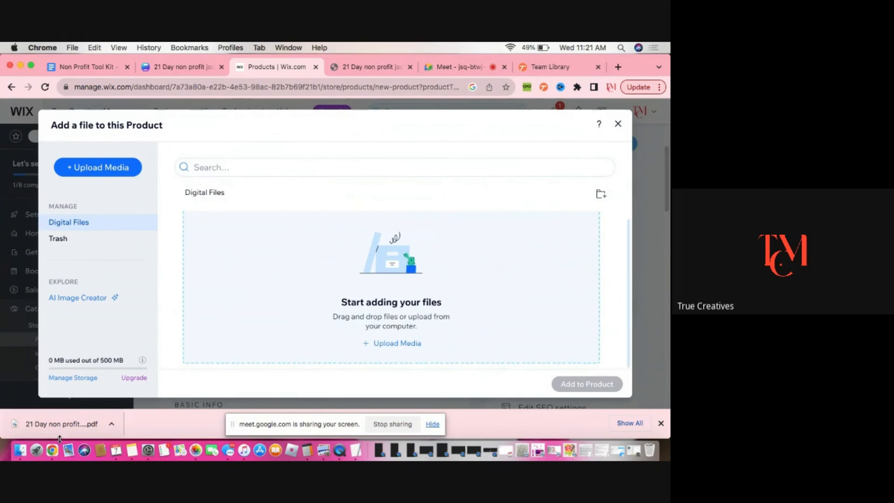
pyautogui.moveTo(59, 437); pyautogui.dragTo(368, 317)
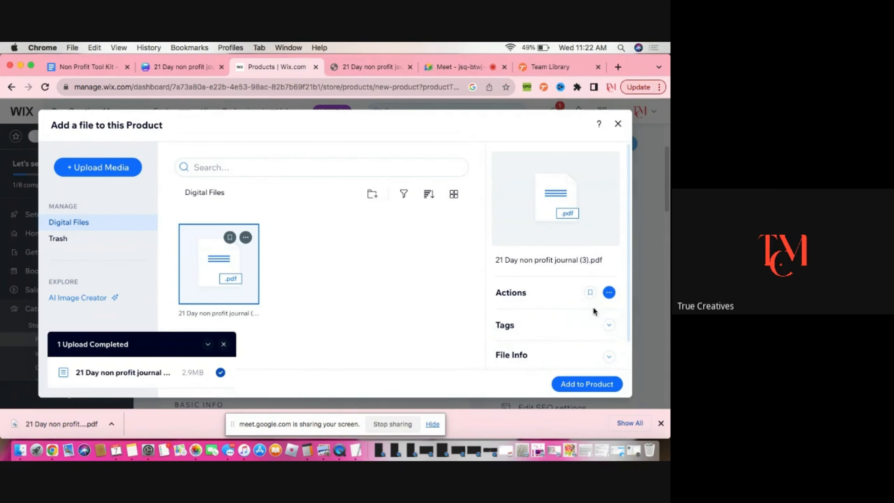
pyautogui.click(606, 386)
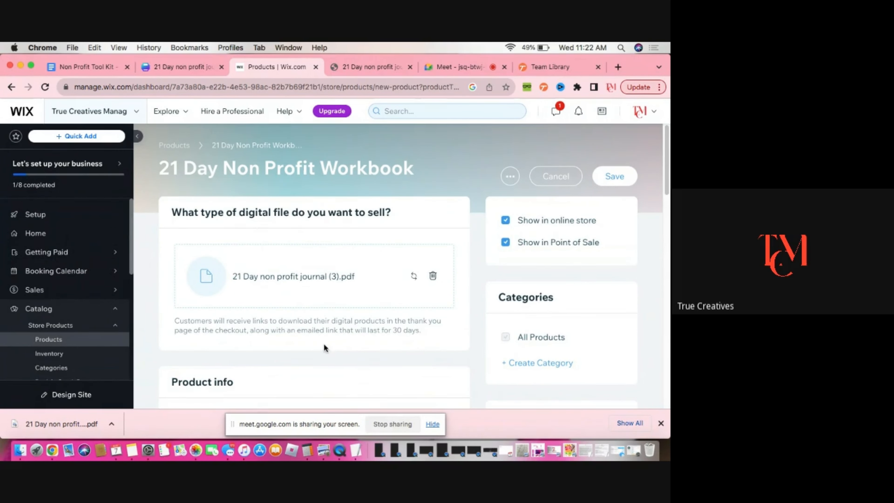
# Scroll through the product info section with its name, ribbon and description fields
pyautogui.scroll(-5, 345, 351)
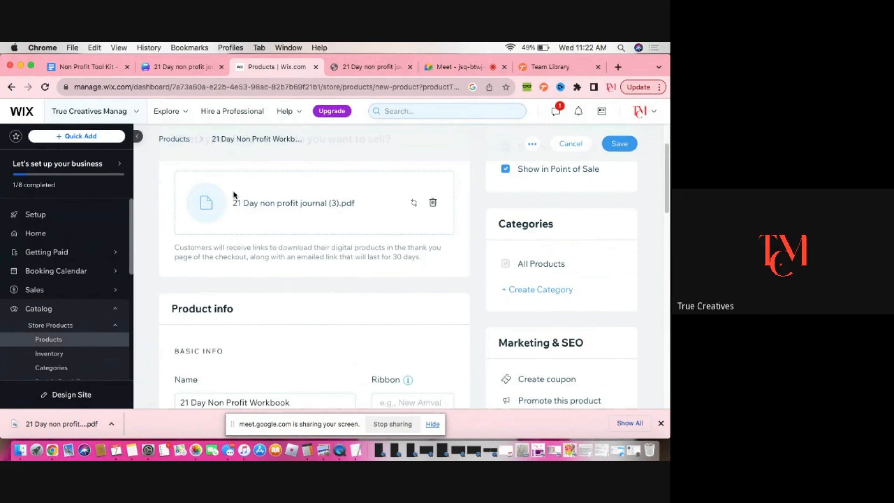
pyautogui.scroll(-4, 275, 304)
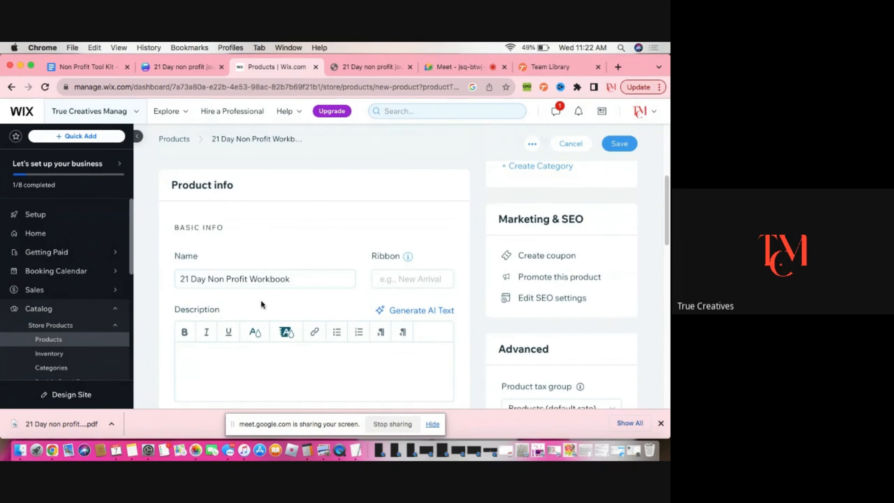
pyautogui.scroll(4, 218, 252)
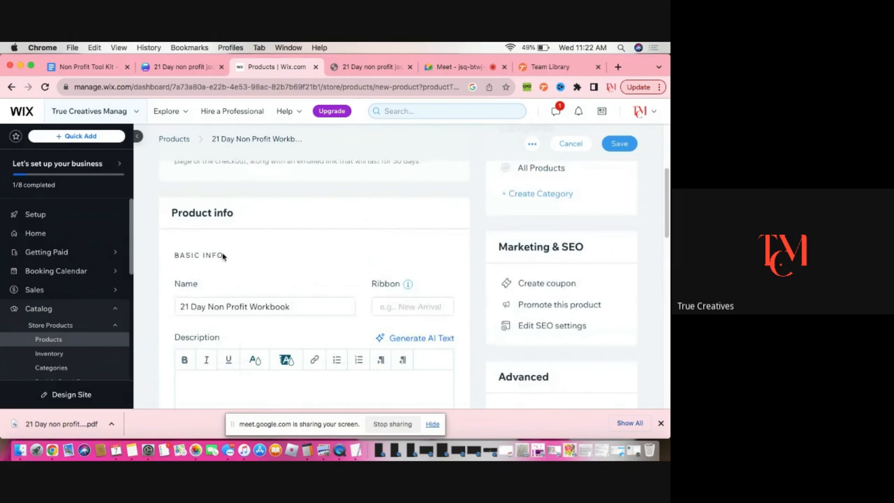
pyautogui.scroll(-1, 309, 323)
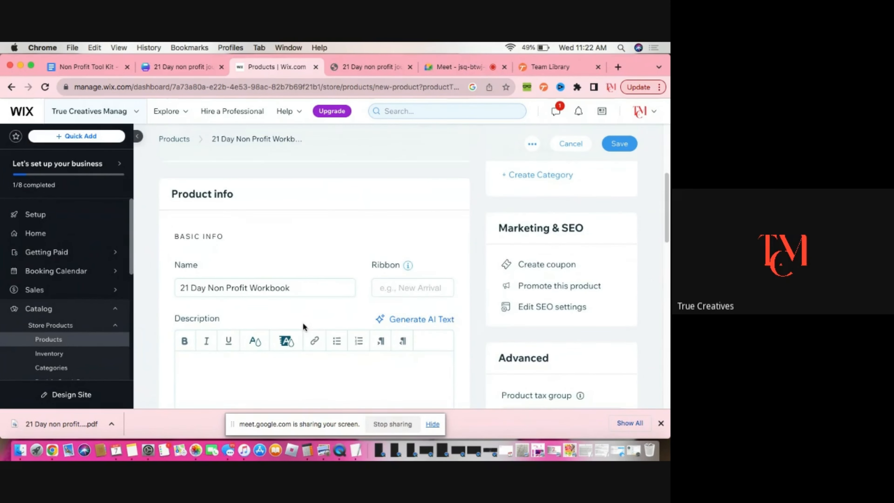
pyautogui.scroll(-1, 379, 286)
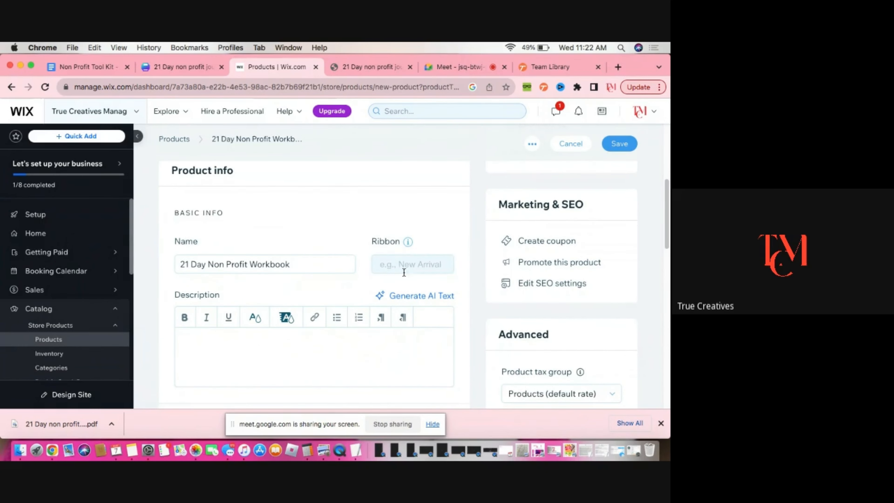
# Open the AI text generator for the product description
pyautogui.scroll(-2, 414, 270)
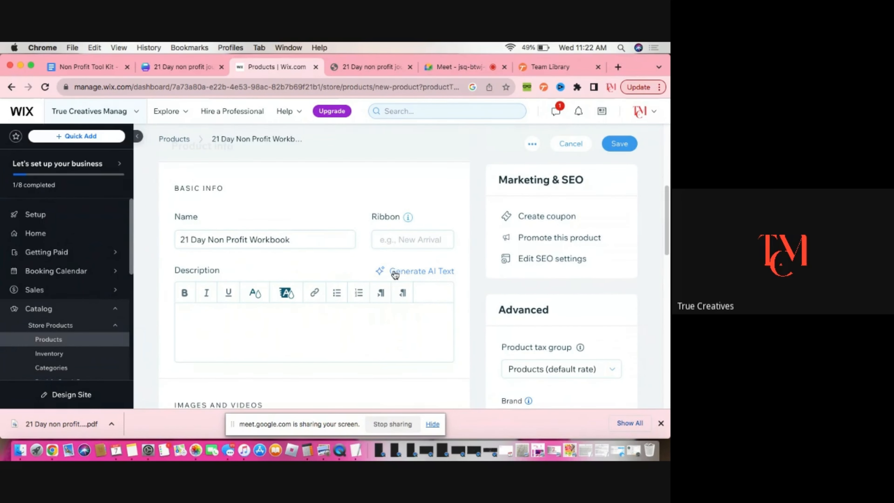
pyautogui.scroll(-1, 363, 296)
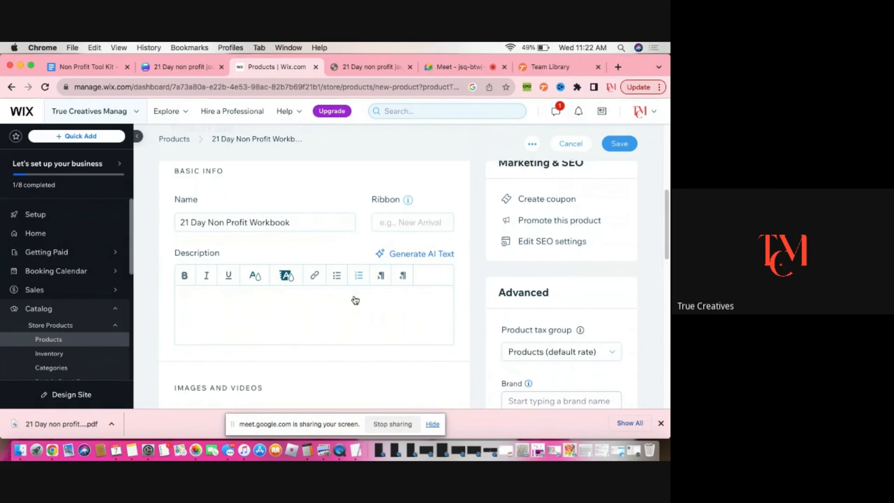
pyautogui.click(321, 305)
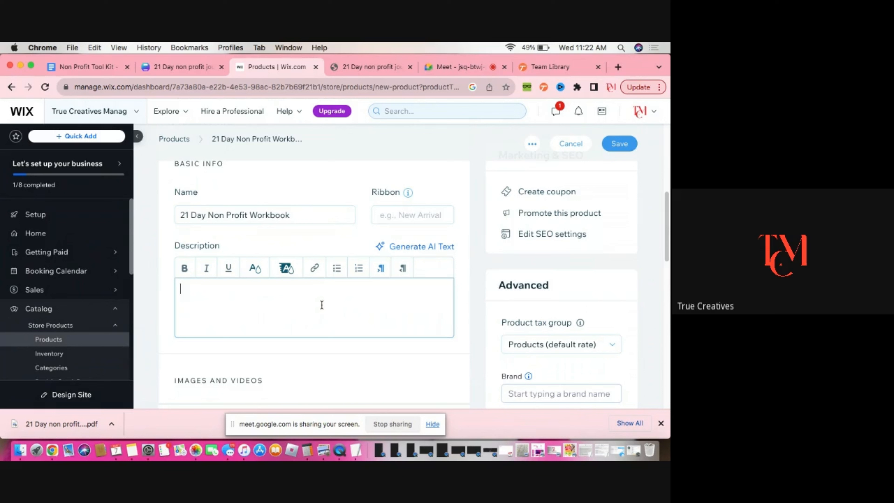
pyautogui.click(425, 251)
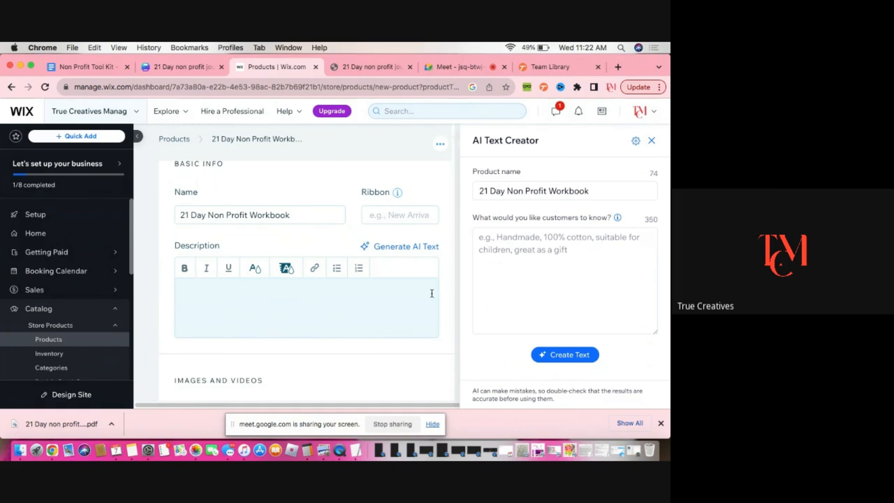
# Describe the workbook as offering tons of resources for growing your non profit and create AI text
pyautogui.click(530, 261)
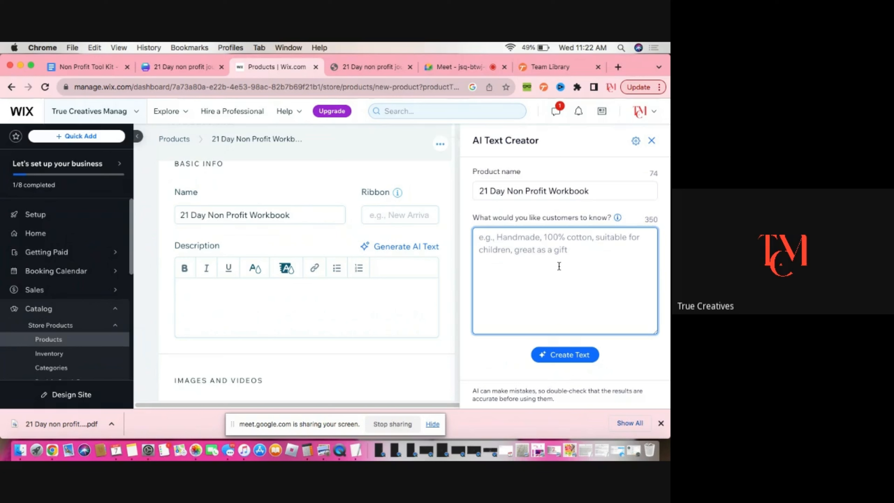
pyautogui.write('This ')
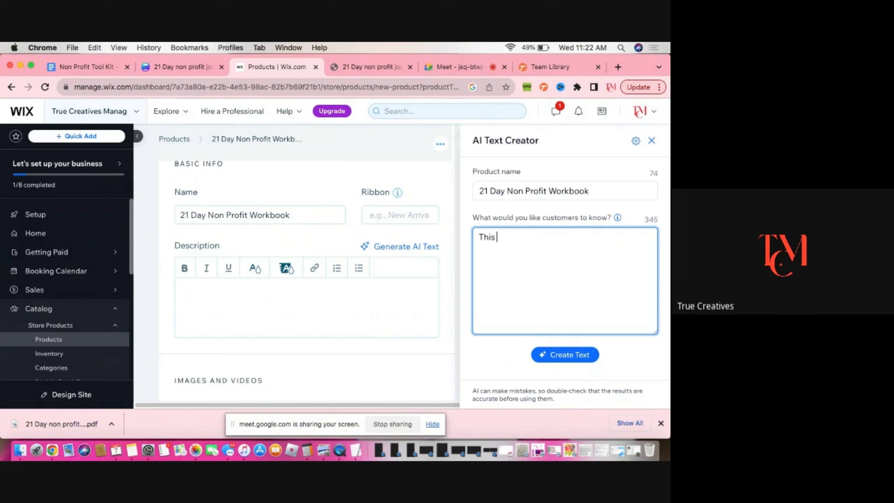
pyautogui.write('workbook offers tons')
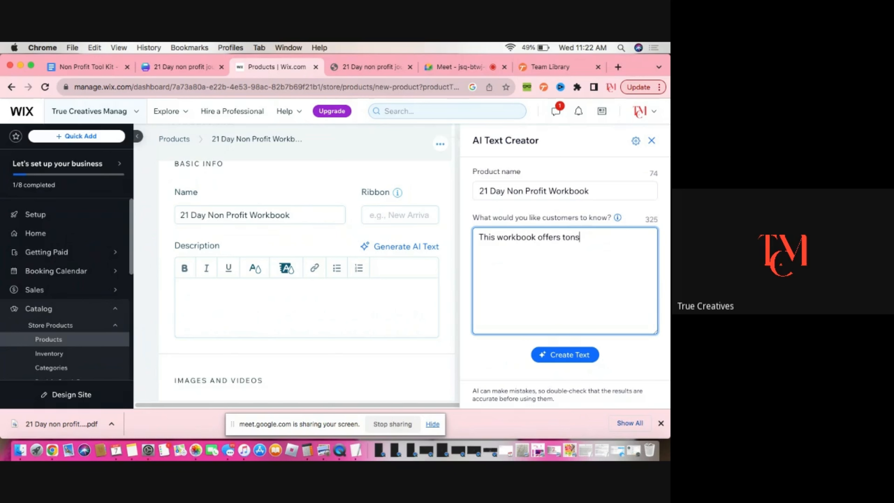
pyautogui.write(' of resources for growing yo')
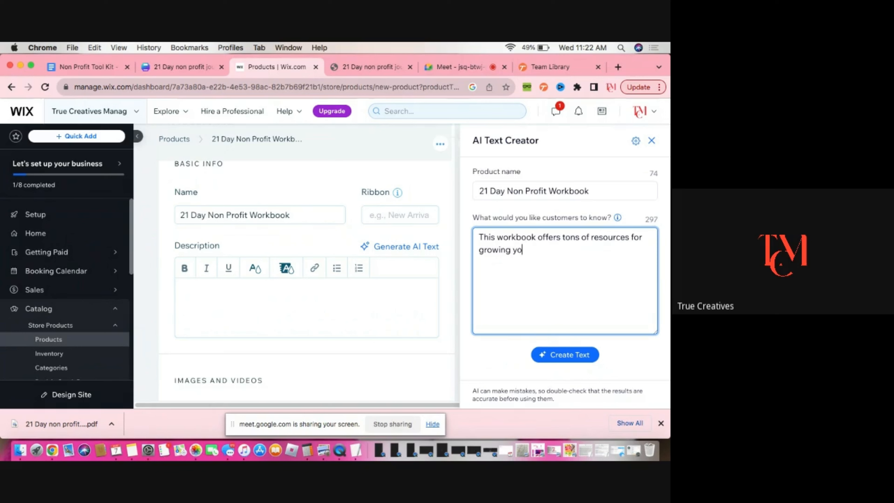
pyautogui.write('ur non proit')
pyautogui.press('BackSpace')
pyautogui.press('BackSpace')
pyautogui.press('BackSpace')
pyautogui.click(577, 356)
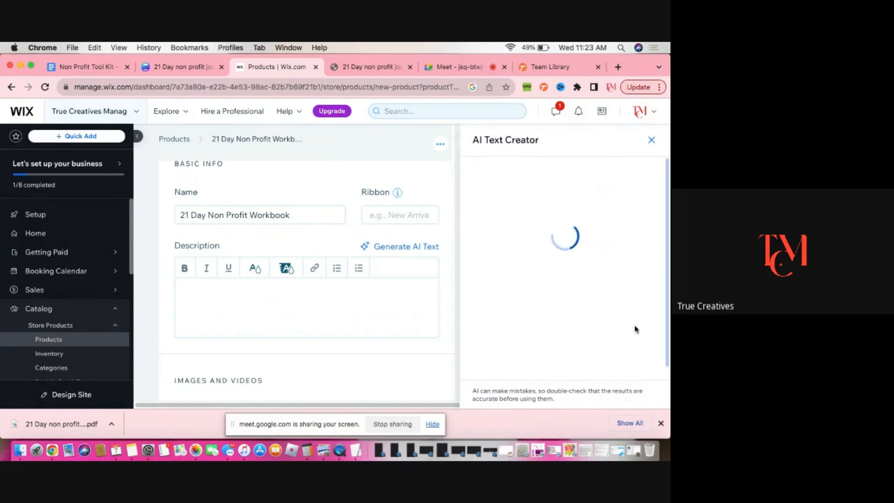
# Switch to Google Meet, choose to stay in the call, and return to the Wix product tab
pyautogui.click(444, 67)
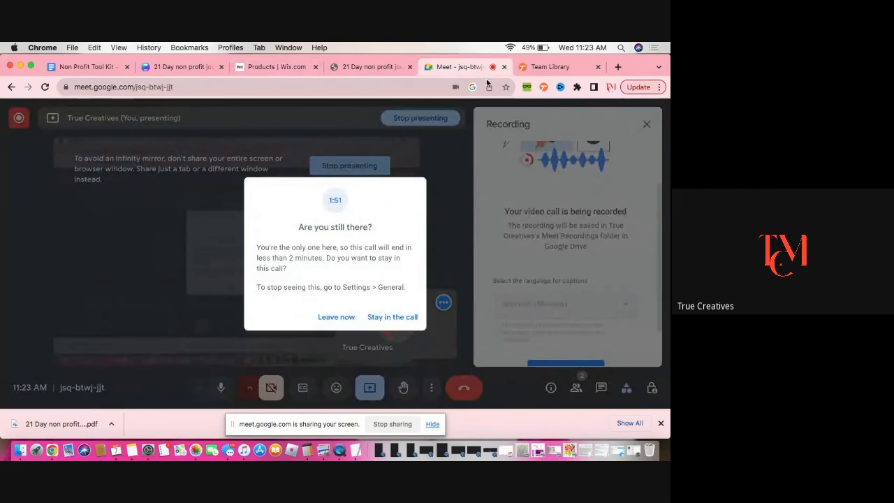
pyautogui.click(377, 319)
pyautogui.click(369, 66)
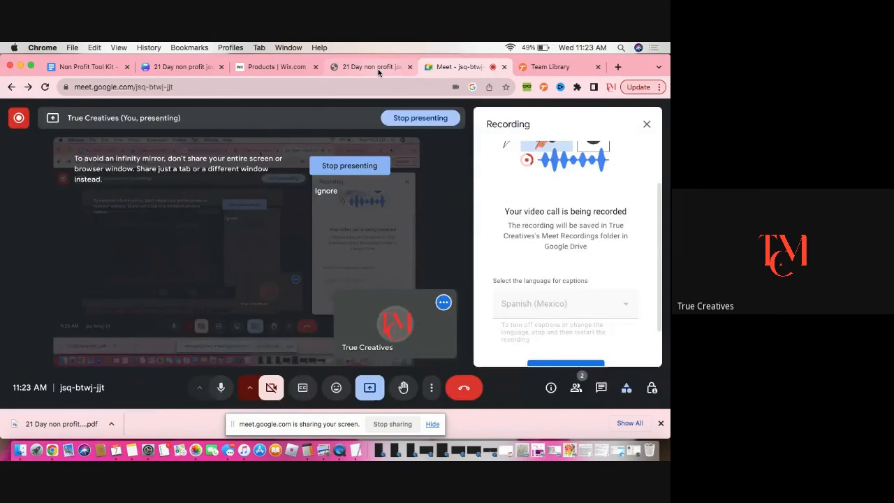
pyautogui.click(278, 67)
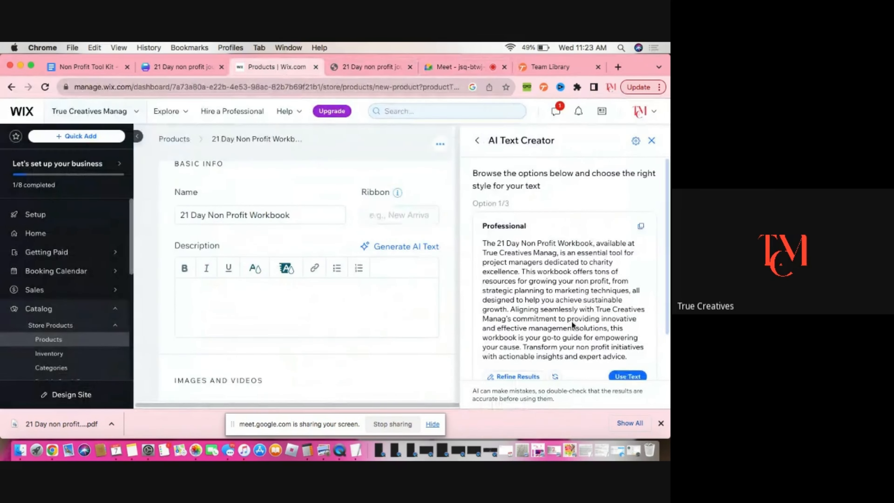
# Insert the Professional AI-generated option as the product description
pyautogui.scroll(-2, 568, 316)
pyautogui.scroll(-1, 568, 316)
pyautogui.scroll(1, 567, 314)
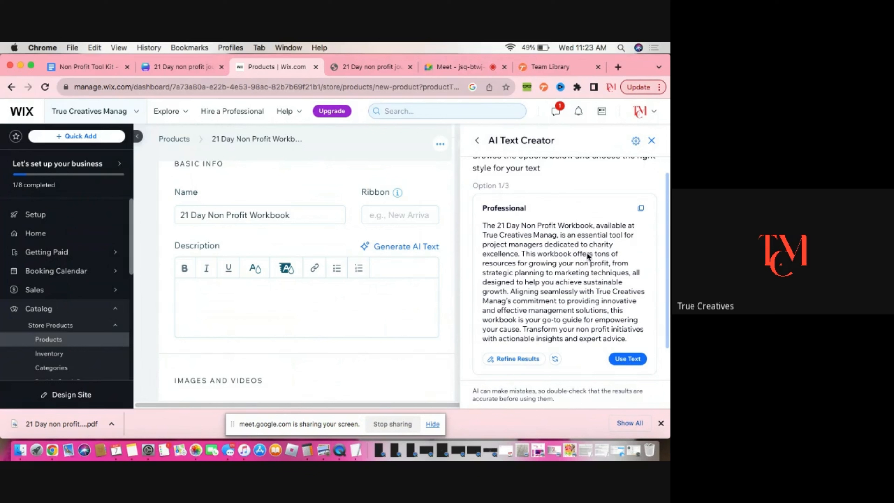
pyautogui.scroll(-1, 527, 282)
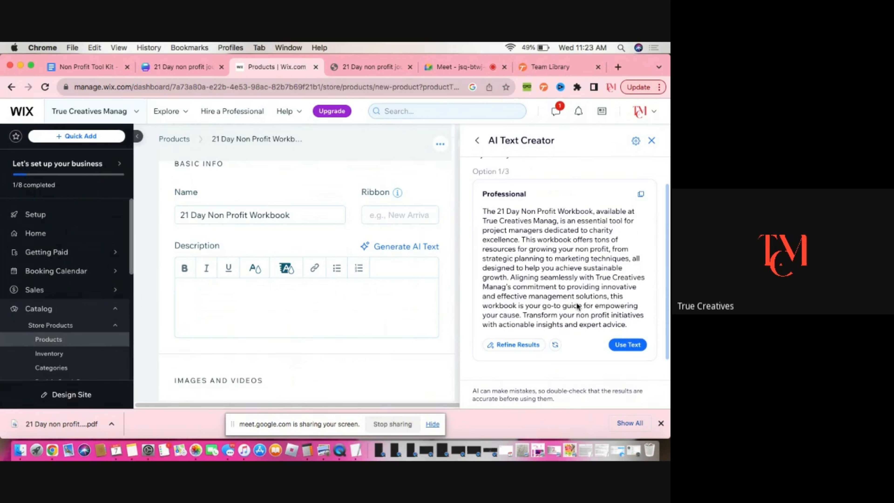
pyautogui.scroll(-1, 586, 303)
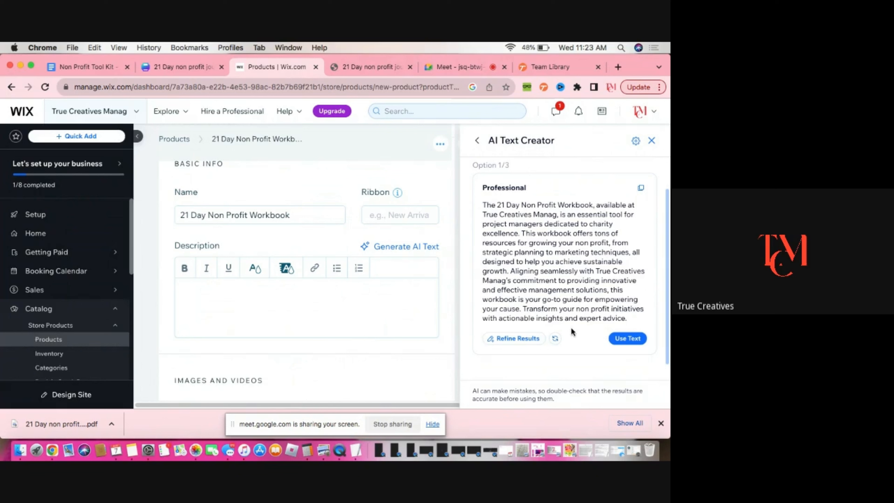
pyautogui.click(628, 339)
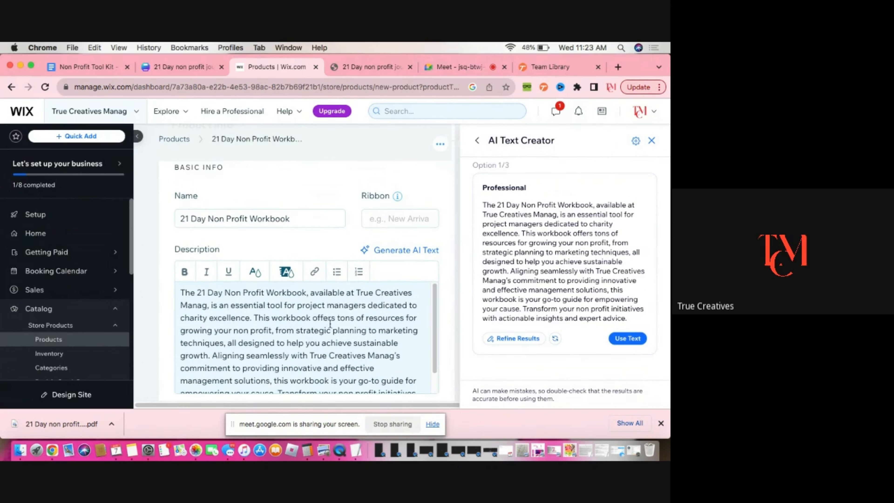
# Delete the phrase "available at True Creatives Manag," from the description's first sentence
pyautogui.scroll(-2, 355, 327)
pyautogui.scroll(-1, 359, 331)
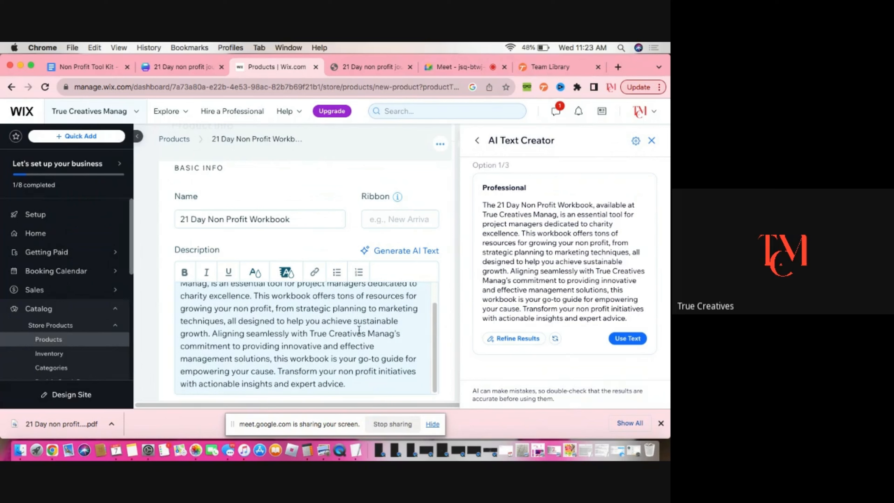
pyautogui.scroll(3, 360, 326)
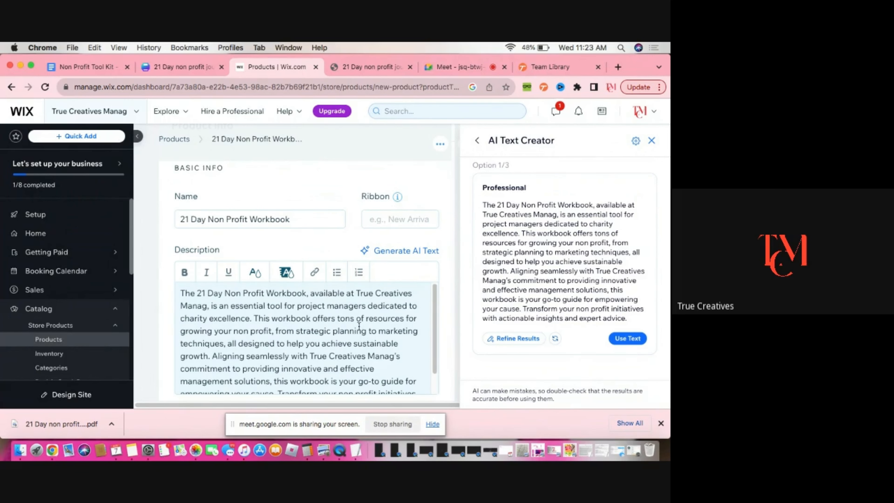
pyautogui.click(340, 330)
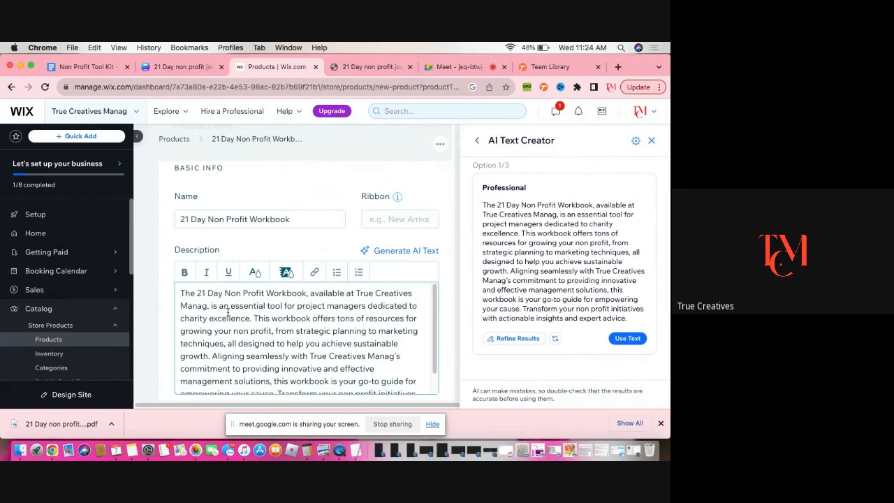
pyautogui.scroll(-2, 227, 312)
pyautogui.scroll(2, 228, 312)
pyautogui.scroll(-1, 239, 317)
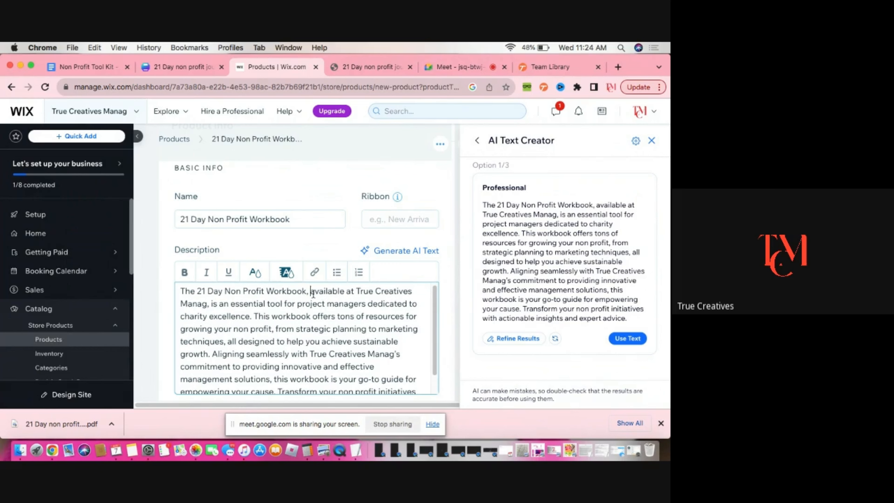
pyautogui.moveTo(309, 291); pyautogui.dragTo(211, 305)
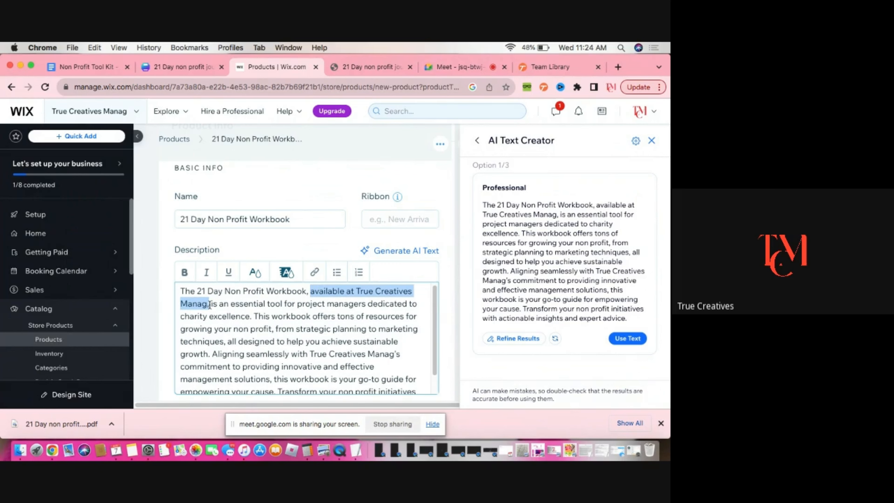
pyautogui.press('BackSpace')
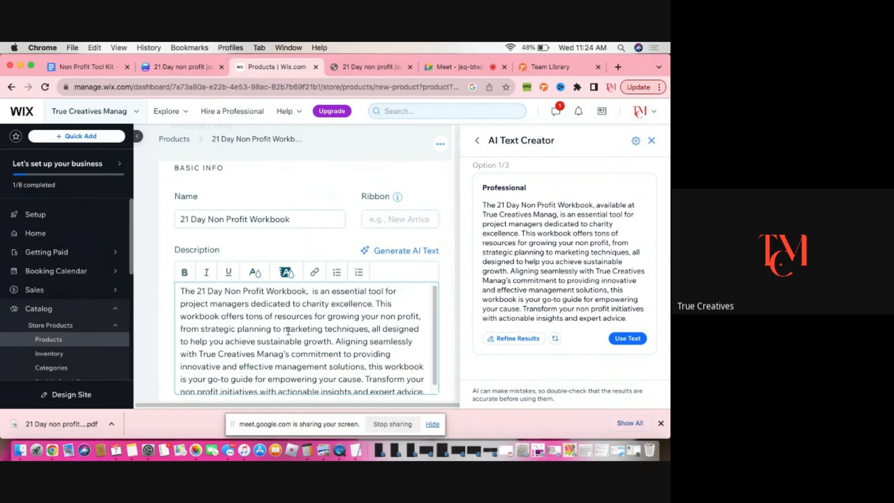
# Delete the sentence fragment "Aligning seamlessly with True Creatives Manag's commitment to providing innovative and effective management solutions," from the description
pyautogui.scroll(-1, 286, 329)
pyautogui.scroll(-1, 255, 307)
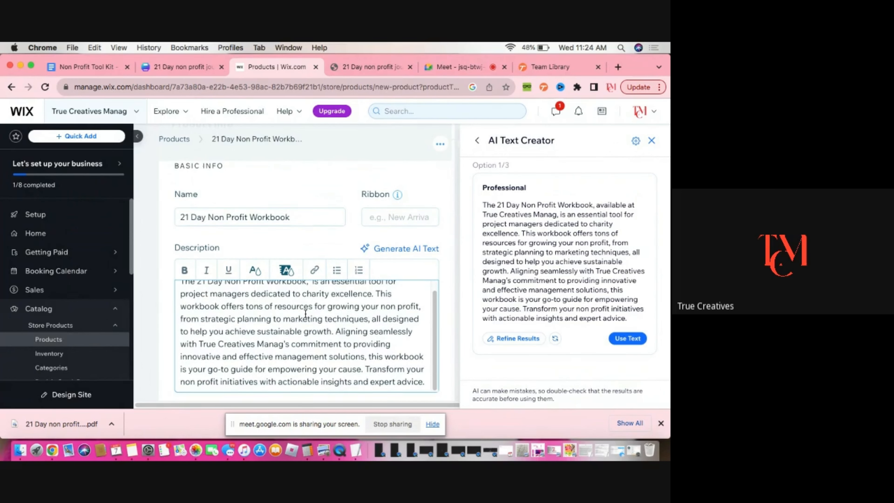
pyautogui.scroll(-1, 364, 323)
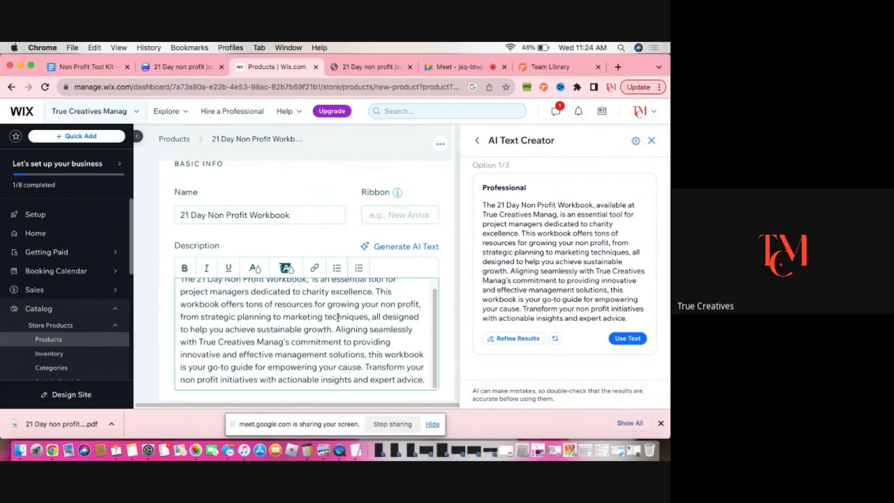
pyautogui.scroll(-1, 333, 320)
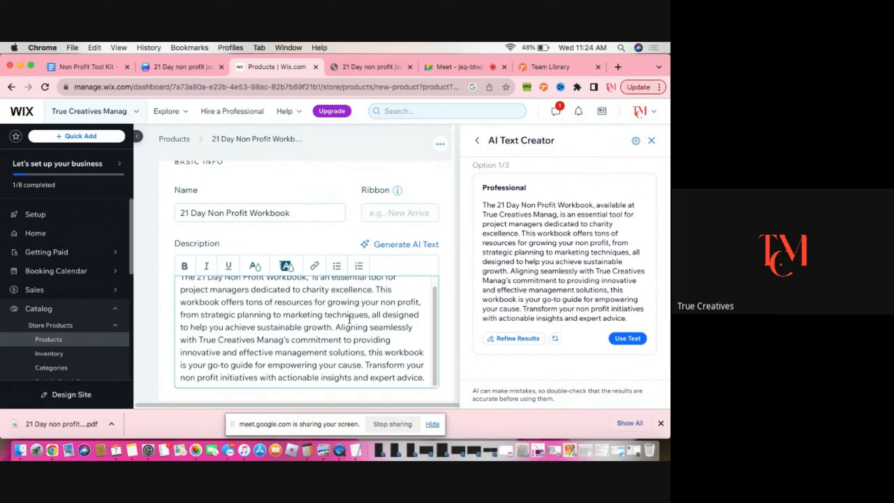
pyautogui.scroll(-5, 350, 320)
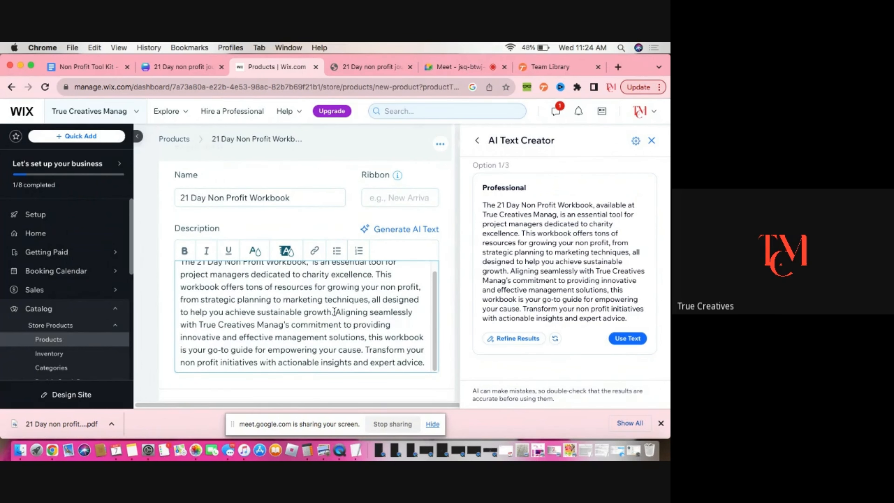
pyautogui.click(353, 325)
pyautogui.moveTo(336, 312); pyautogui.dragTo(366, 332)
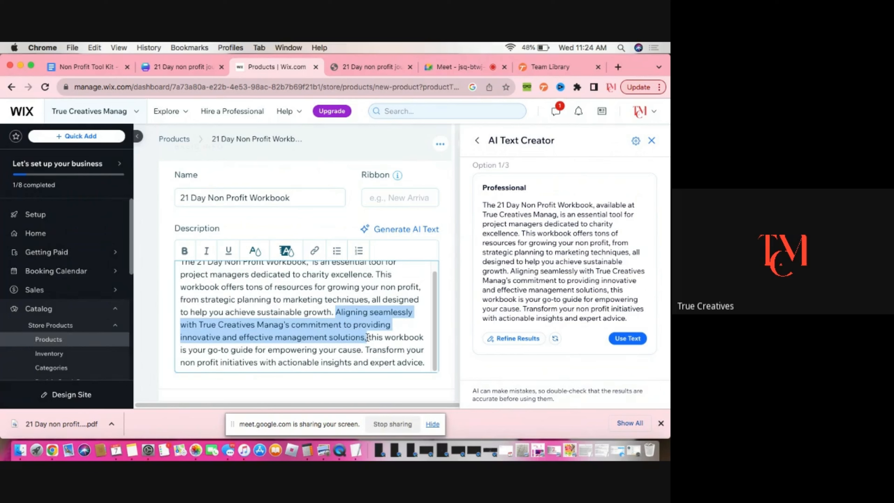
pyautogui.press('BackSpace')
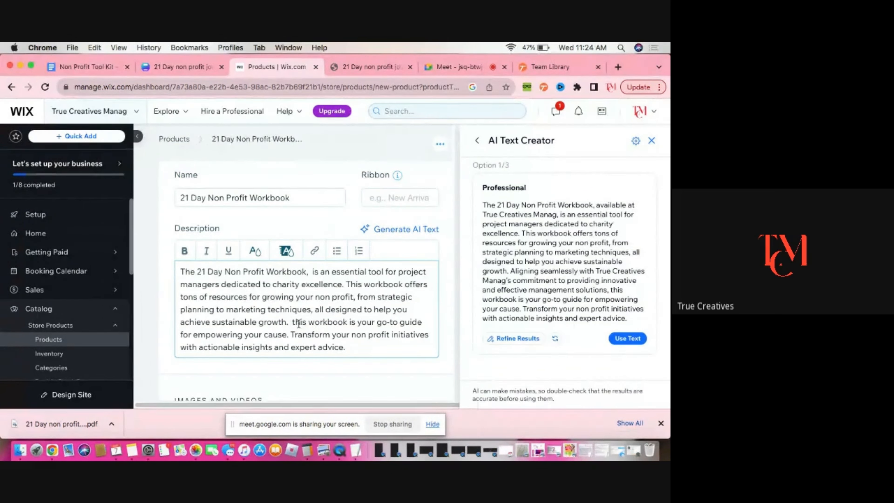
# Capitalize "This" and remove the word "workbook" from the go-to guide sentence
pyautogui.press('BackSpace')
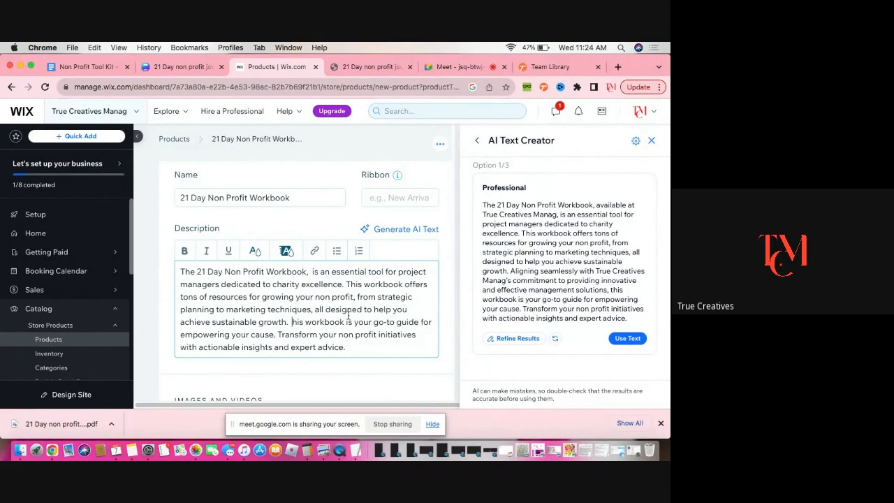
pyautogui.write('T')
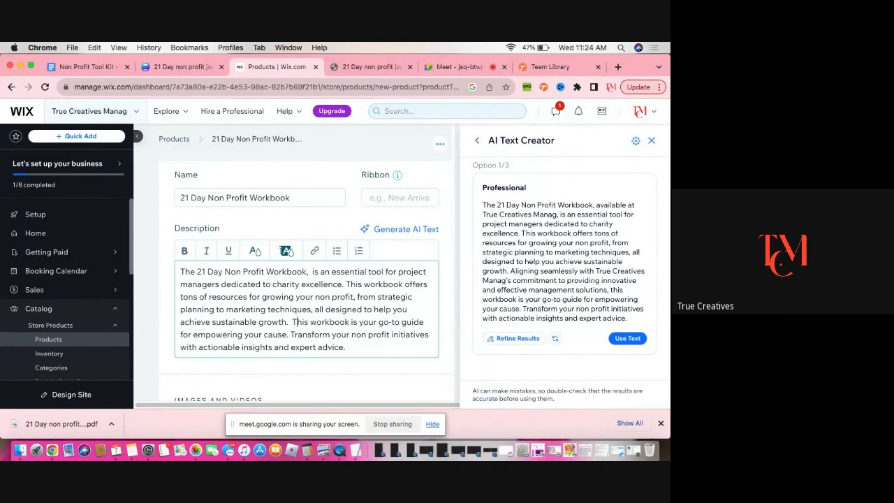
pyautogui.doubleClick(325, 324)
pyautogui.press('BackSpace')
# Remove "for empowering your cause." from the go-to guide sentence so it runs into "transform"
pyautogui.scroll(-3, 363, 317)
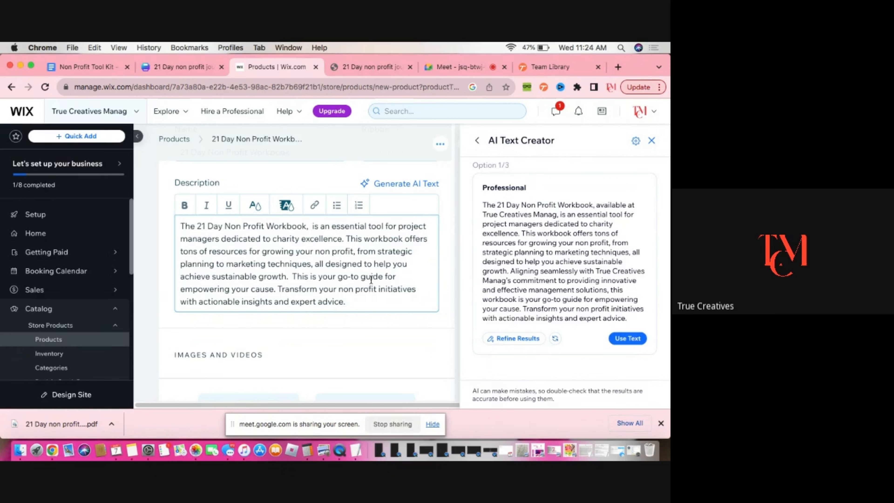
pyautogui.moveTo(386, 276); pyautogui.dragTo(284, 290)
pyautogui.press('BackSpace')
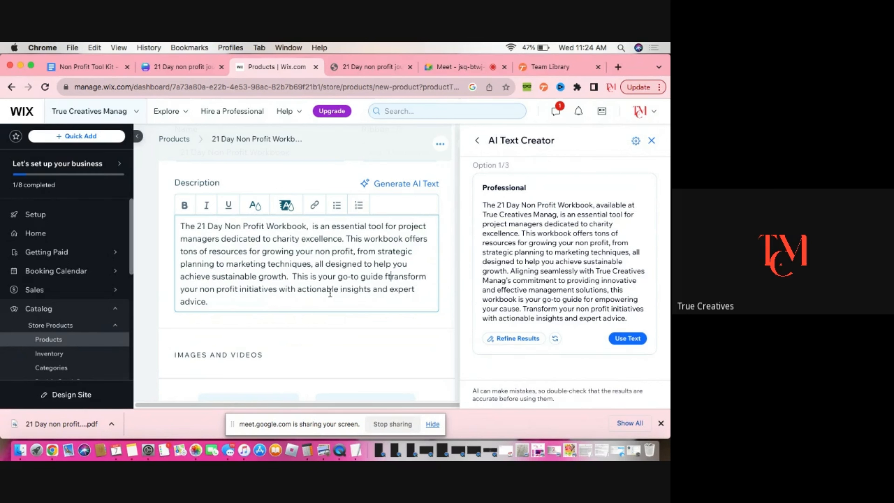
# Review the edited description and switch back to the Canva journal design tab
pyautogui.click(377, 335)
pyautogui.scroll(-5, 384, 338)
pyautogui.scroll(10, 384, 337)
pyautogui.scroll(-8, 385, 336)
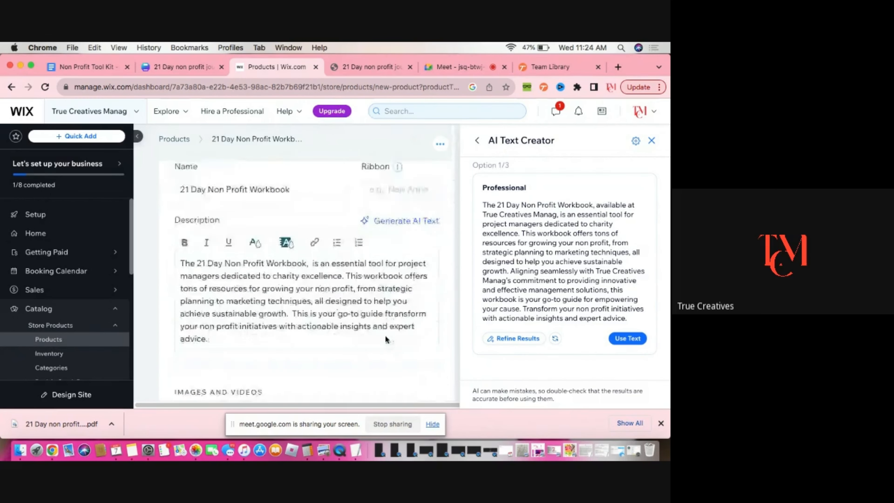
pyautogui.scroll(-3, 382, 340)
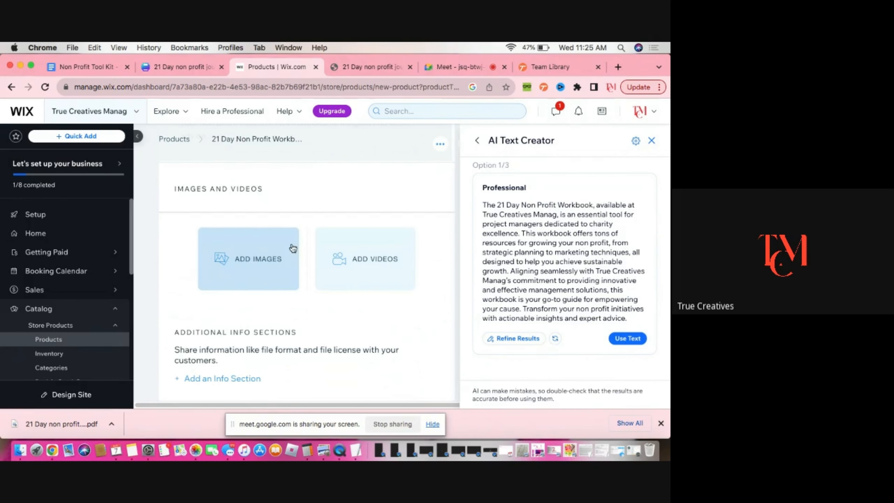
pyautogui.click(183, 67)
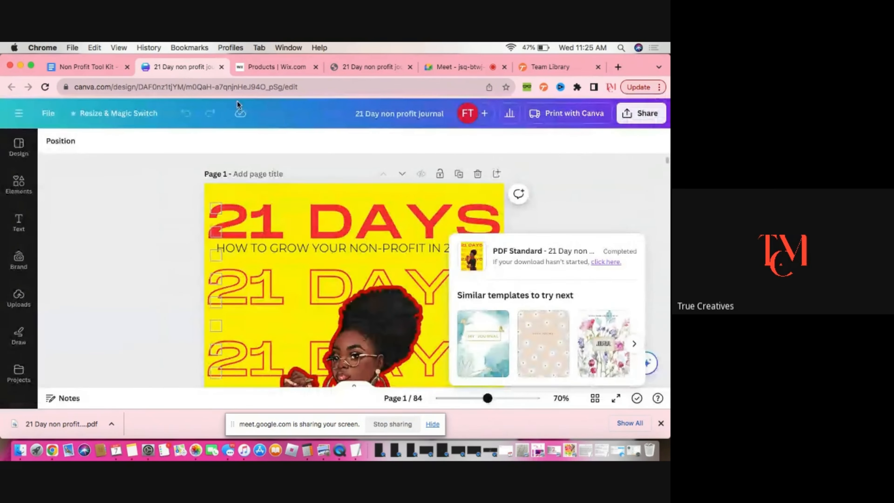
# Copy and resize the journal design to an Instagram Post (Square) 1080 × 1080 px and open the new copy
pyautogui.click(615, 199)
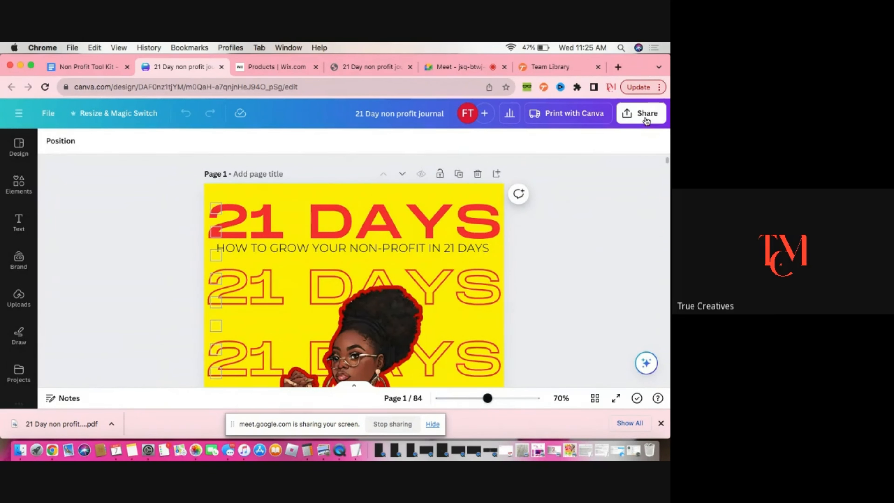
pyautogui.scroll(-10, 535, 257)
pyautogui.scroll(8, 569, 255)
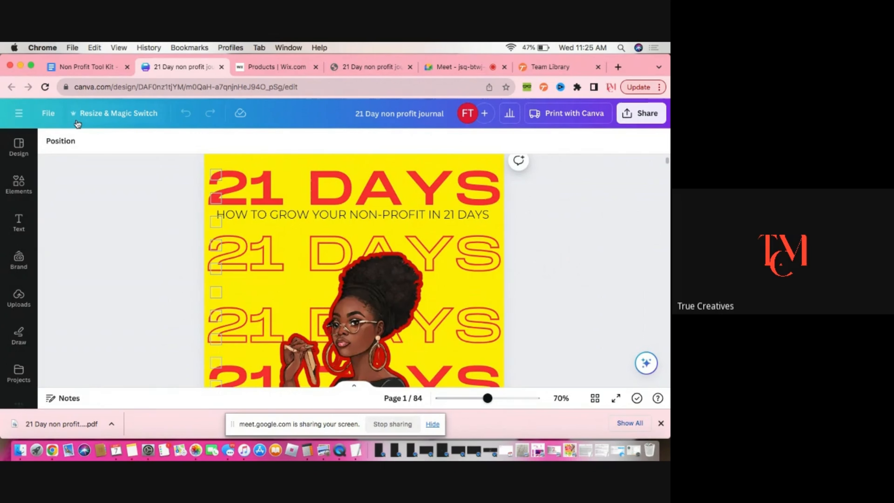
pyautogui.click(120, 113)
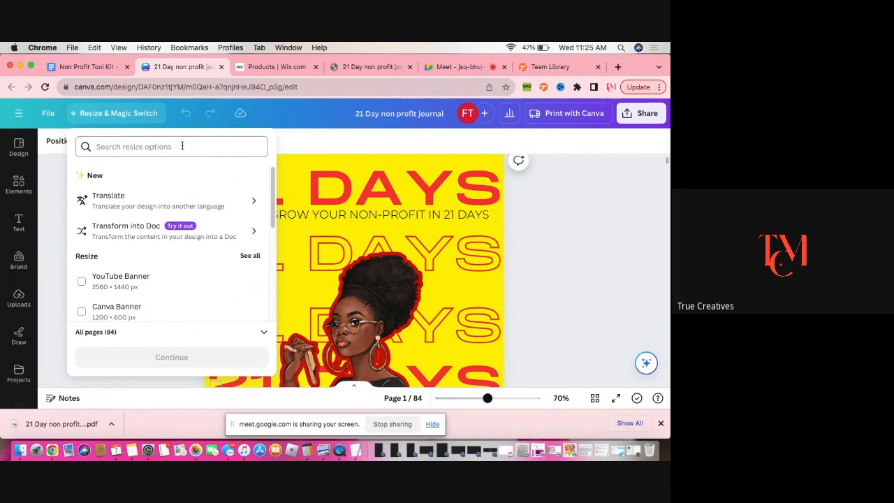
pyautogui.scroll(-3, 185, 197)
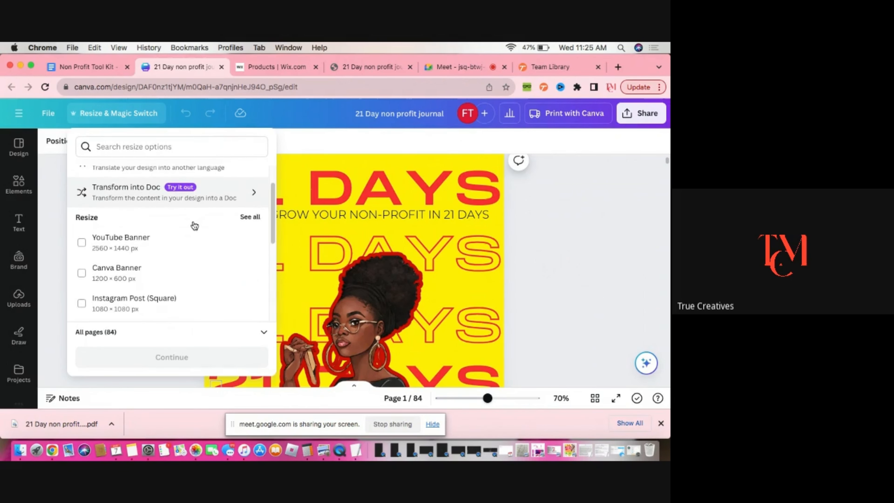
pyautogui.click(82, 290)
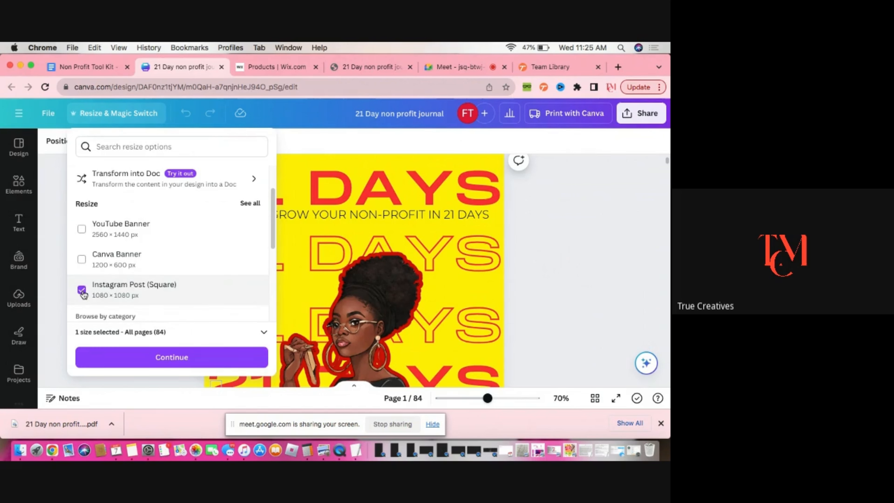
pyautogui.scroll(-1, 190, 293)
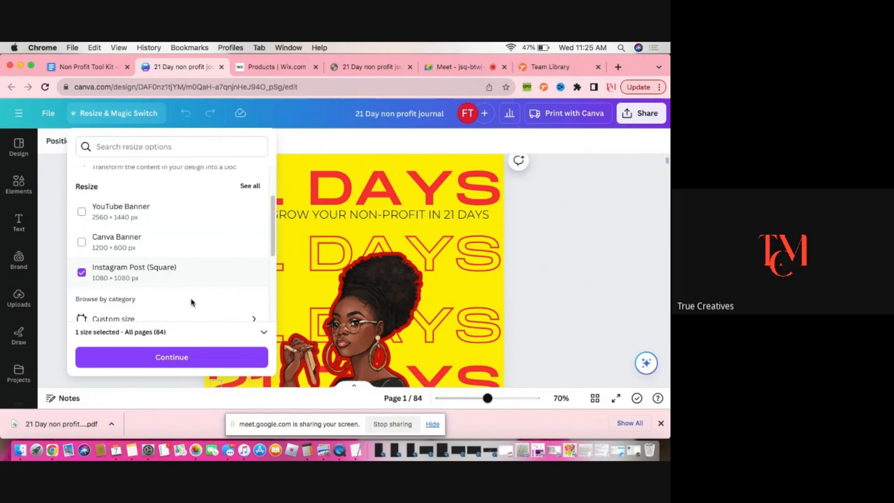
pyautogui.click(193, 356)
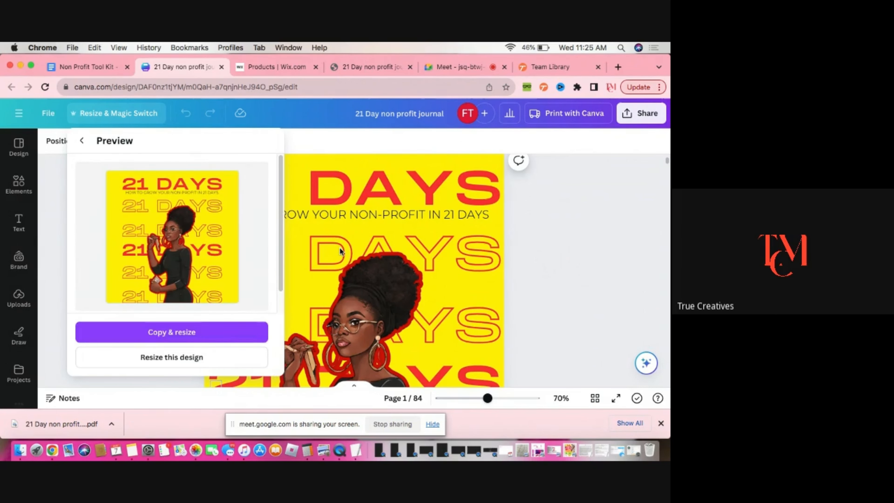
pyautogui.click(194, 337)
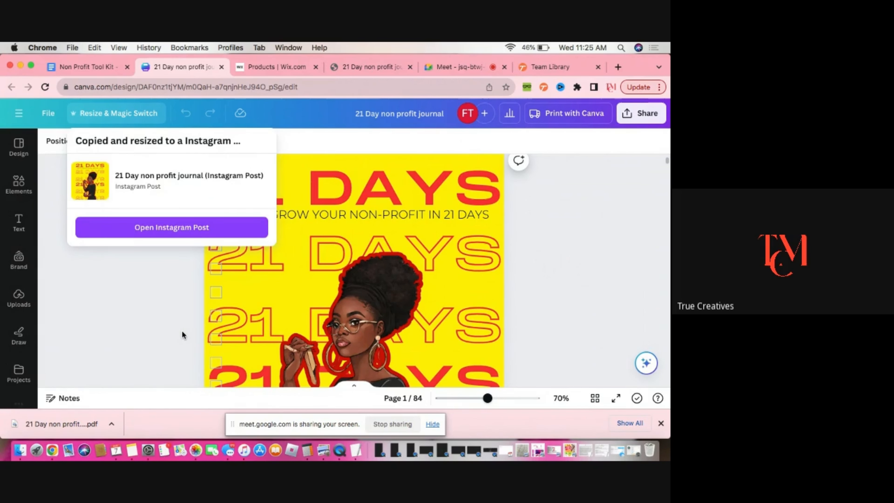
pyautogui.click(198, 228)
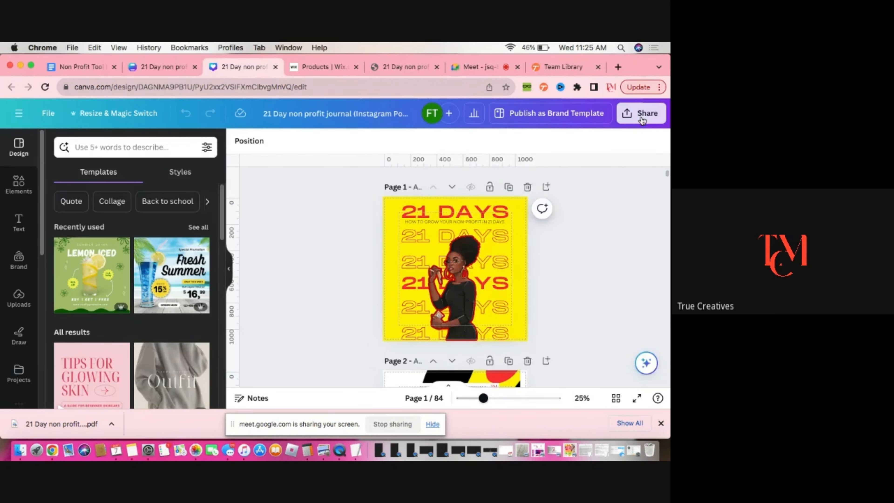
# Open the PNG download options for the Instagram Post copy and its page selection list
pyautogui.click(637, 114)
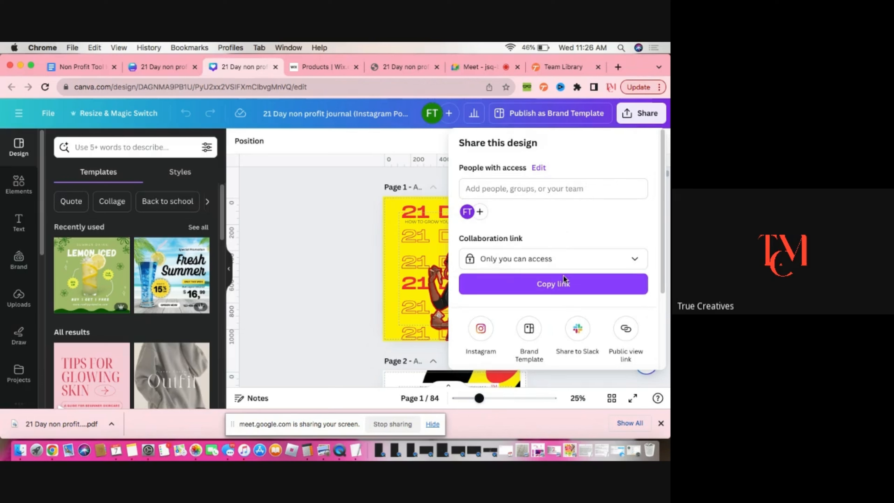
pyautogui.scroll(-3, 589, 257)
pyautogui.click(577, 306)
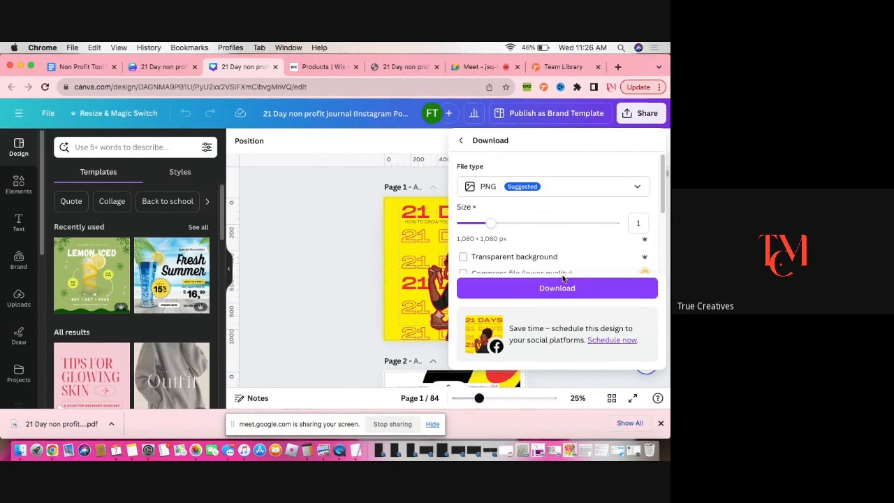
pyautogui.scroll(-3, 550, 235)
pyautogui.click(592, 193)
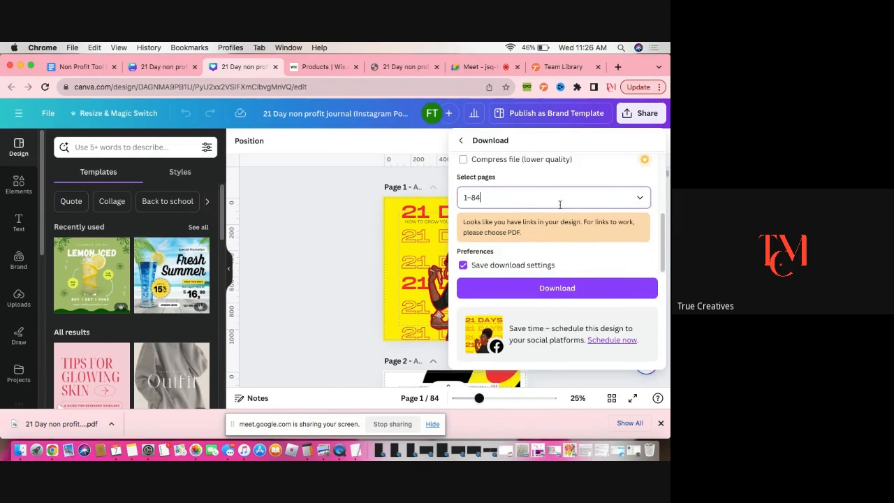
pyautogui.click(633, 228)
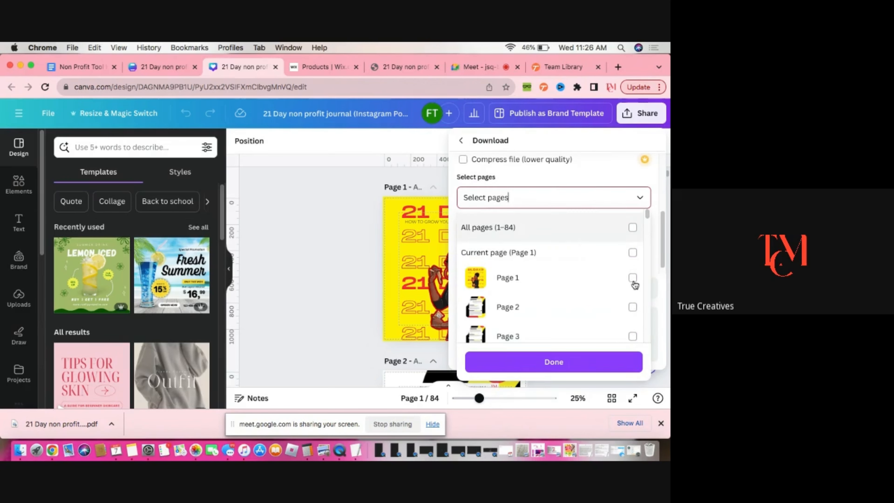
# Select pages 1, 15 and 4 and download them as PNG images
pyautogui.click(633, 279)
pyautogui.scroll(-1, 587, 320)
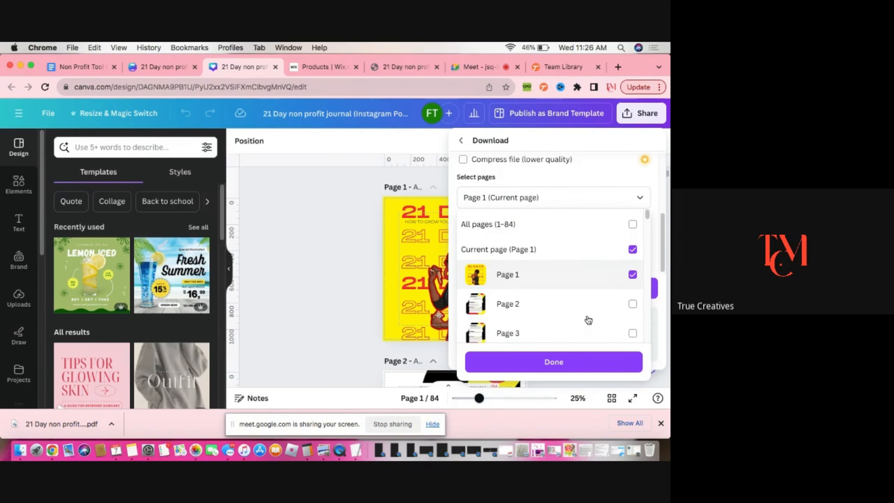
pyautogui.scroll(-10, 627, 299)
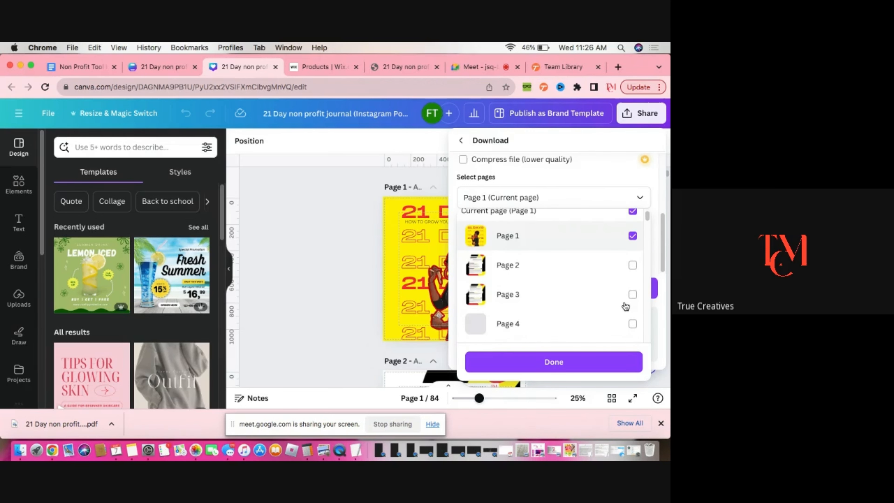
pyautogui.scroll(-6, 626, 308)
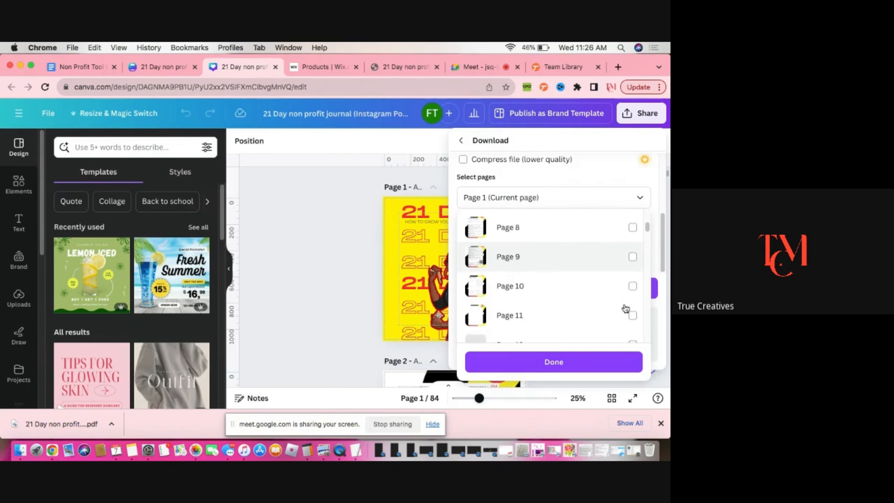
pyautogui.scroll(-3, 627, 303)
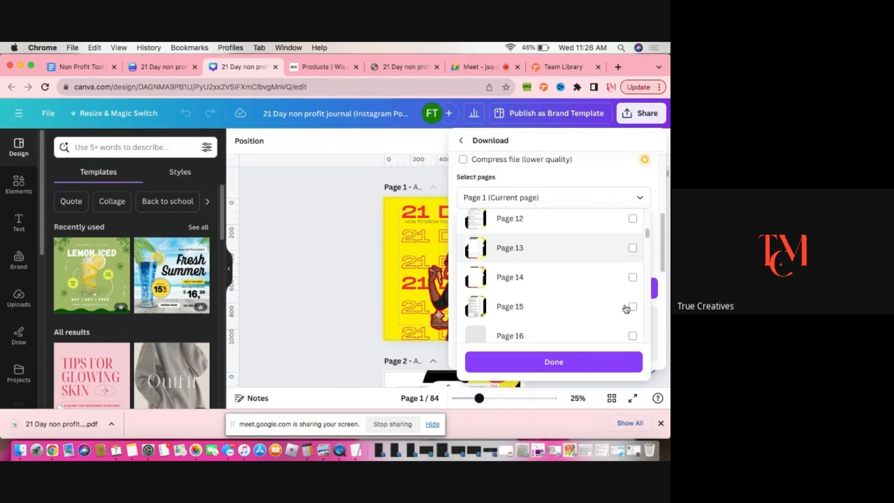
pyautogui.click(632, 286)
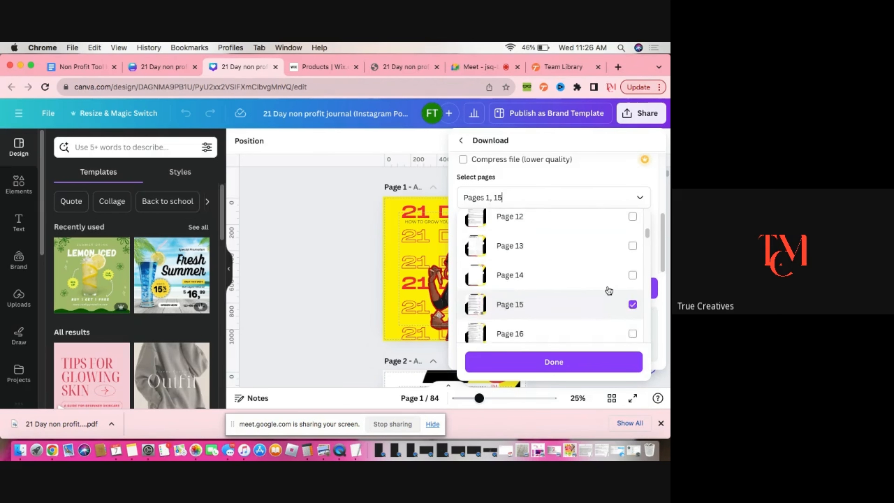
pyautogui.scroll(15, 633, 296)
pyautogui.scroll(-2, 632, 311)
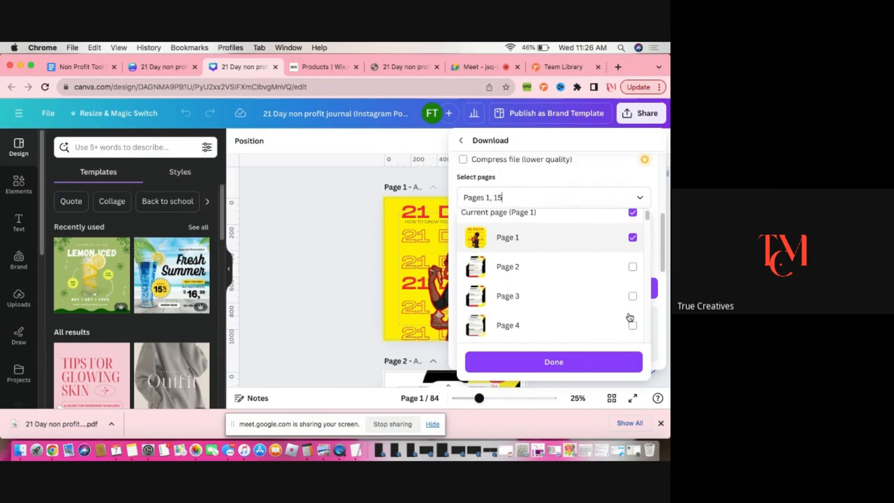
pyautogui.click(633, 319)
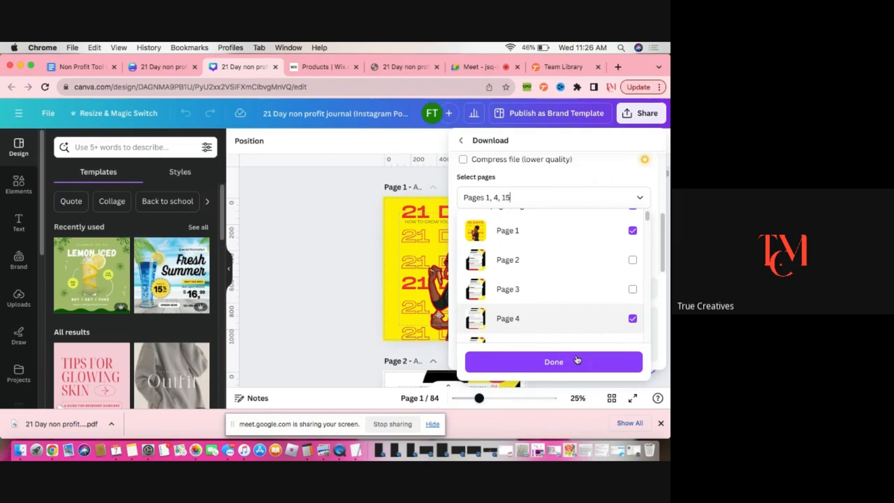
pyautogui.click(576, 362)
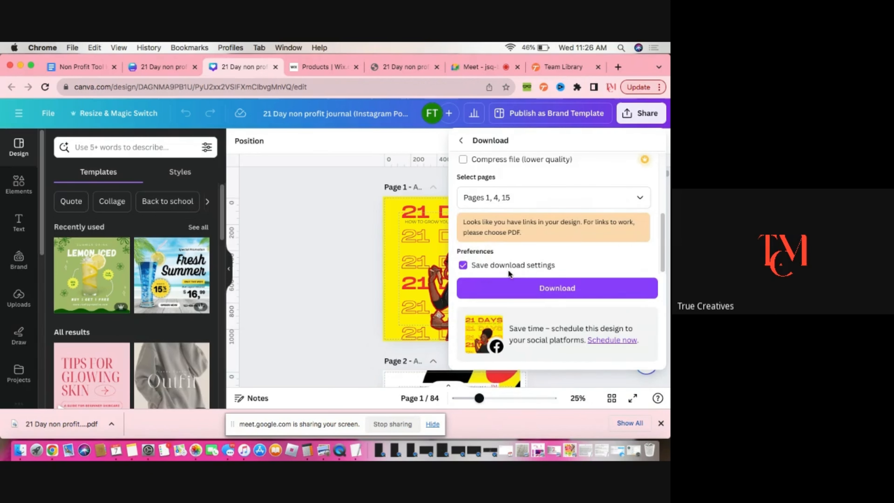
pyautogui.click(520, 292)
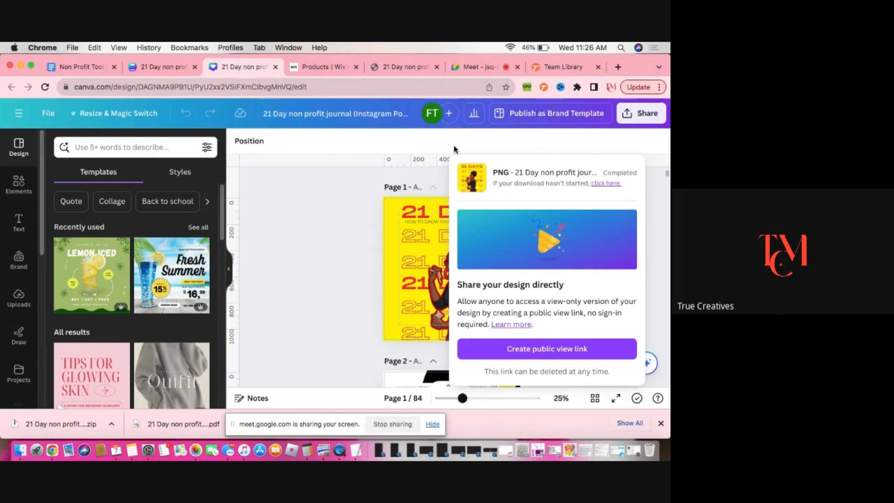
# Open the downloaded zip and its extracted Instagram Post folder to check the images
pyautogui.click(97, 425)
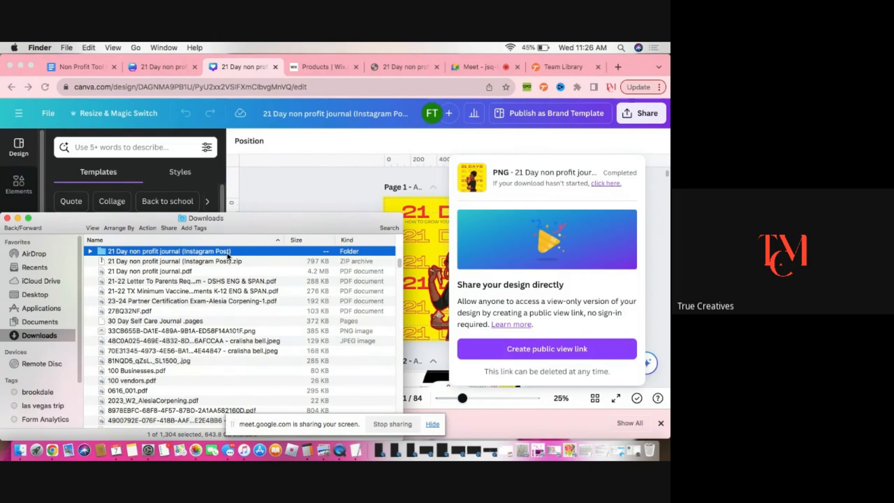
pyautogui.doubleClick(251, 248)
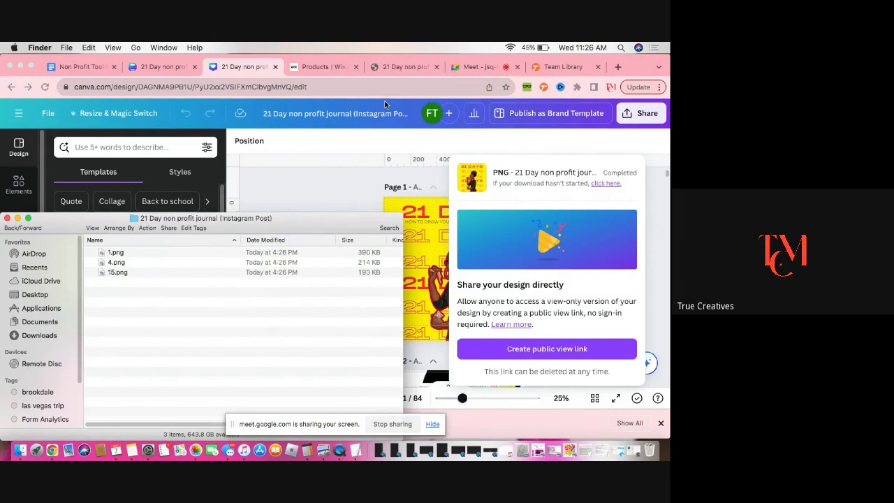
# Switch to the Wix product page and start adding product images uploaded from the computer
pyautogui.click(316, 66)
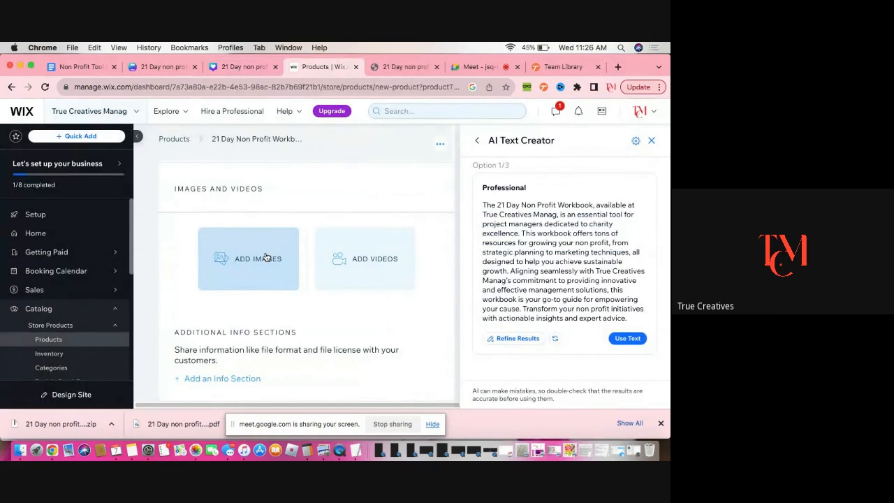
pyautogui.click(271, 257)
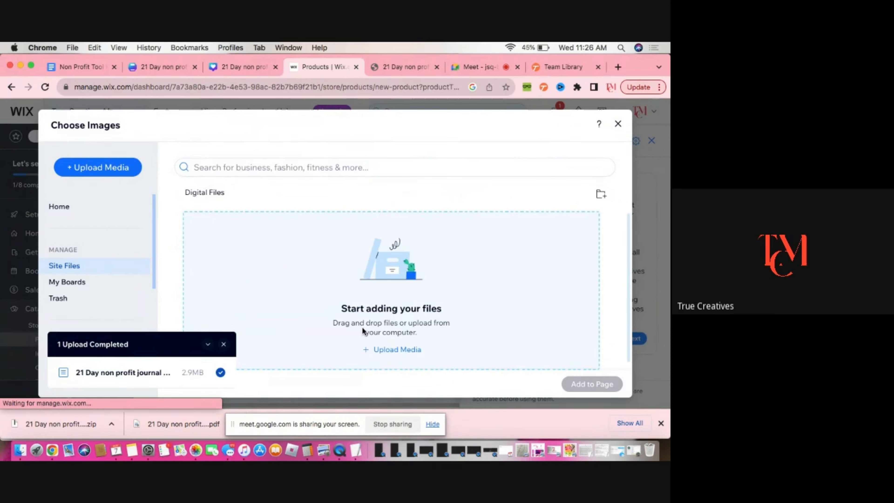
pyautogui.click(394, 352)
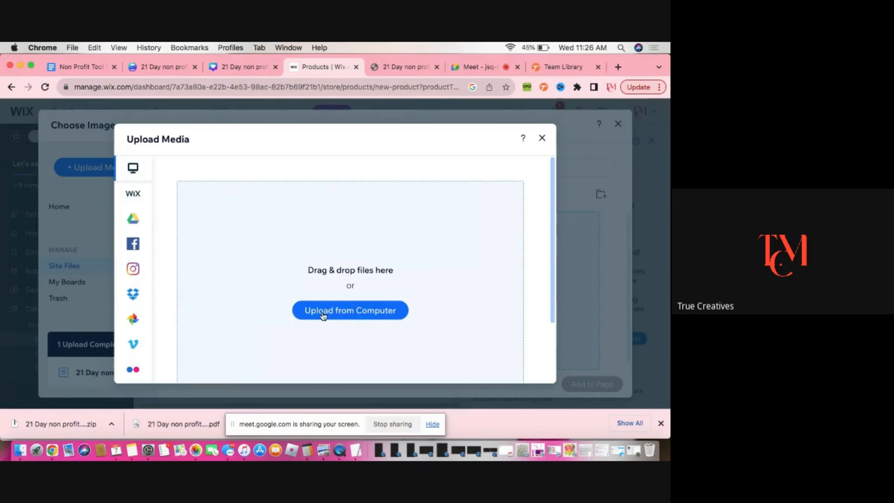
pyautogui.click(363, 316)
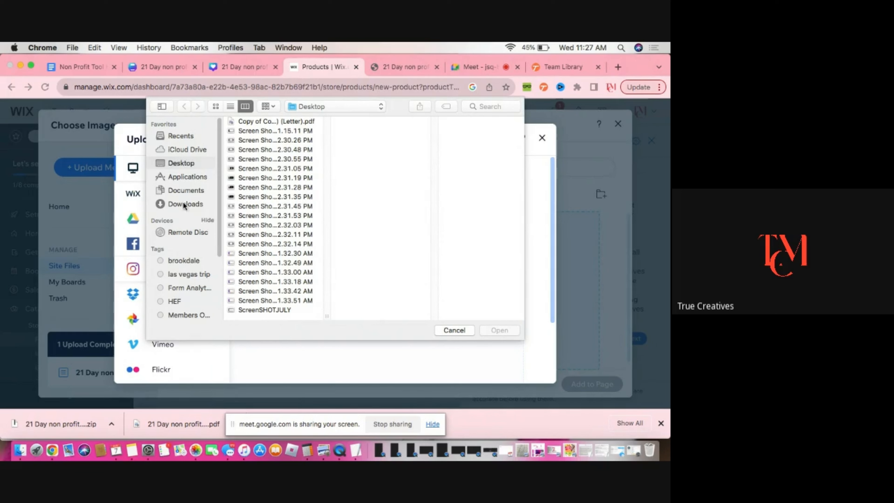
# Search the computer for "21 day" and open the 21 Day non profit journal Instagram Post folder in Downloads
pyautogui.click(188, 138)
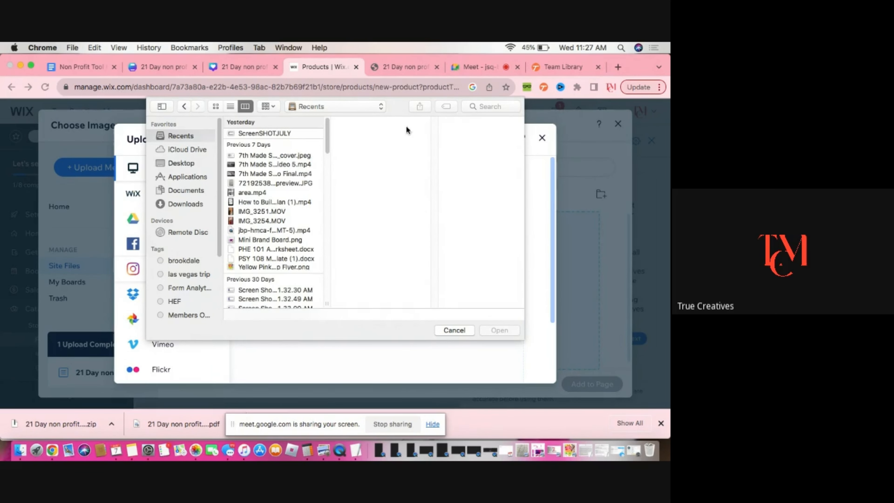
pyautogui.click(492, 107)
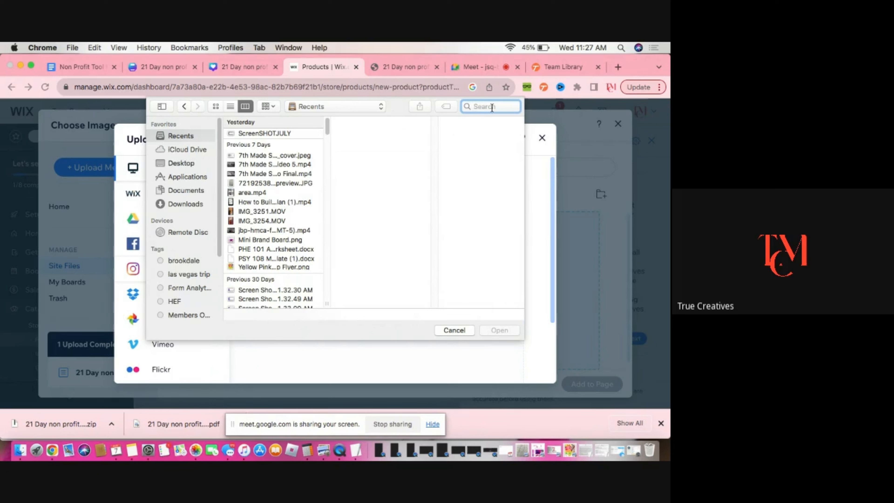
pyautogui.write('21 day')
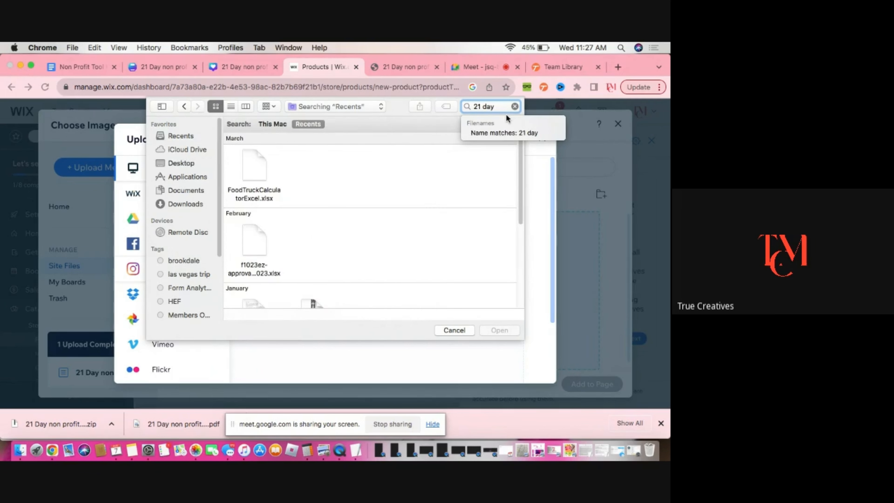
pyautogui.scroll(-5, 433, 200)
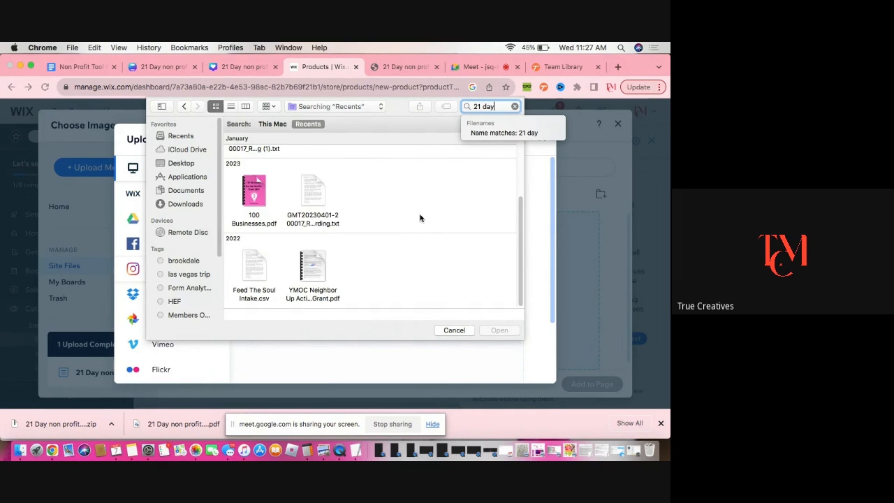
pyautogui.click(178, 204)
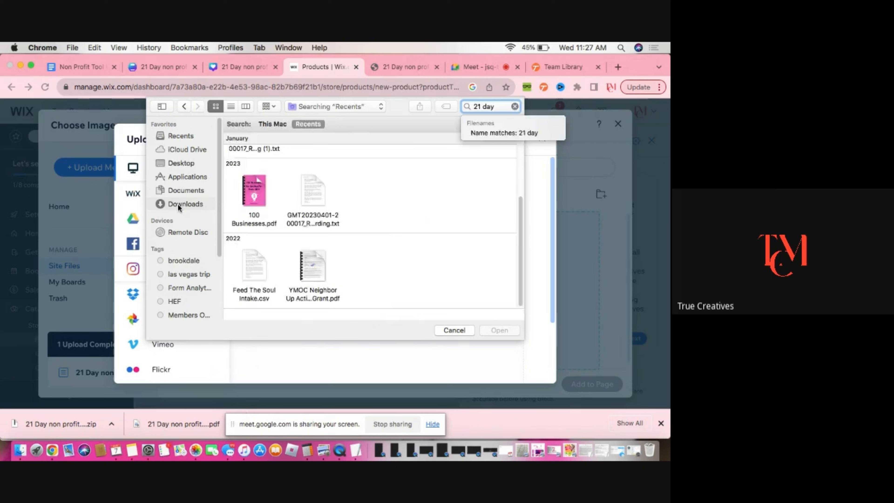
pyautogui.write('21 ')
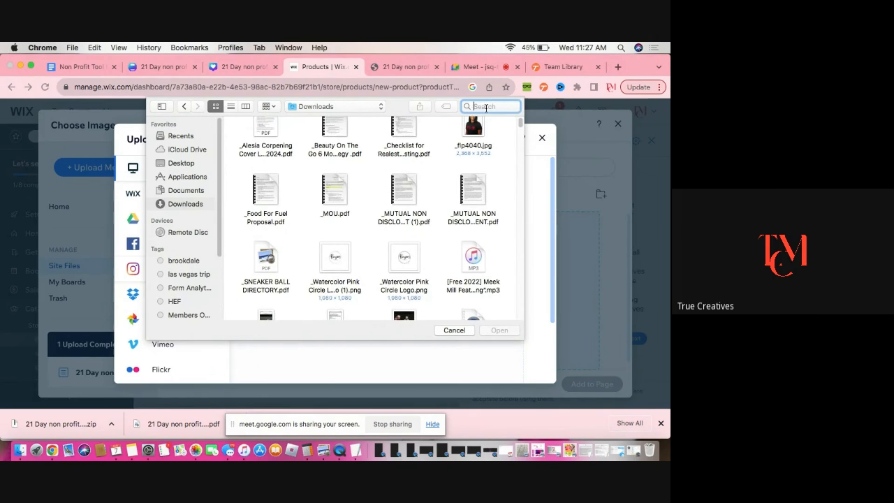
pyautogui.write('day')
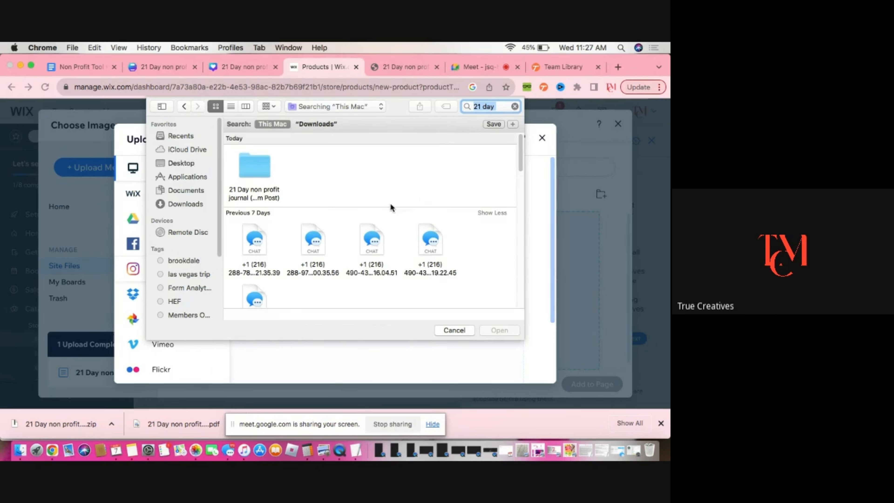
pyautogui.doubleClick(255, 171)
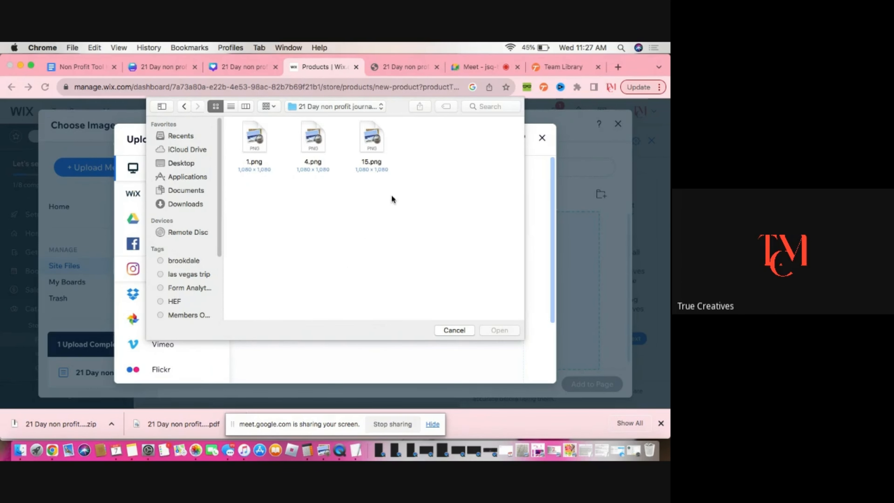
# Select 1.png, 4.png and 15.png in the folder and upload them to the site's media
pyautogui.moveTo(414, 169); pyautogui.dragTo(246, 119)
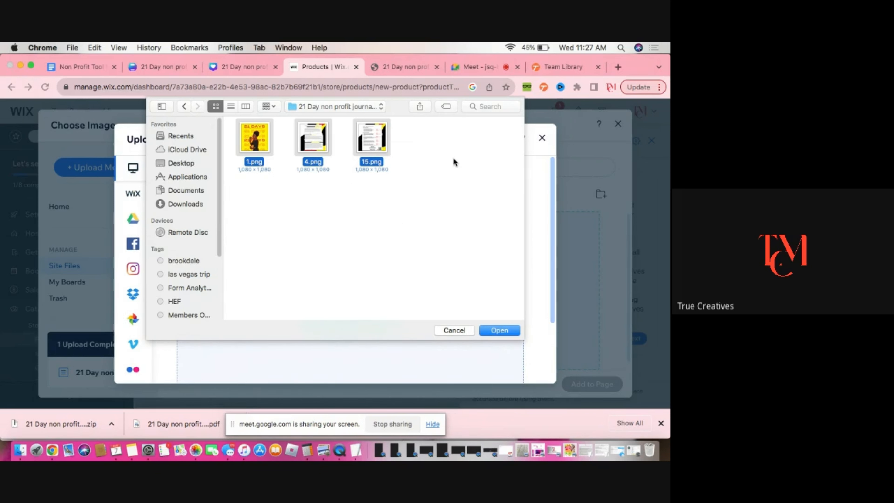
pyautogui.click(299, 242)
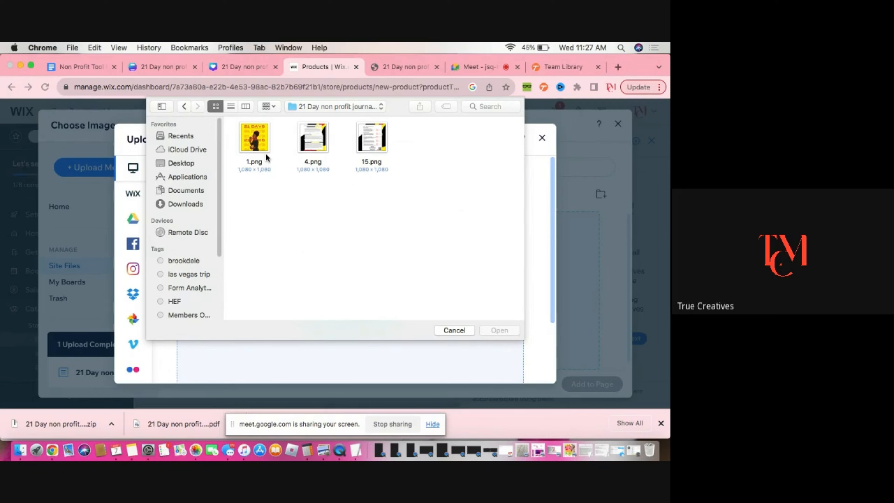
pyautogui.rightClick(266, 145)
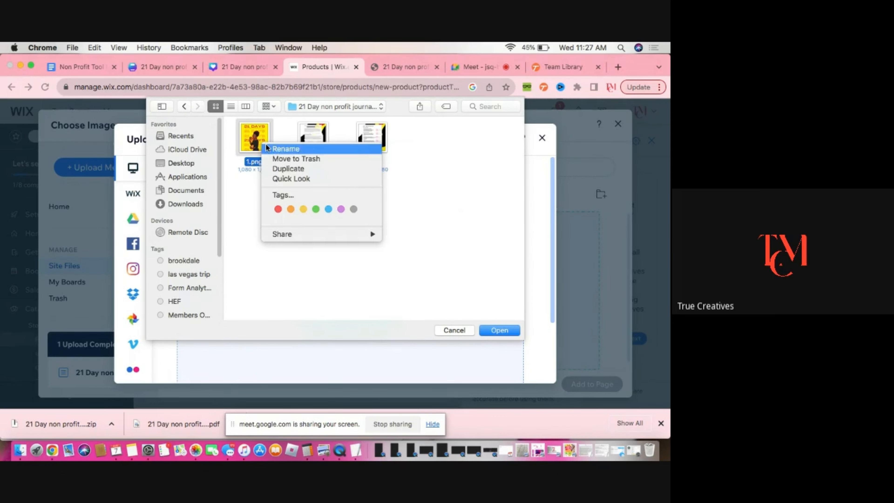
pyautogui.rightClick(311, 134)
pyautogui.click(428, 190)
pyautogui.click(298, 237)
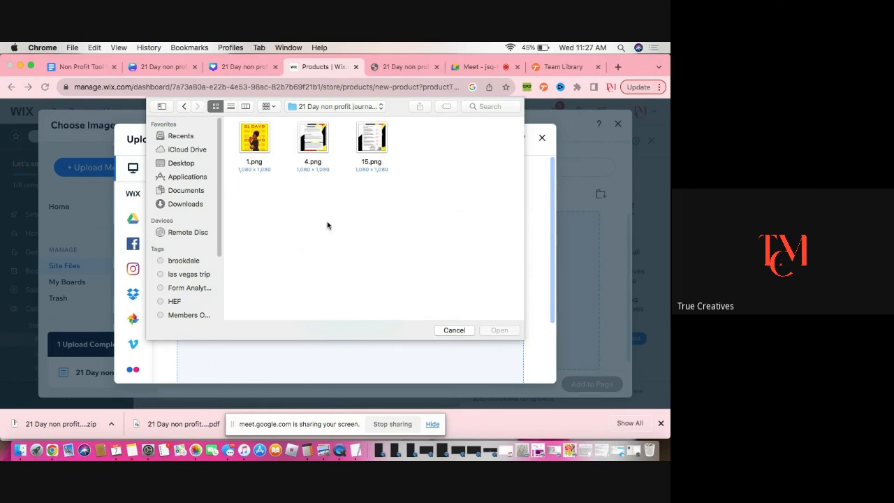
pyautogui.click(255, 138)
pyautogui.keyDown('shift'); pyautogui.click(302, 144); pyautogui.keyUp('shift')
pyautogui.keyDown('shift'); pyautogui.click(364, 146); pyautogui.keyUp('shift')
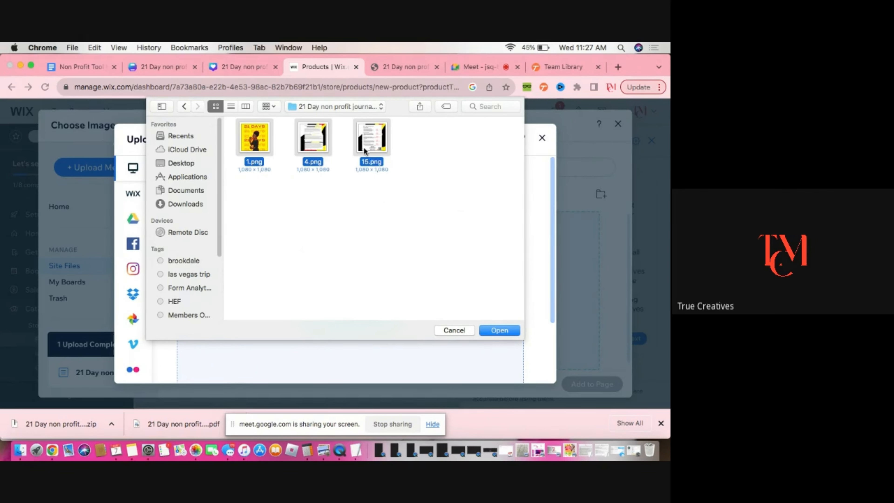
pyautogui.click(500, 330)
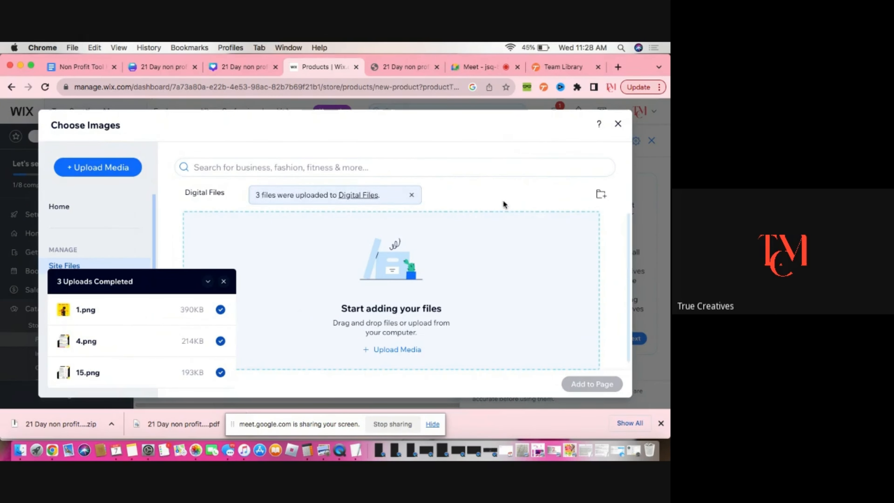
# Add the 1.png cover image to the product's images and videos
pyautogui.click(208, 282)
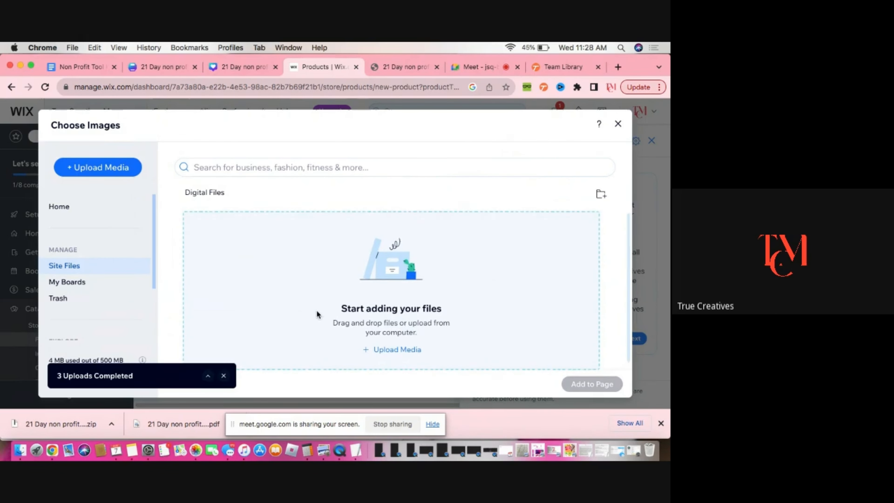
pyautogui.click(59, 208)
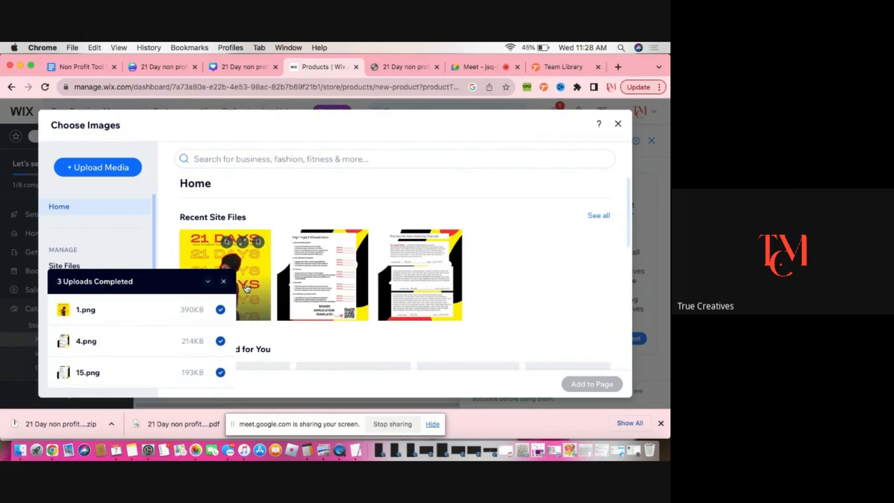
pyautogui.click(207, 284)
pyautogui.click(222, 288)
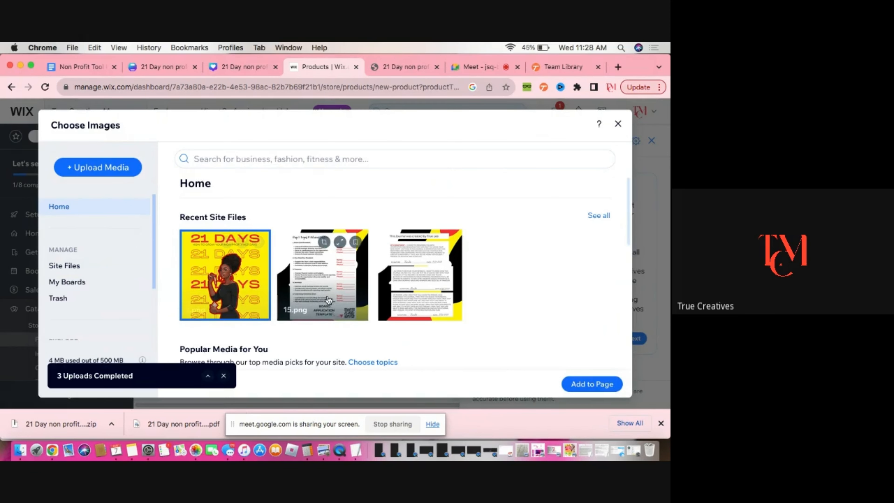
pyautogui.click(584, 384)
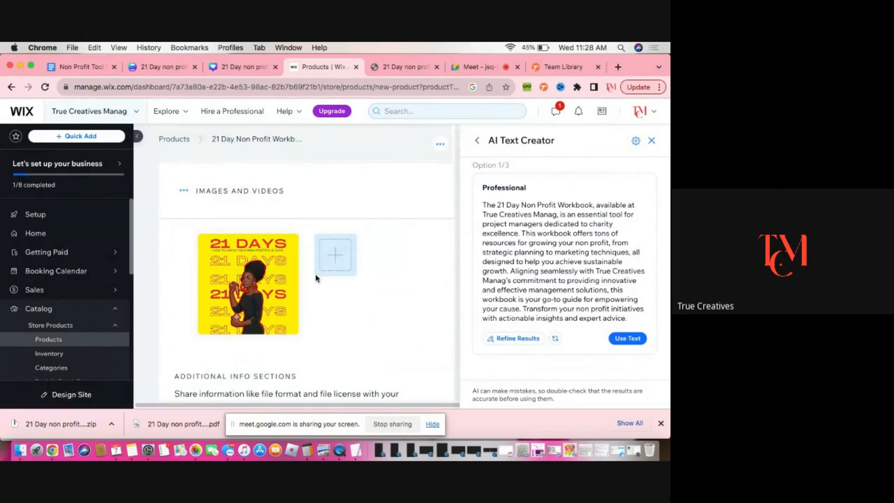
# Add 15.png and 4.png from the site files as additional product images
pyautogui.click(333, 261)
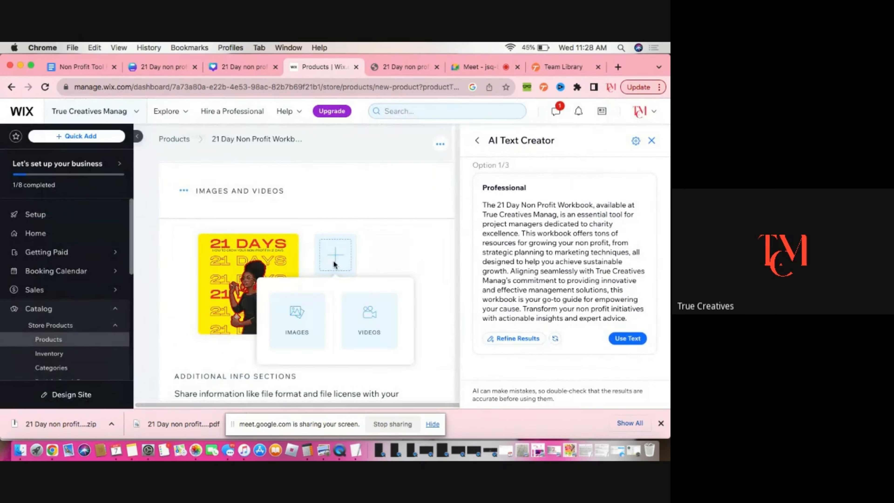
pyautogui.click(287, 320)
pyautogui.click(207, 282)
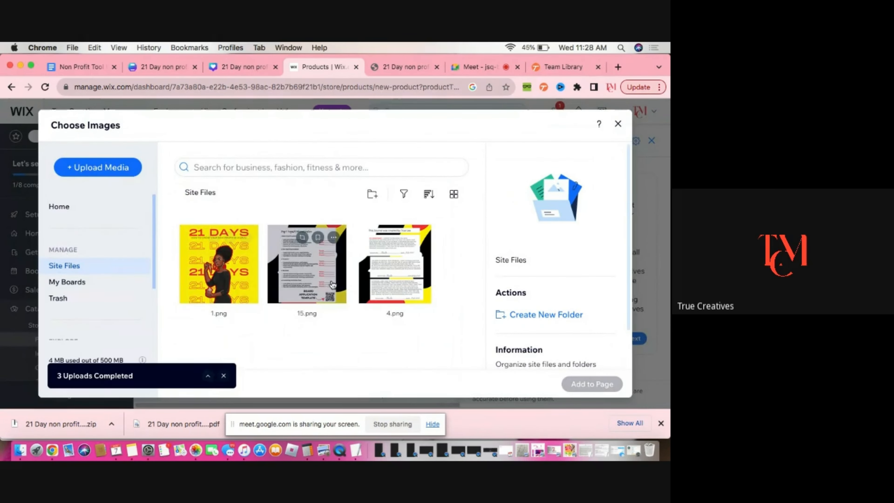
pyautogui.click(306, 268)
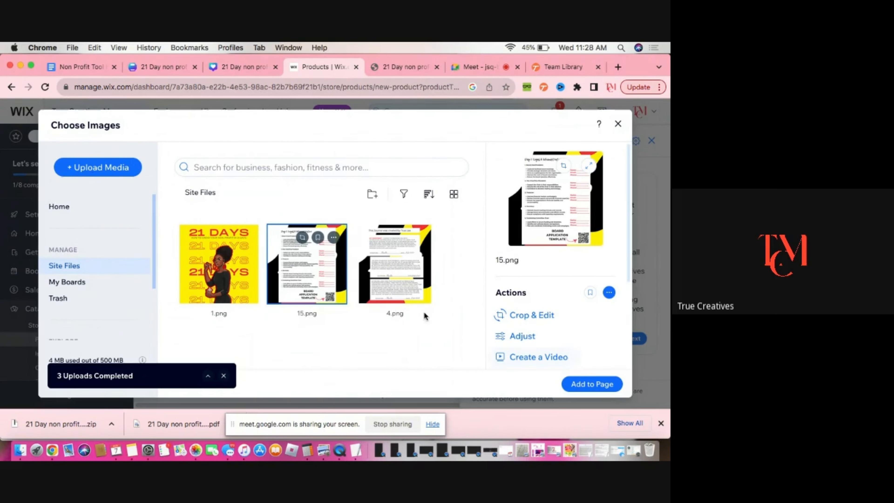
pyautogui.keyDown('shift'); pyautogui.click(422, 301); pyautogui.keyUp('shift')
pyautogui.click(583, 385)
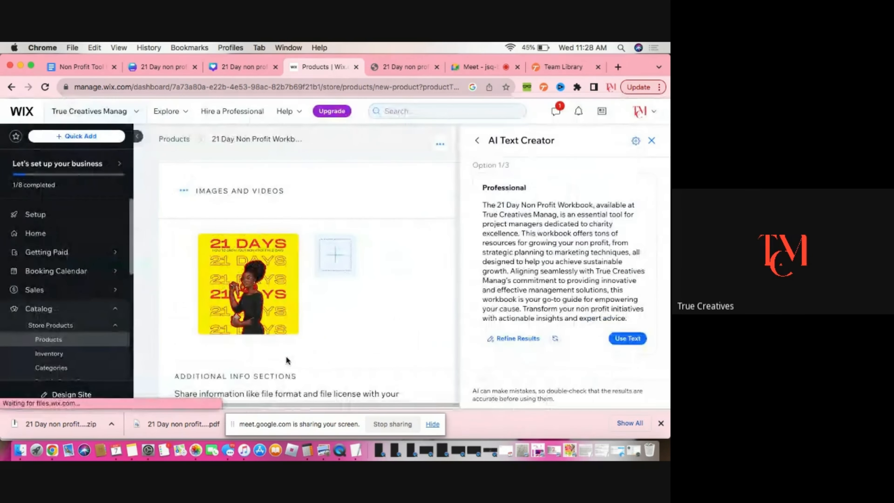
# Scroll through the product page to review the description, images and pricing sections
pyautogui.scroll(-3, 364, 362)
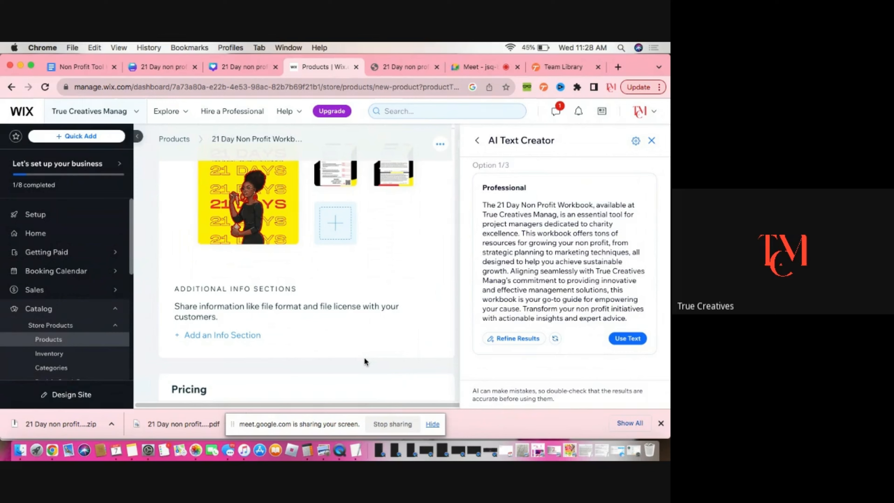
pyautogui.scroll(8, 364, 358)
pyautogui.scroll(-6, 364, 358)
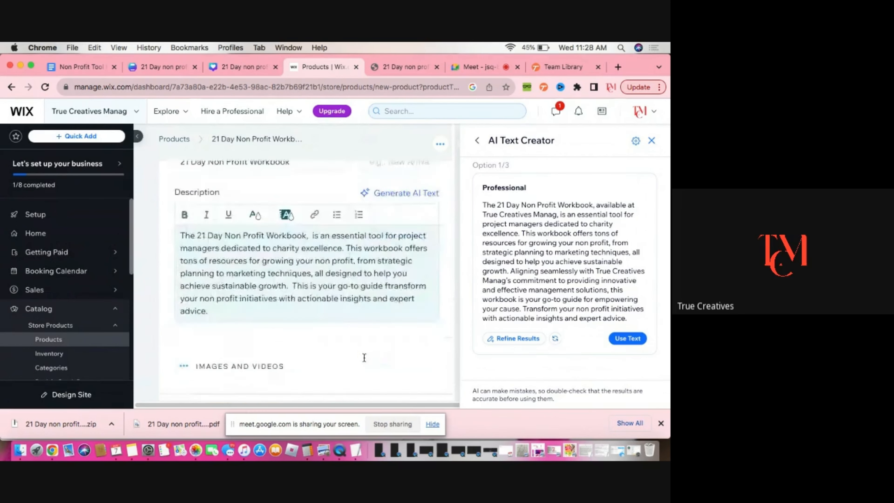
pyautogui.scroll(-3, 363, 355)
pyautogui.scroll(4, 364, 356)
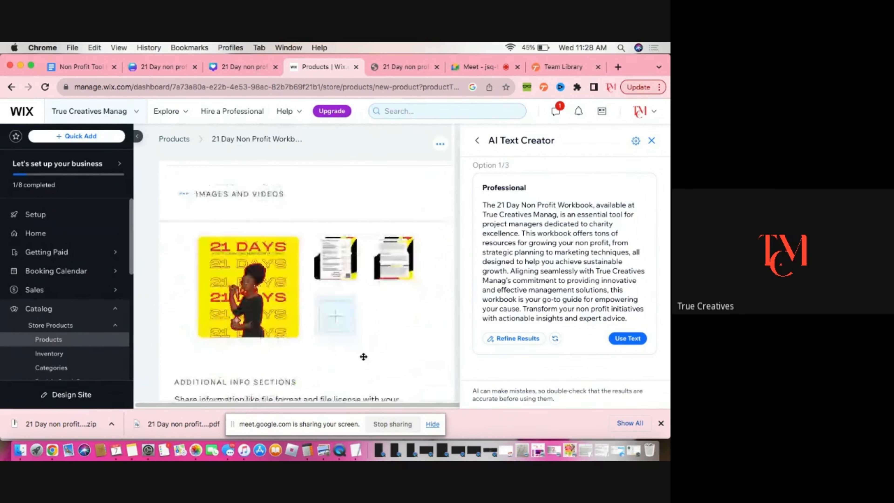
pyautogui.scroll(-1, 363, 356)
pyautogui.scroll(-2, 363, 356)
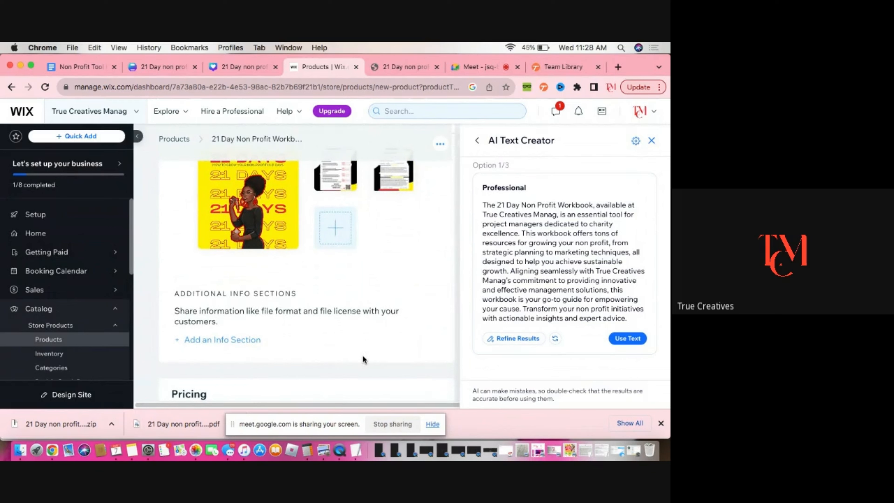
pyautogui.scroll(-1, 362, 357)
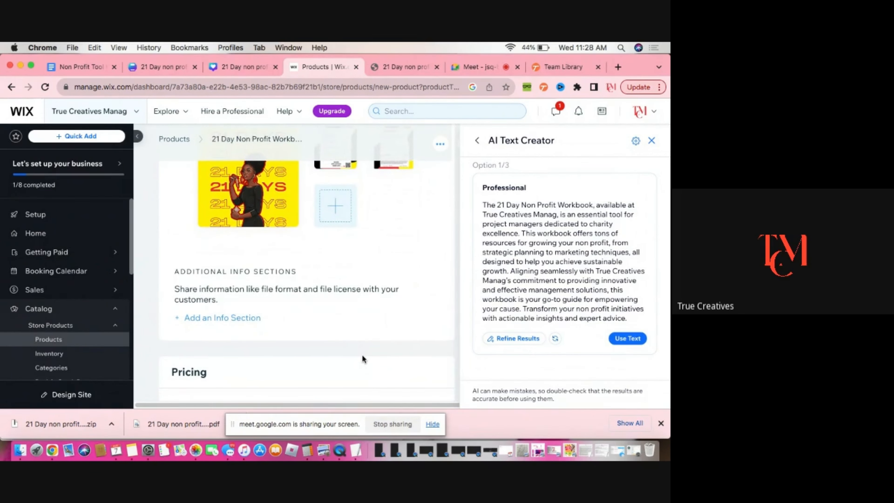
pyautogui.scroll(-1, 363, 356)
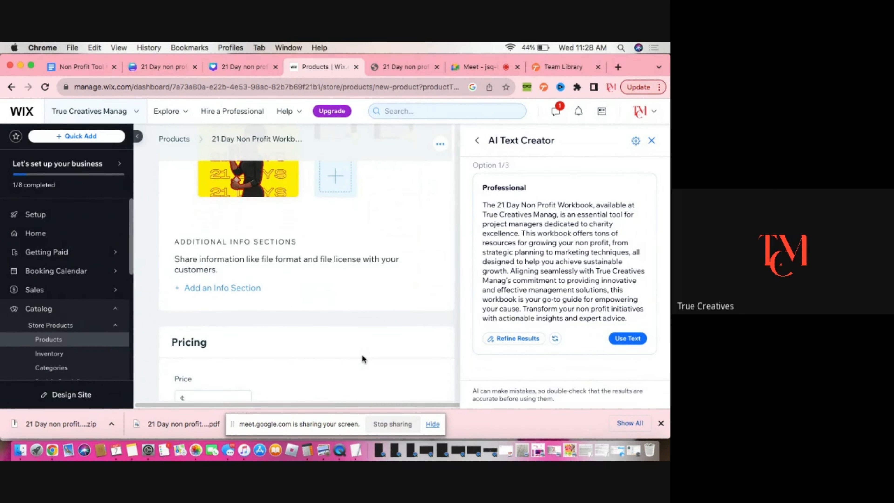
pyautogui.scroll(-2, 363, 356)
pyautogui.scroll(-1, 362, 357)
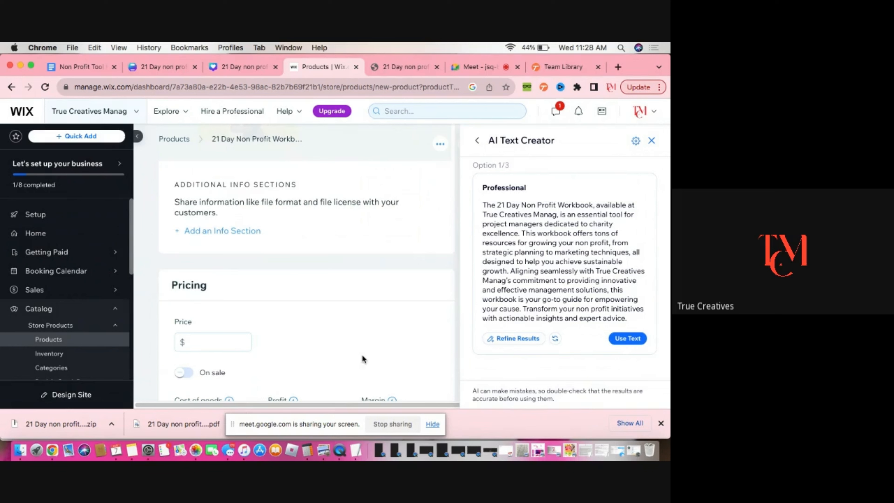
pyautogui.scroll(3, 363, 354)
pyautogui.scroll(-4, 365, 355)
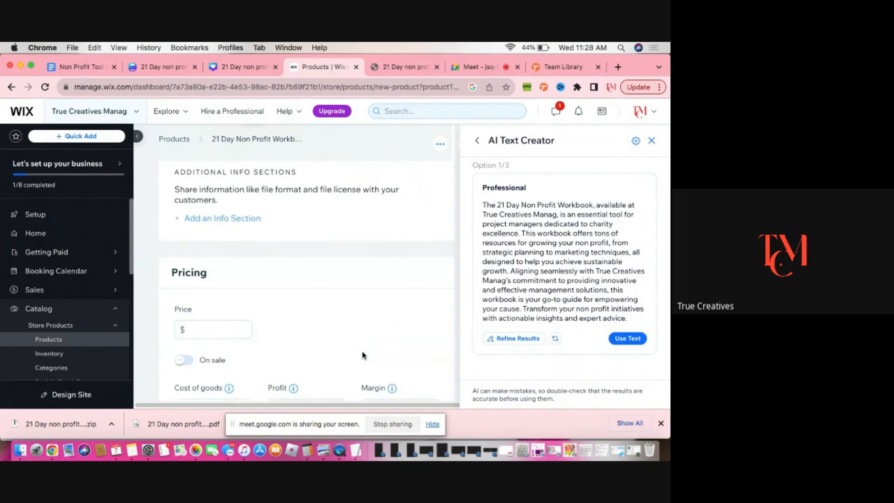
pyautogui.scroll(-1, 363, 356)
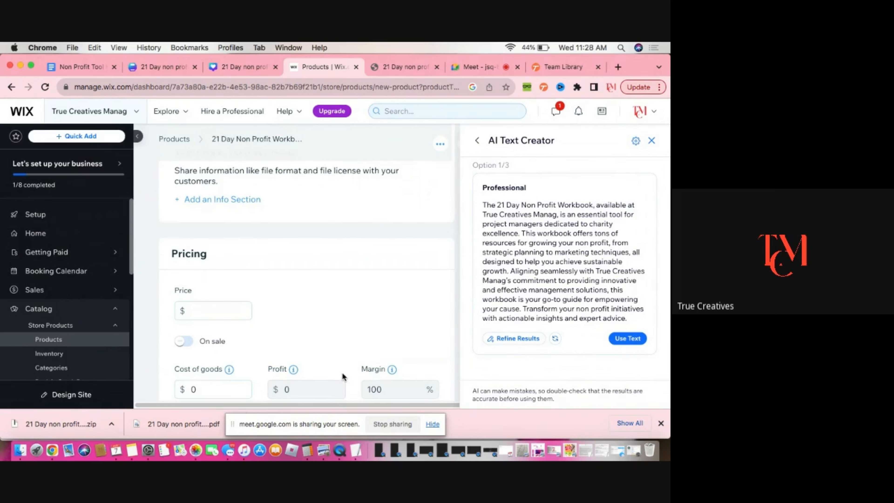
# Start adding an additional info section, then close the dialog without adding one
pyautogui.click(225, 201)
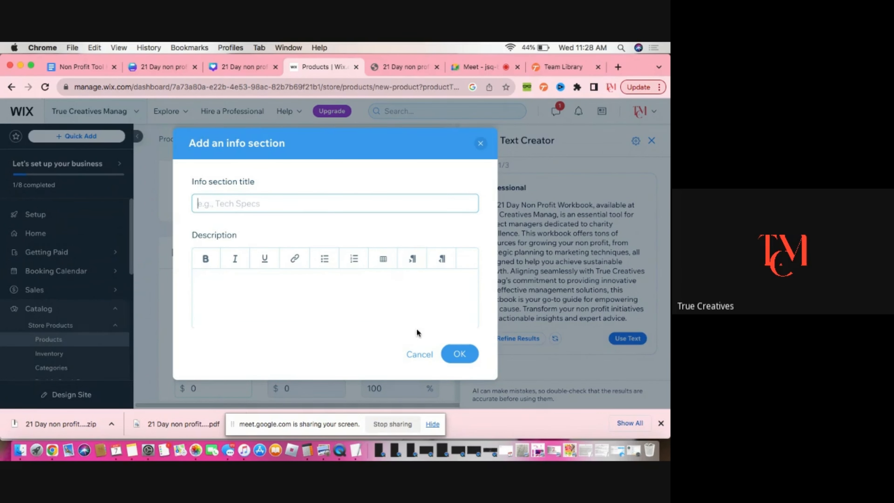
pyautogui.click(480, 144)
# Set the product's price to 0
pyautogui.scroll(-3, 254, 302)
pyautogui.click(216, 228)
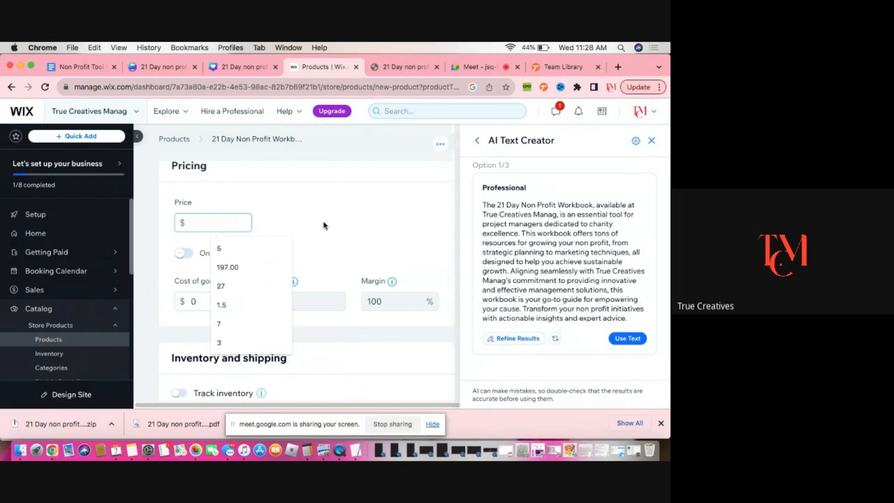
pyautogui.write('0')
pyautogui.click(313, 232)
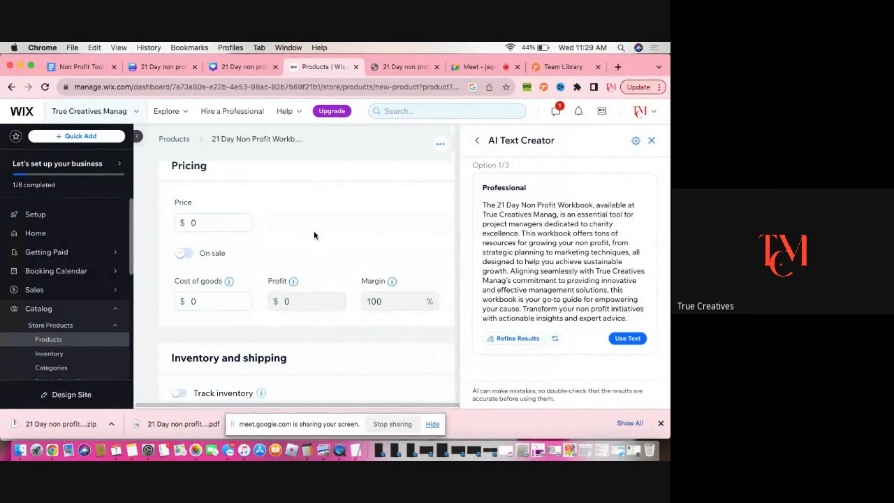
pyautogui.scroll(-1, 296, 251)
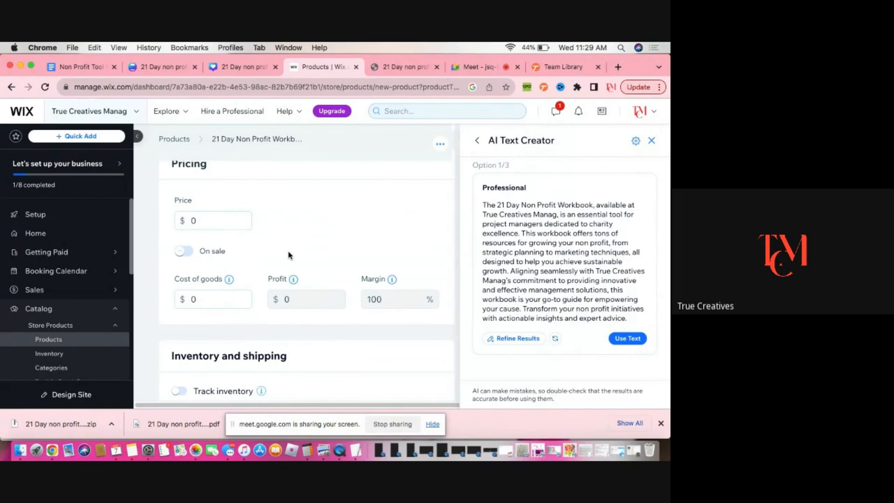
# Set the product's price to 97
pyautogui.scroll(1, 290, 252)
pyautogui.click(217, 224)
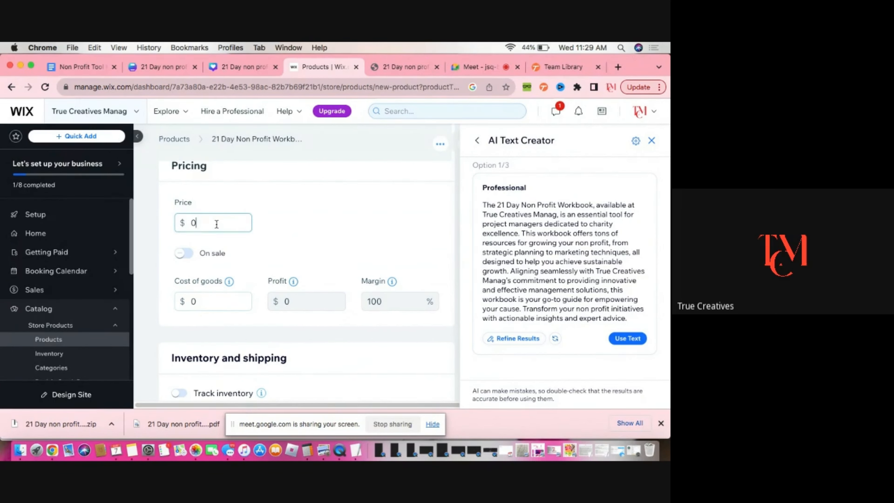
pyautogui.press('BackSpace')
pyautogui.write('97')
# Turn on the sale option, switch the discount to dollars and set the sale price to 0
pyautogui.click(183, 253)
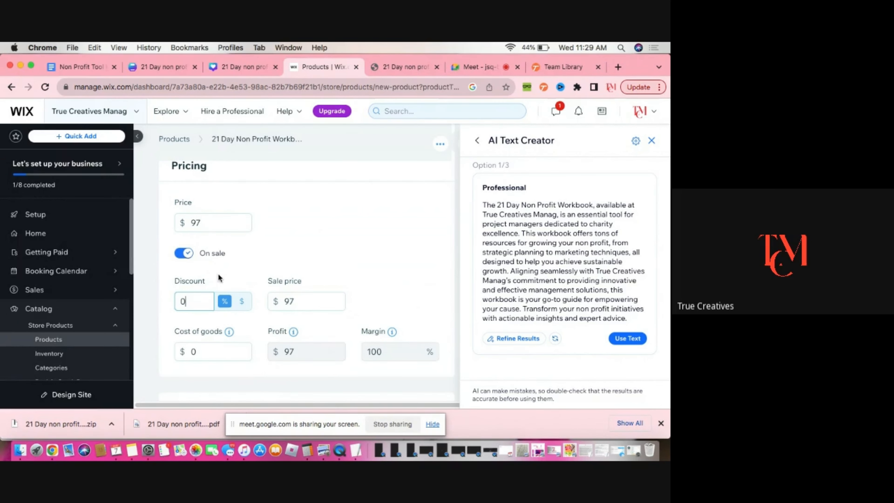
pyautogui.click(307, 303)
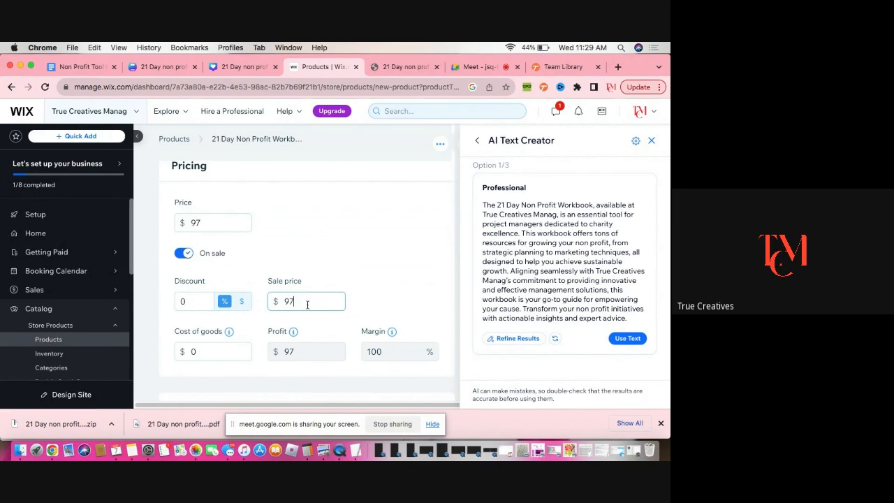
pyautogui.press('BackSpace')
pyautogui.press('BackSpace')
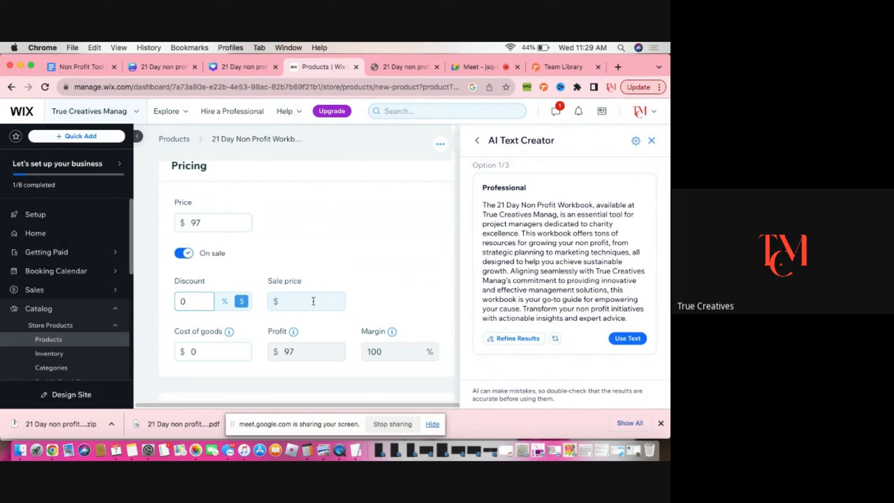
pyautogui.click(321, 261)
pyautogui.click(280, 302)
pyautogui.write('0')
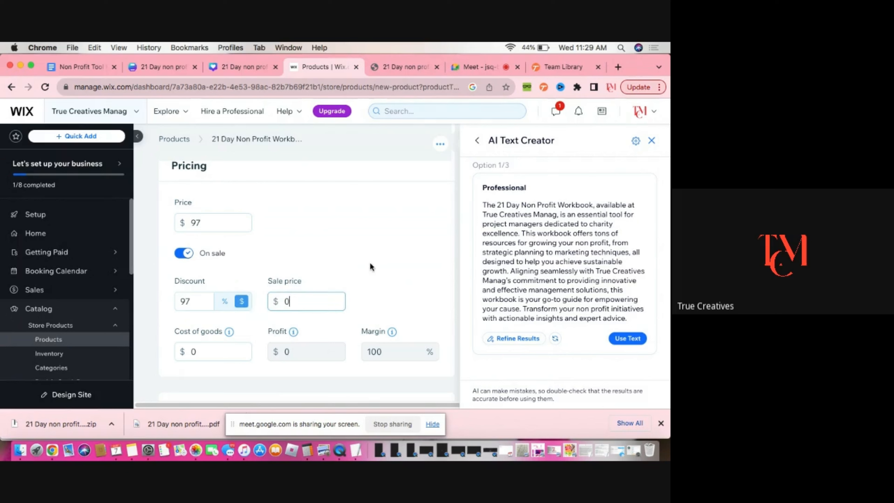
pyautogui.click(359, 306)
# Close the AI Text Creator panel
pyautogui.scroll(-4, 358, 304)
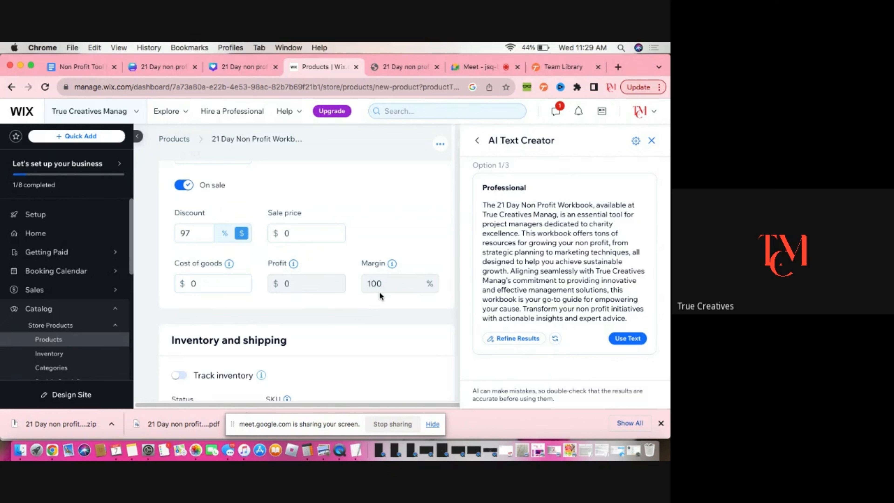
pyautogui.scroll(-3, 379, 296)
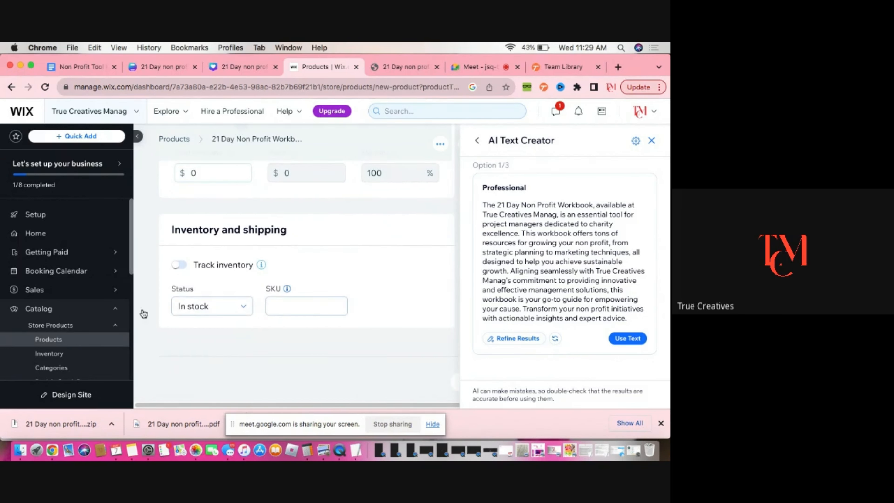
pyautogui.click(650, 140)
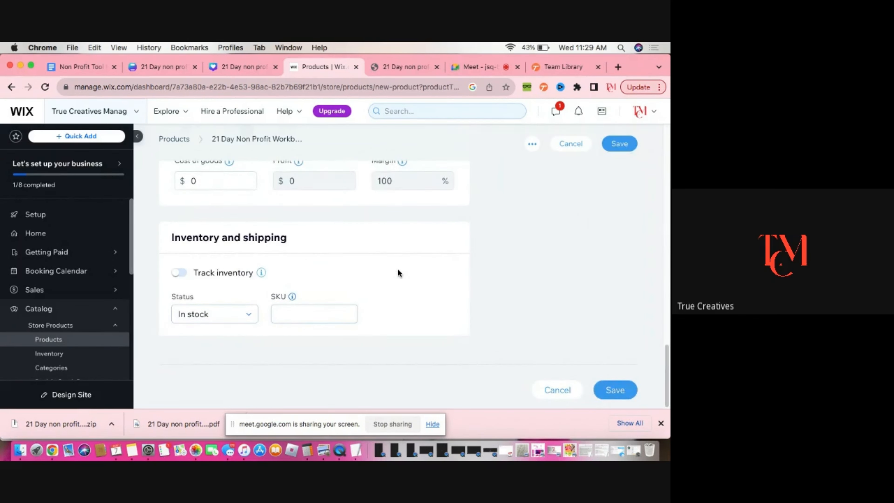
pyautogui.scroll(20, 398, 270)
pyautogui.scroll(-20, 398, 269)
pyautogui.scroll(10, 376, 327)
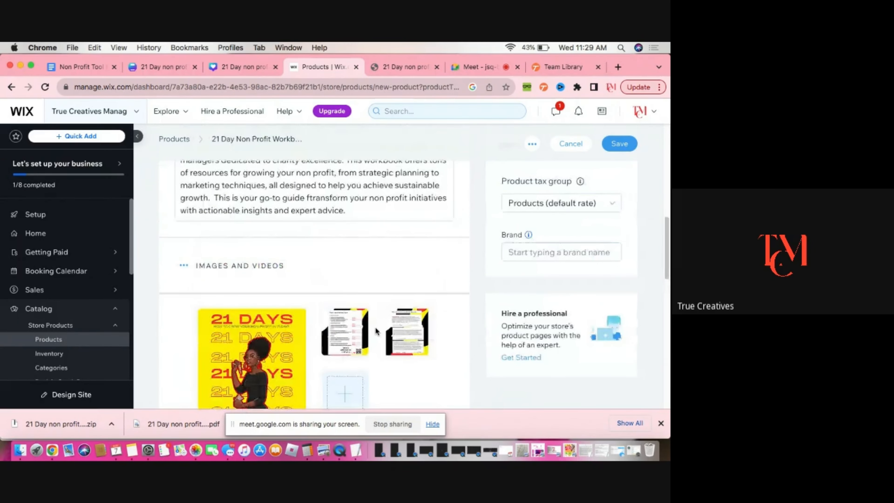
pyautogui.scroll(-10, 376, 329)
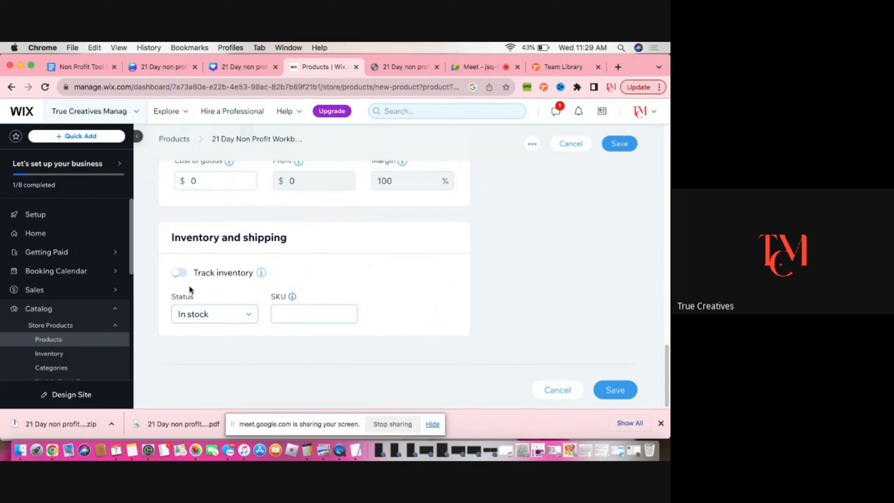
pyautogui.click(178, 276)
pyautogui.click(208, 312)
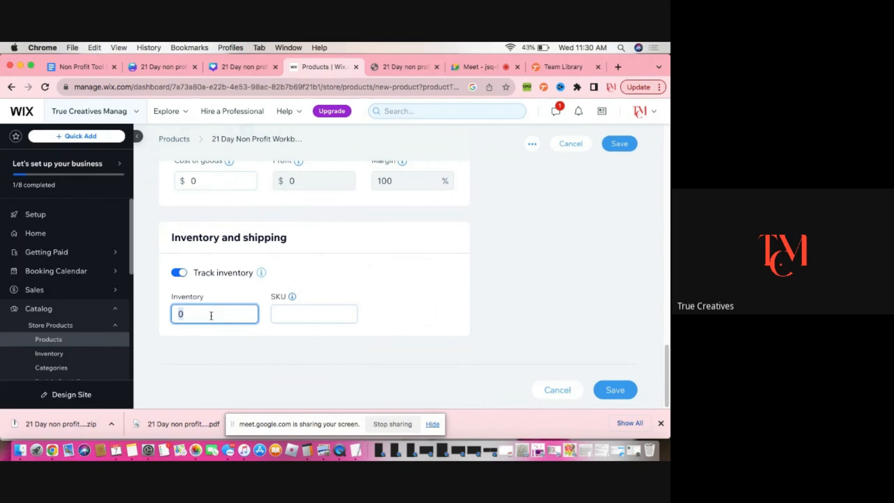
pyautogui.click(179, 276)
# Review the whole product page from the file section to inventory, then save the product
pyautogui.scroll(3, 470, 310)
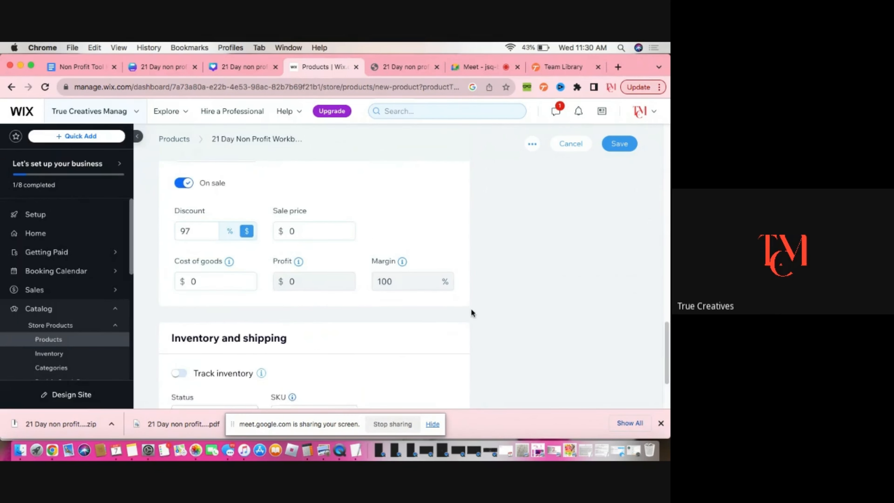
pyautogui.scroll(6, 472, 308)
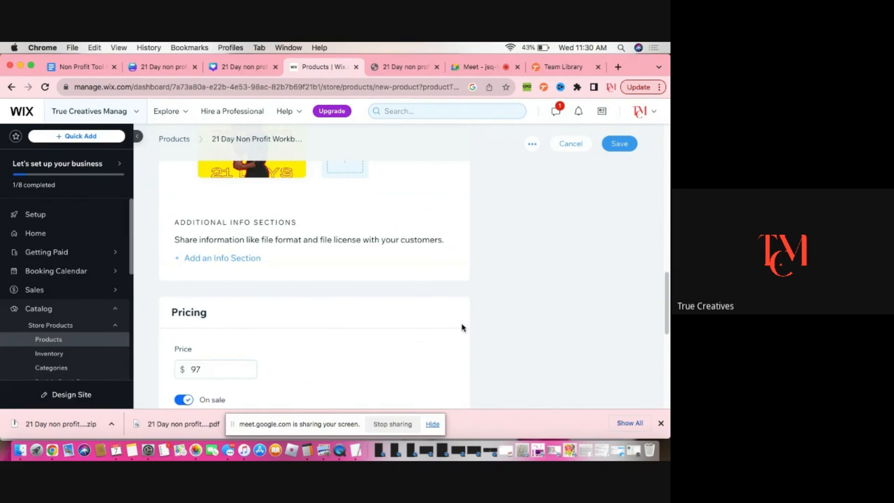
pyautogui.scroll(15, 510, 317)
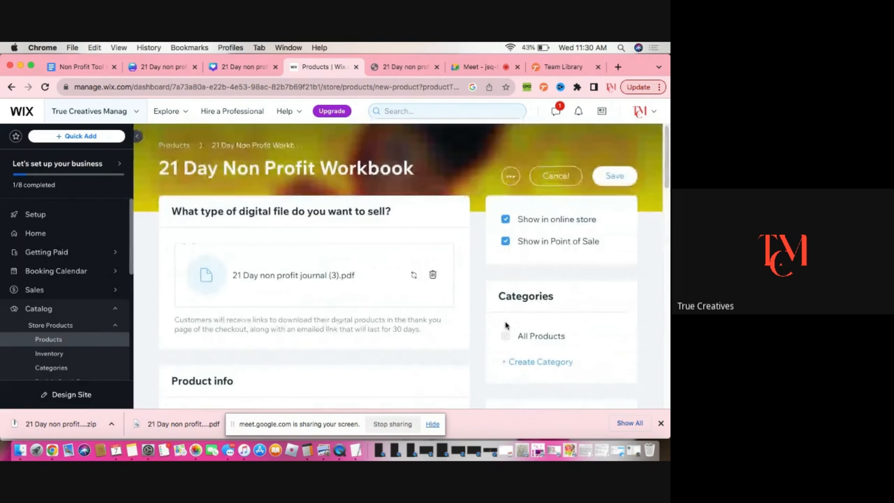
pyautogui.scroll(-5, 505, 325)
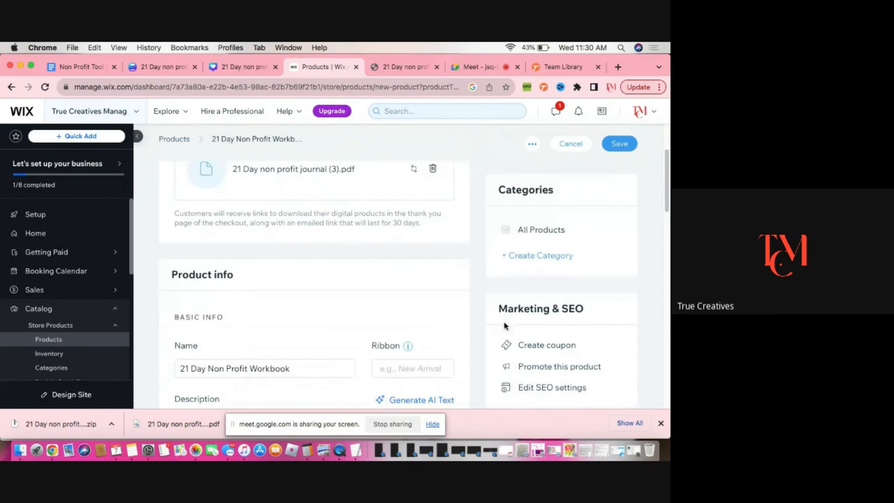
pyautogui.scroll(-3, 559, 303)
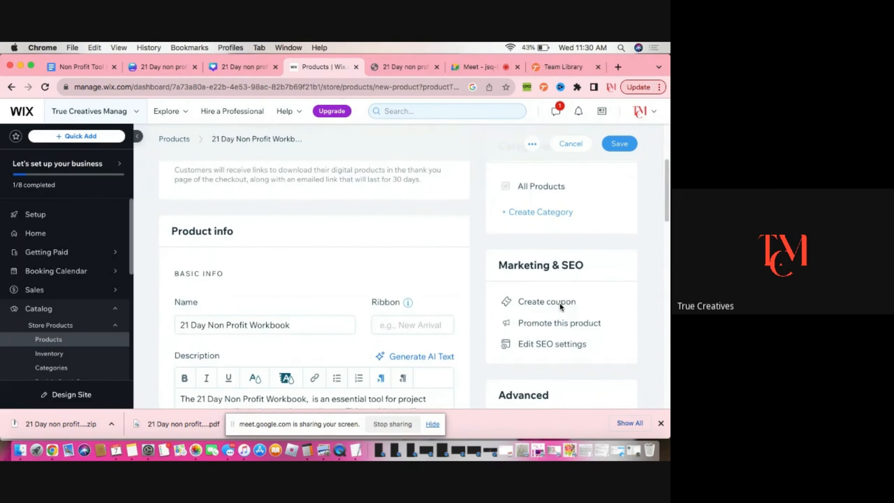
pyautogui.scroll(-3, 559, 303)
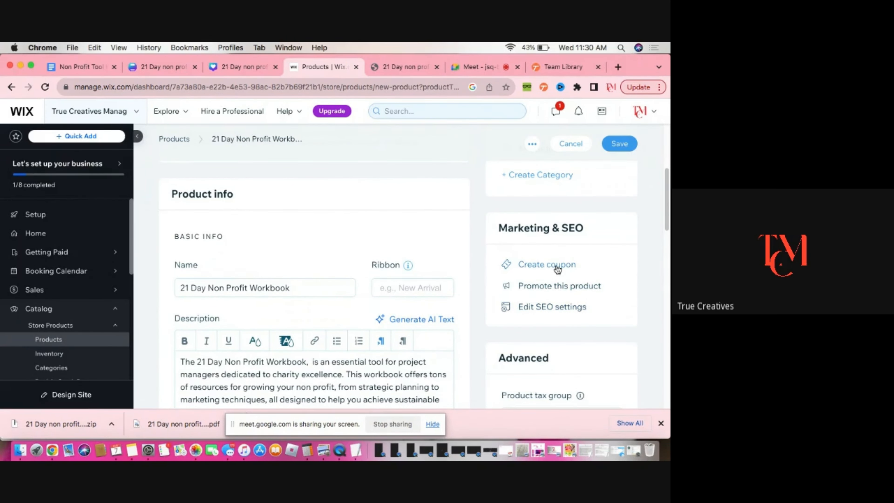
pyautogui.scroll(-2, 559, 273)
pyautogui.scroll(-4, 545, 306)
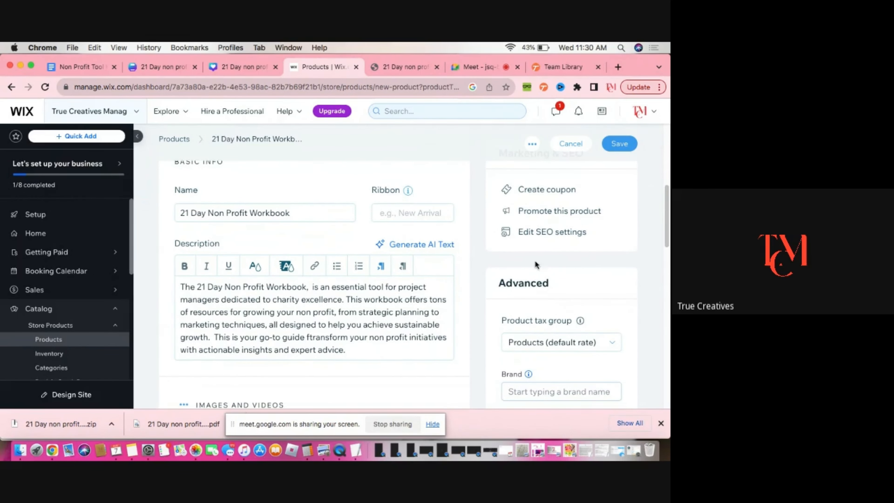
pyautogui.scroll(-7, 514, 268)
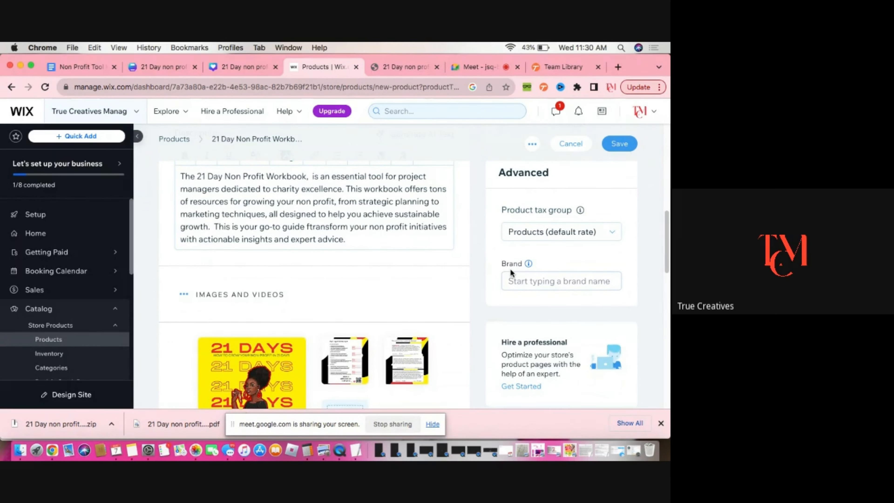
pyautogui.scroll(-20, 511, 267)
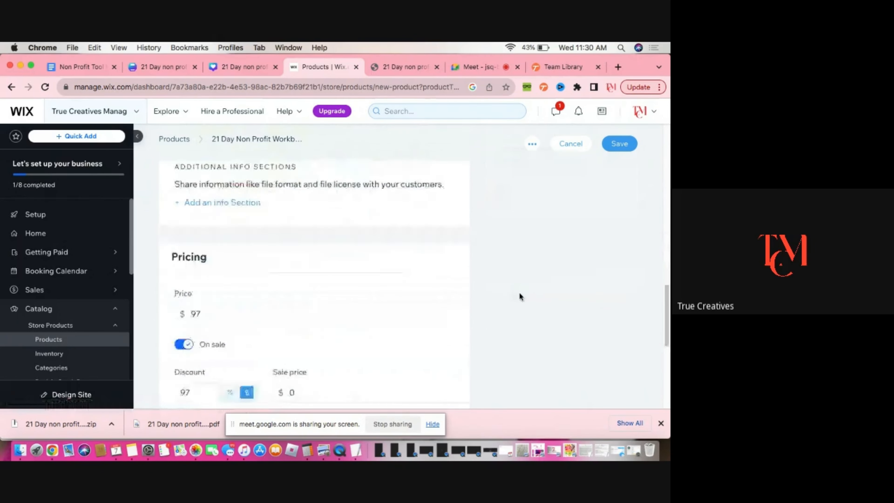
pyautogui.scroll(-10, 519, 294)
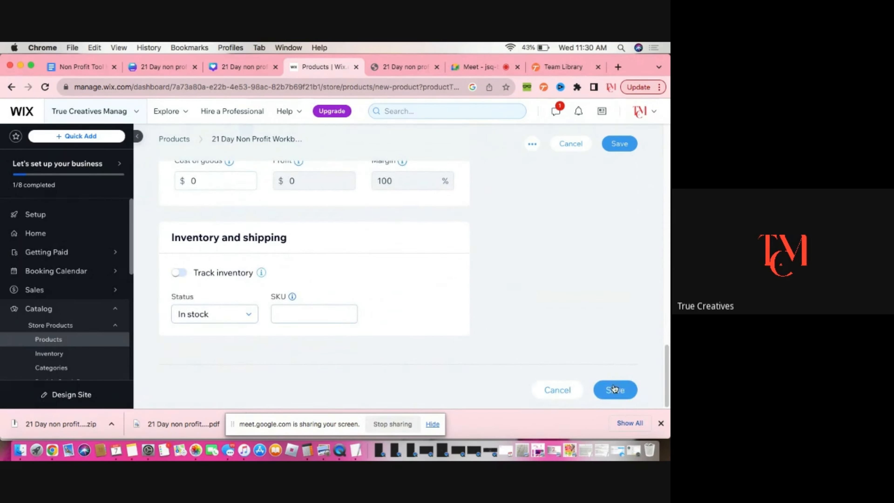
pyautogui.click(614, 389)
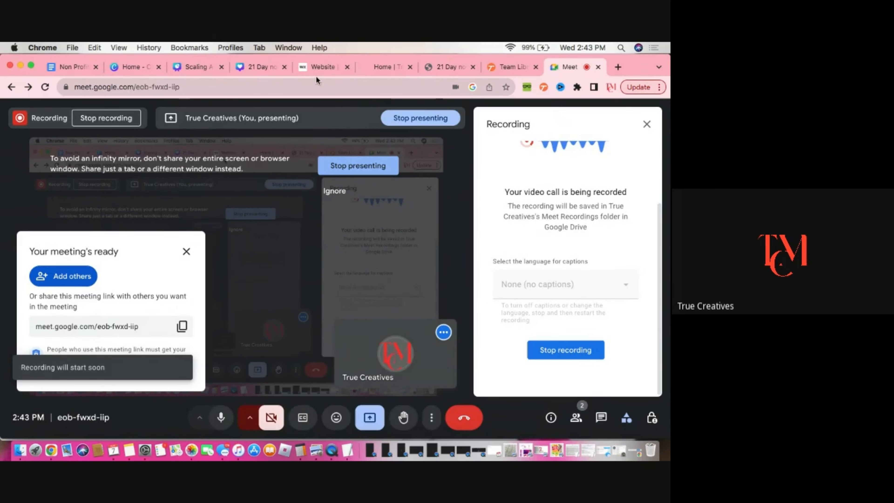
# Compare the live 500lives.shop site with the dashboard, then open the site editor from the website overview
pyautogui.click(322, 68)
pyautogui.click(375, 69)
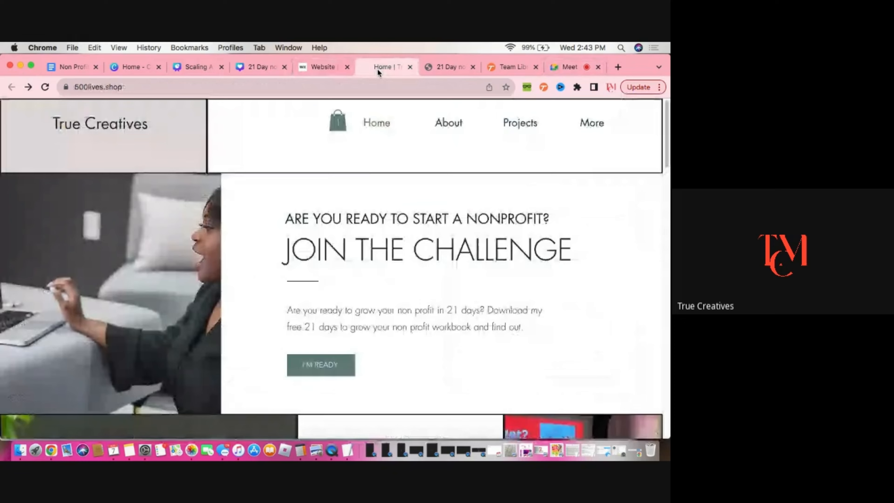
pyautogui.click(322, 66)
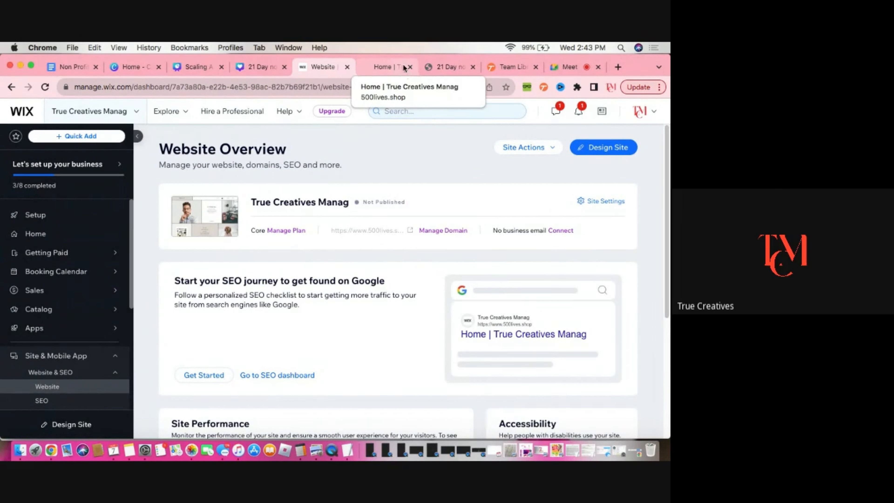
pyautogui.click(378, 67)
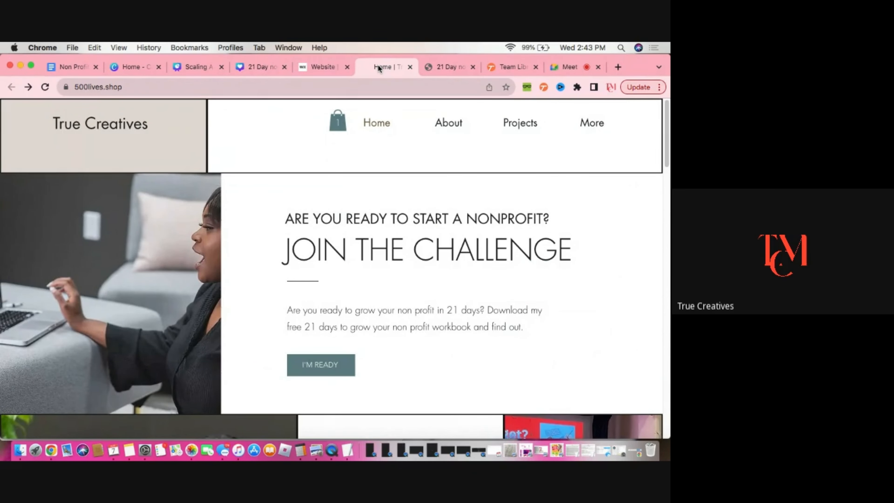
pyautogui.click(310, 66)
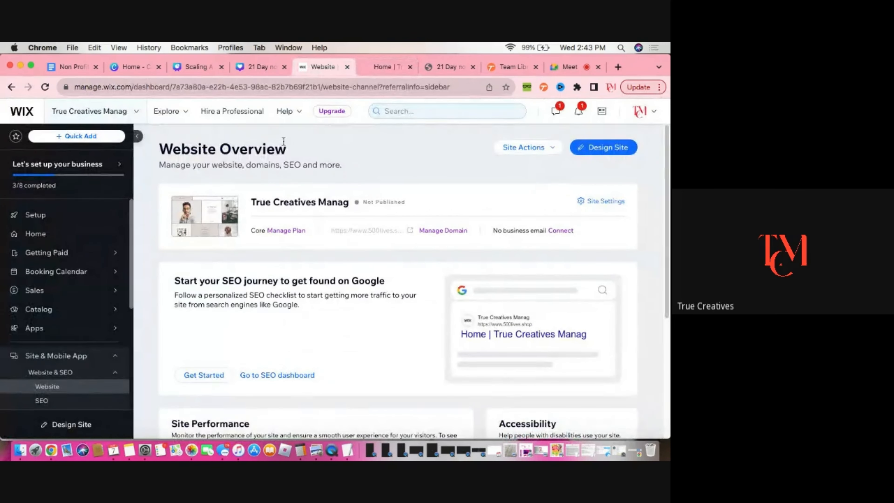
pyautogui.scroll(-3, 102, 328)
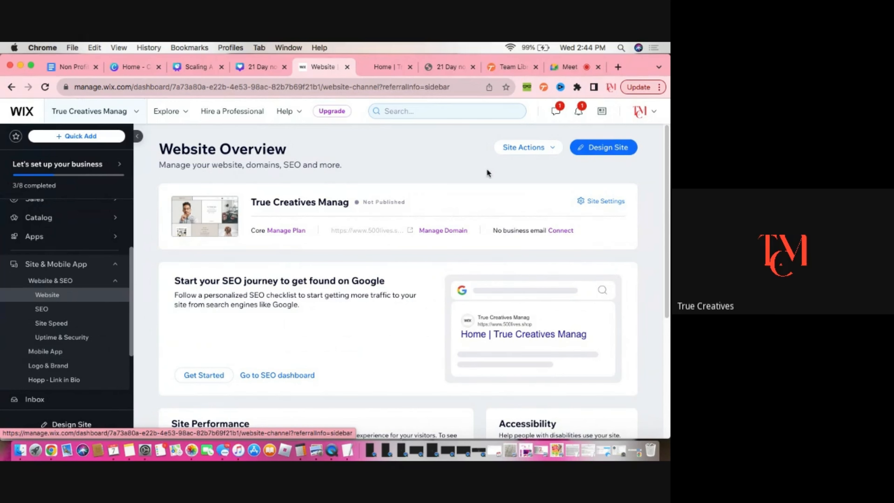
pyautogui.click(617, 151)
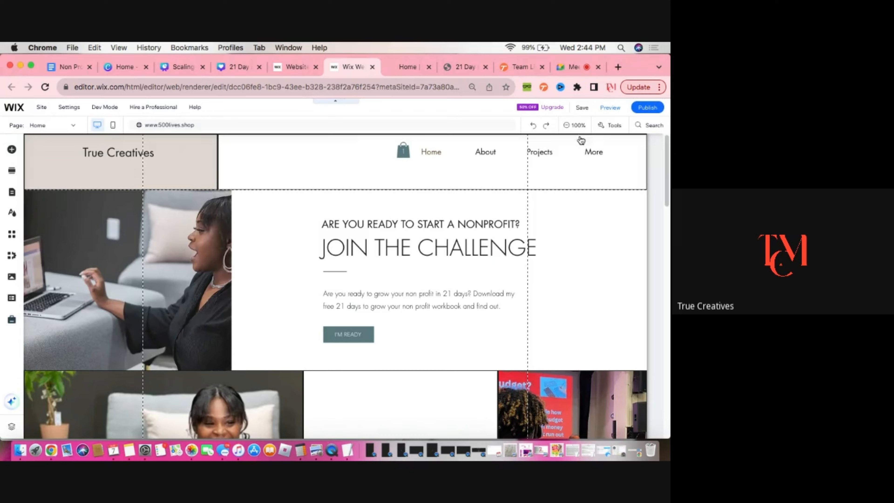
# Scroll through the home page to review the hero section and the sections beneath it
pyautogui.scroll(-10, 547, 298)
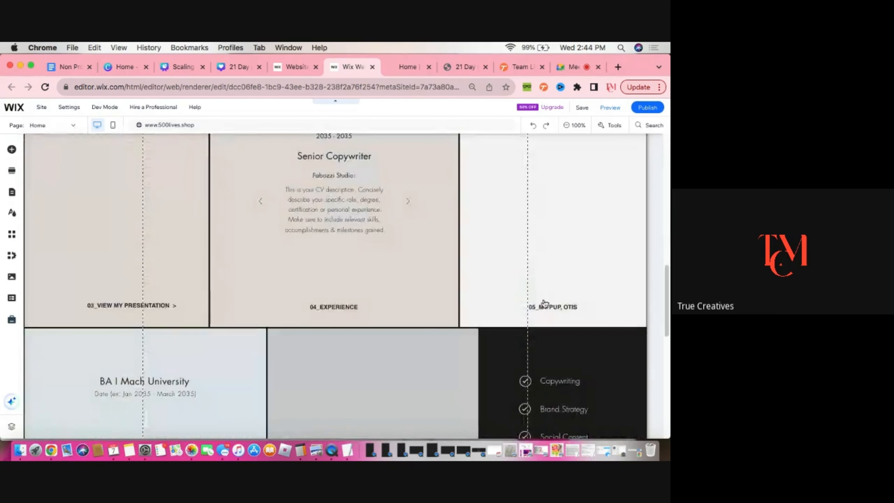
pyautogui.scroll(10, 549, 303)
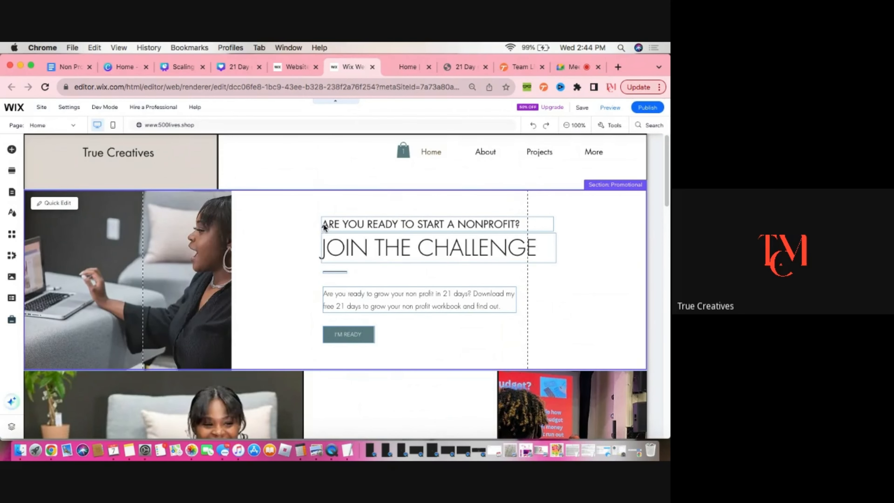
pyautogui.scroll(-2, 339, 257)
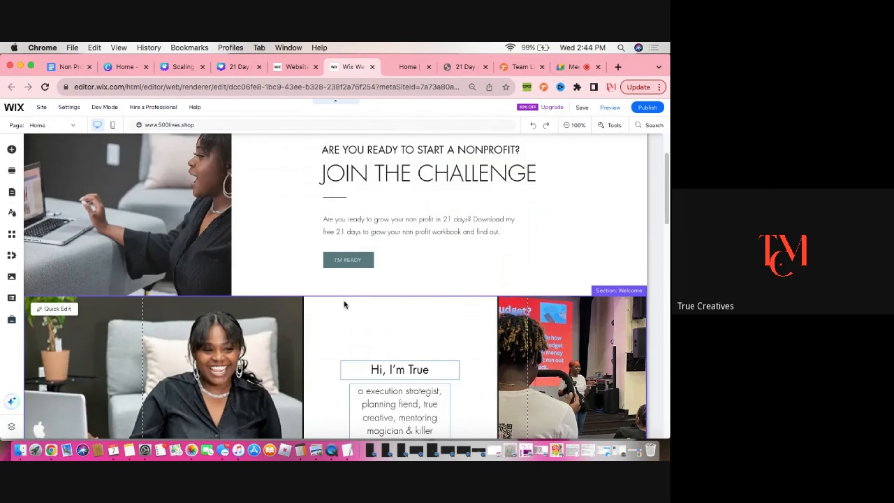
pyautogui.scroll(2, 345, 304)
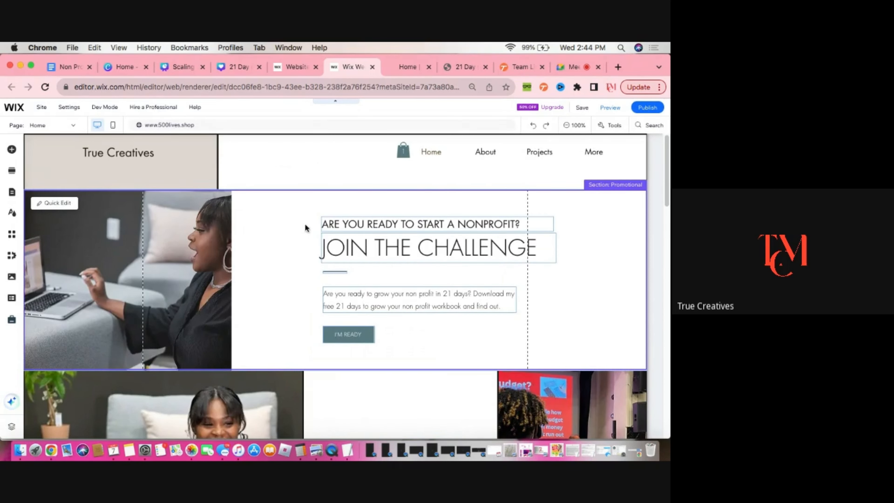
# Add a Holiday Sale promotion section below the Join the Challenge hero section
pyautogui.click(12, 151)
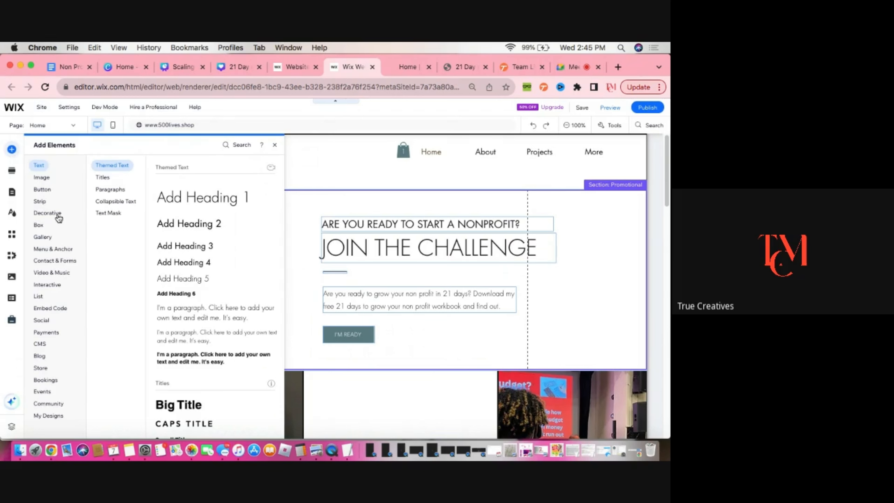
pyautogui.click(12, 172)
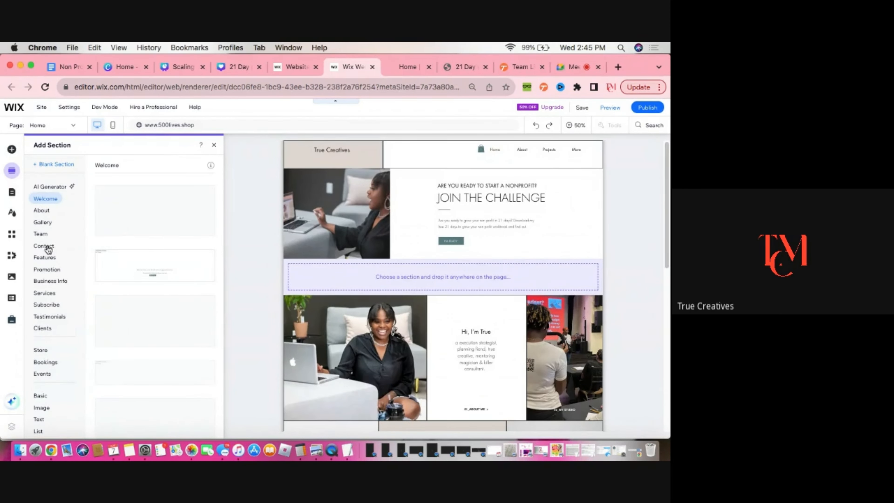
pyautogui.scroll(-2, 44, 247)
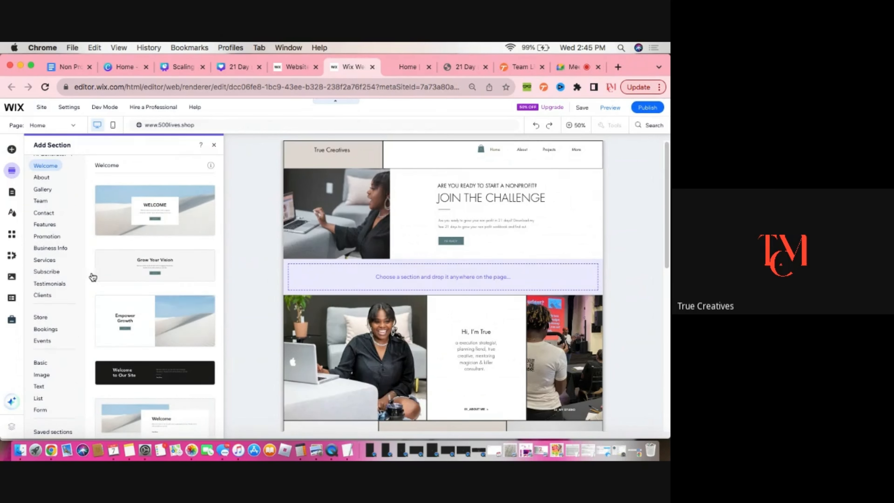
pyautogui.click(51, 240)
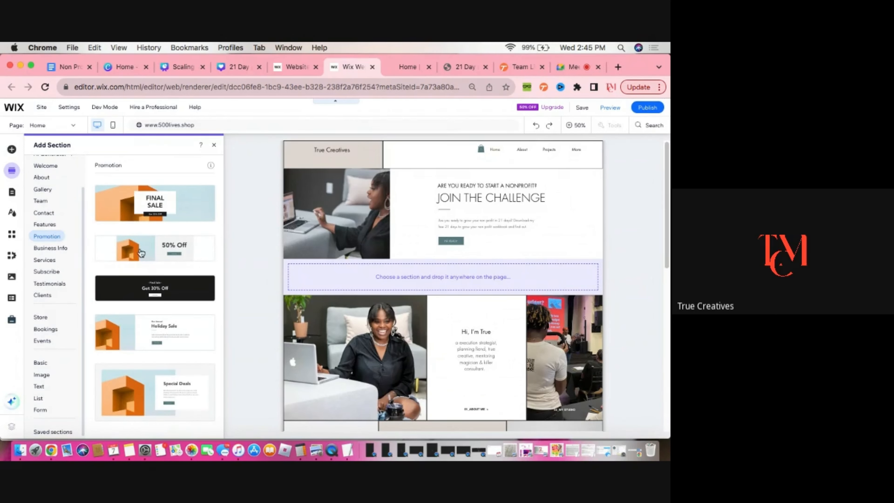
pyautogui.scroll(-1, 142, 255)
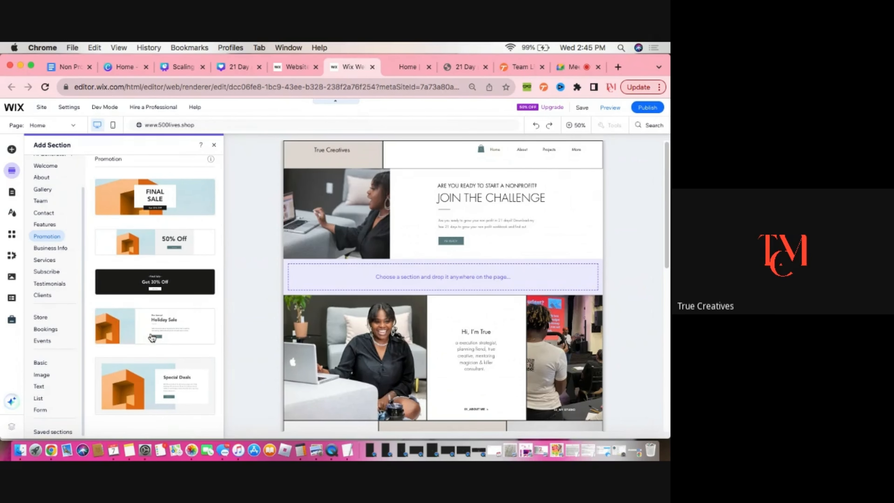
pyautogui.moveTo(152, 337); pyautogui.dragTo(382, 283)
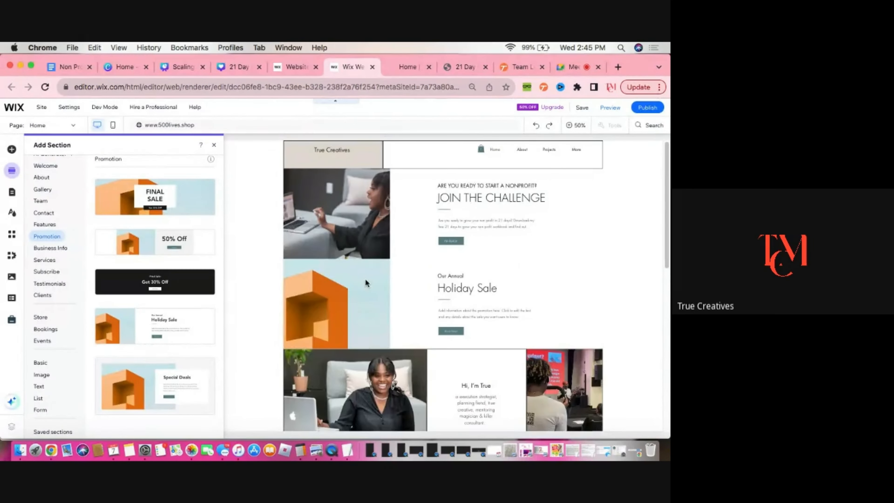
pyautogui.click(301, 306)
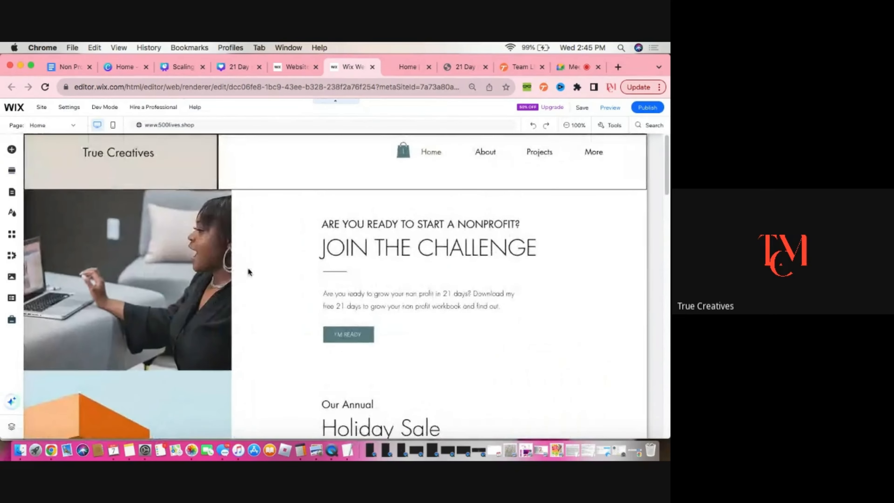
# Undo the added Holiday Sale promotion section
pyautogui.scroll(-5, 364, 288)
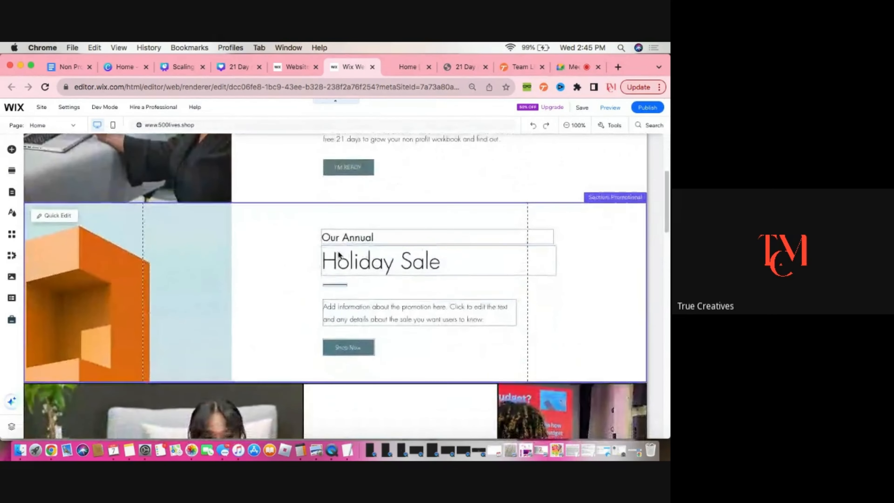
pyautogui.click(533, 125)
pyautogui.scroll(5, 526, 191)
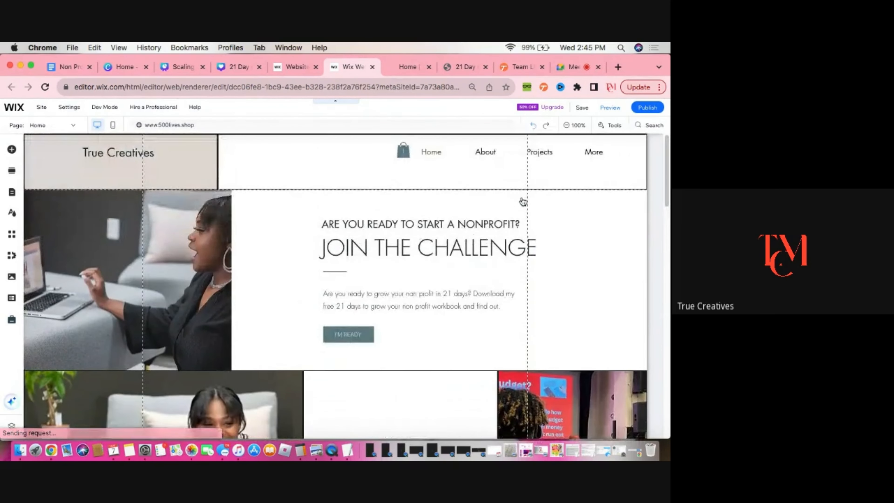
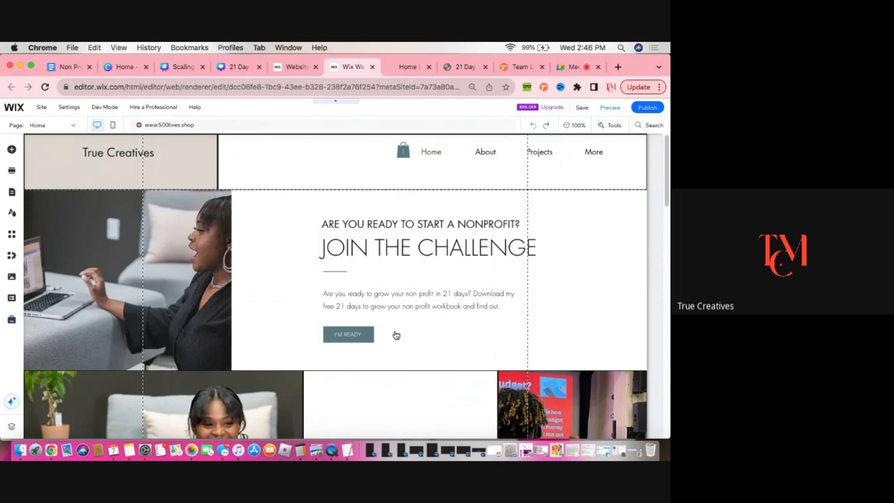
# Link the I'M READY button to the Product Page item 21 Day Non Profit Workbook
pyautogui.click(333, 333)
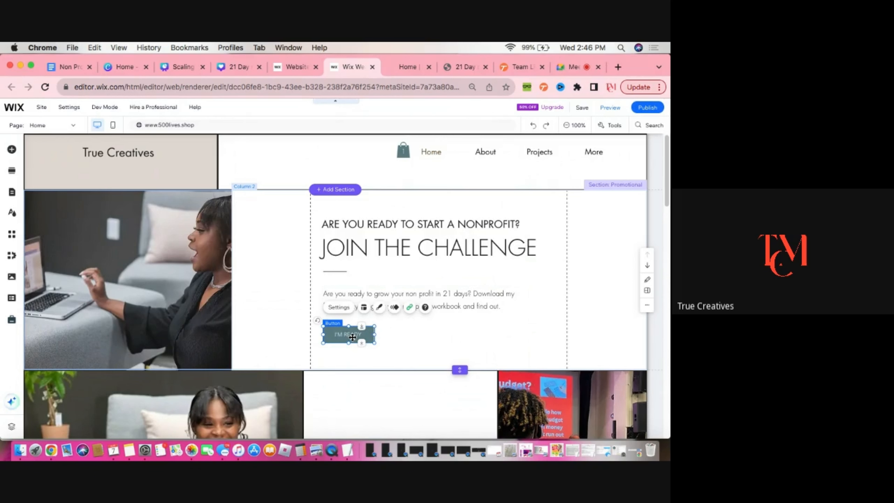
pyautogui.click(338, 307)
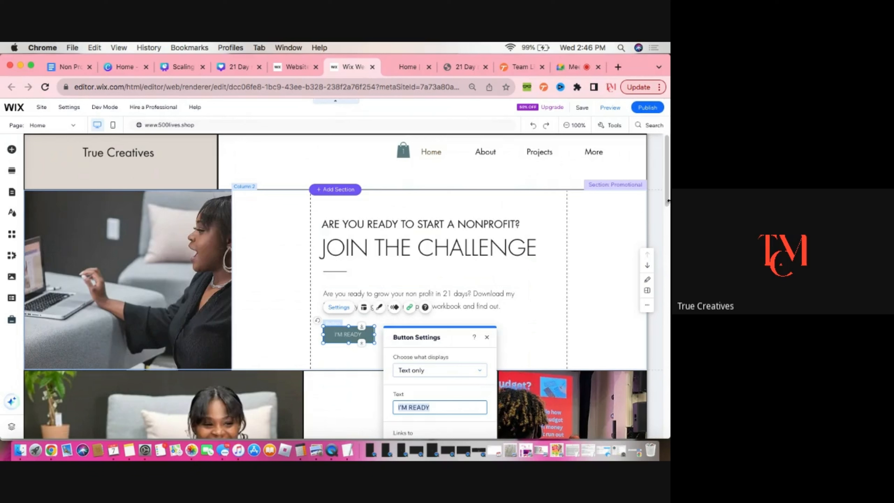
pyautogui.scroll(-5, 667, 204)
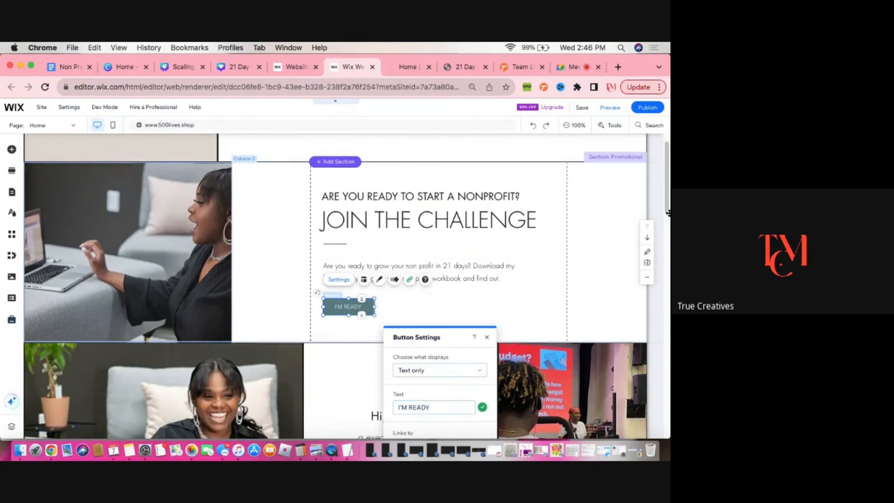
pyautogui.moveTo(453, 337); pyautogui.dragTo(467, 256)
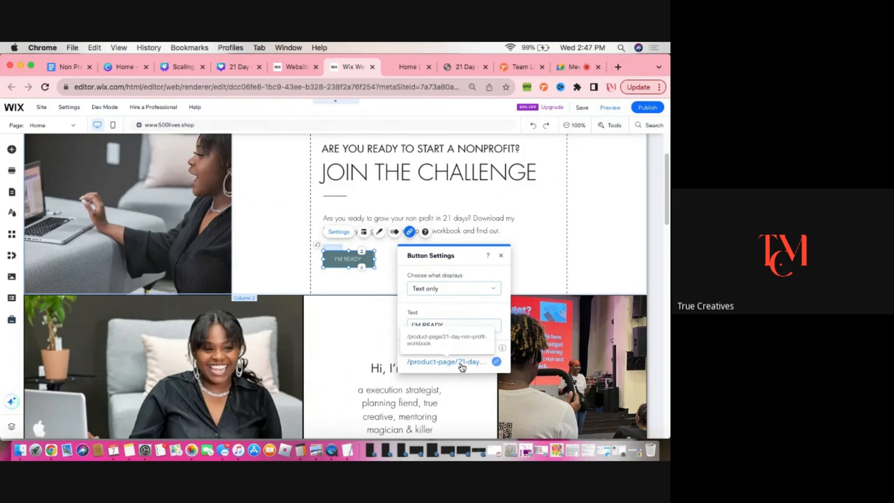
pyautogui.click(452, 365)
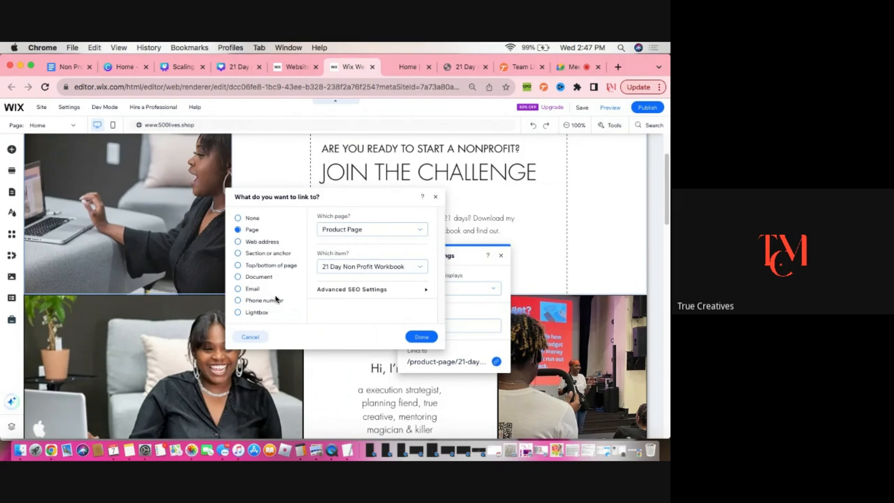
pyautogui.click(424, 232)
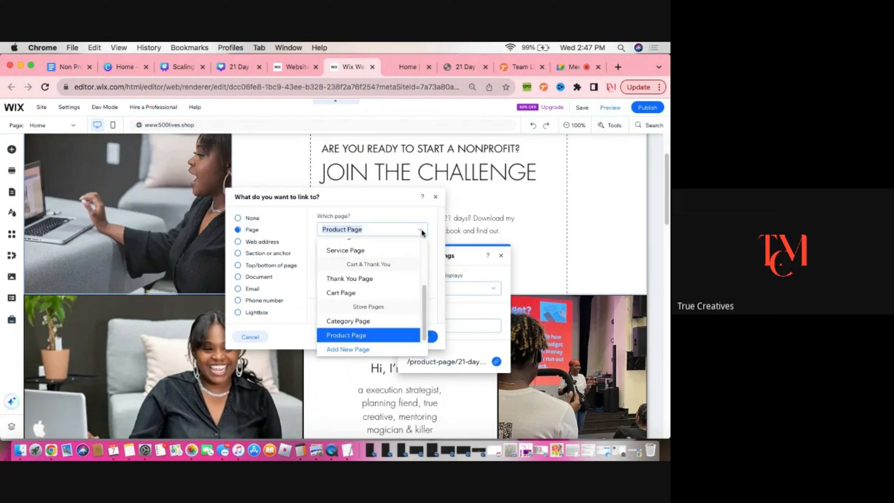
pyautogui.click(376, 339)
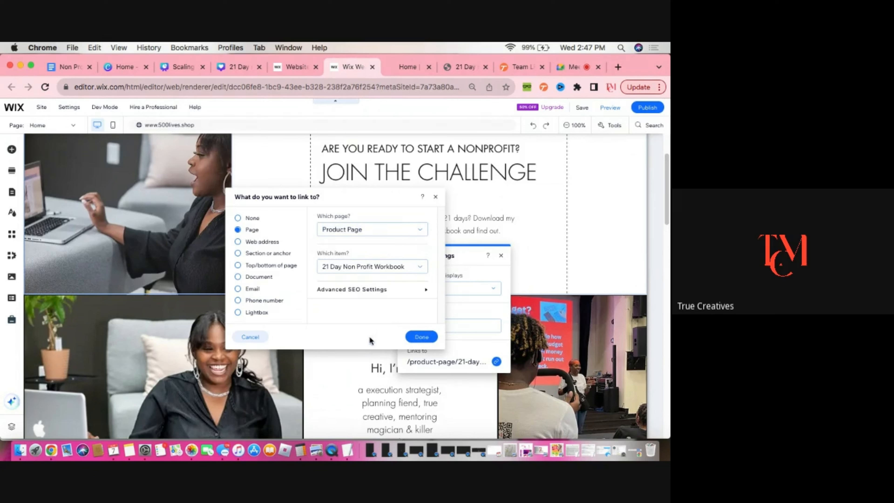
pyautogui.click(421, 268)
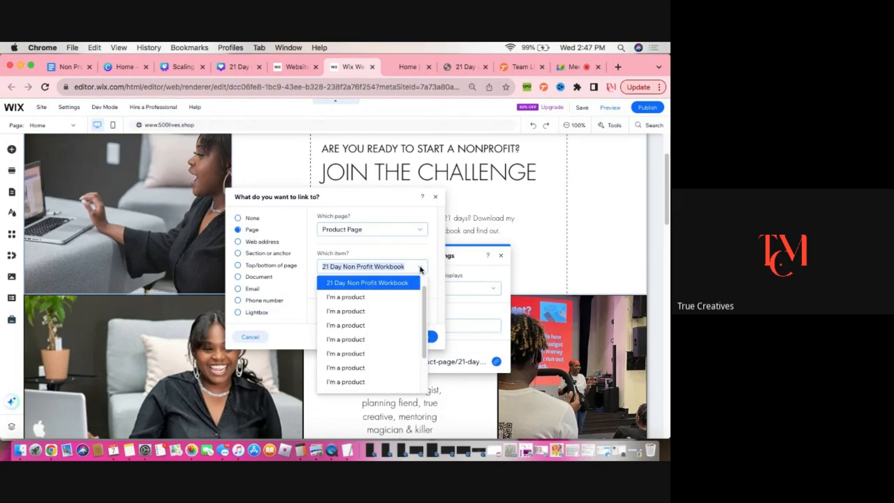
pyautogui.click(386, 288)
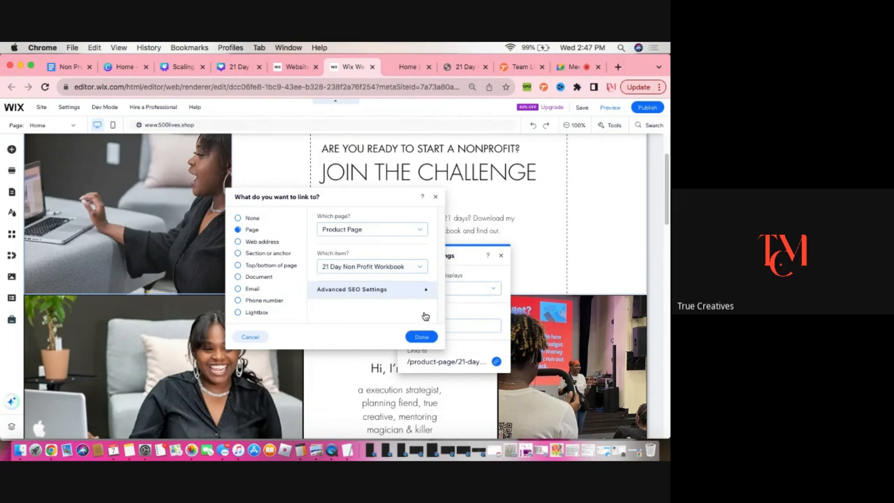
pyautogui.click(422, 337)
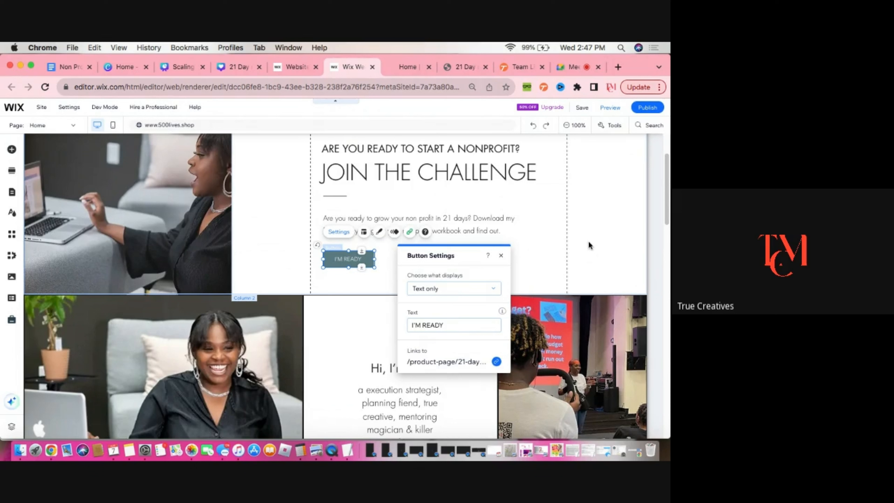
pyautogui.click(501, 255)
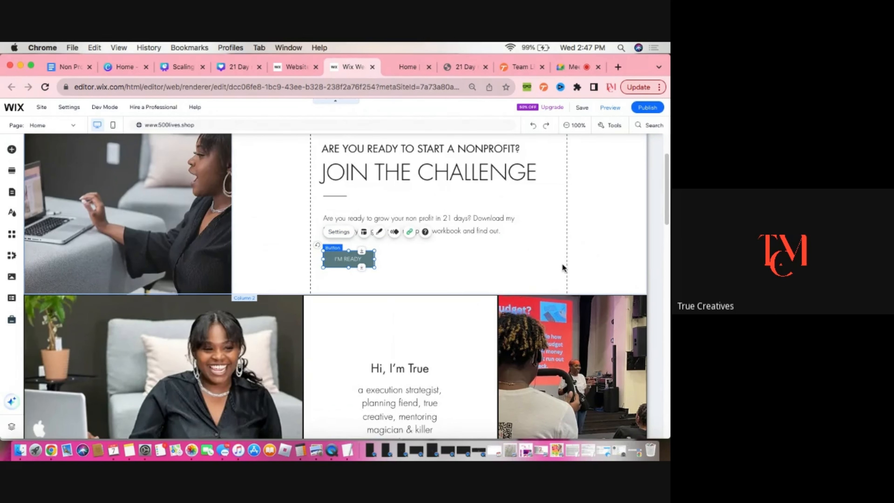
# Open the live site and follow the I'M READY button to review the workbook's product page
pyautogui.scroll(1, 566, 228)
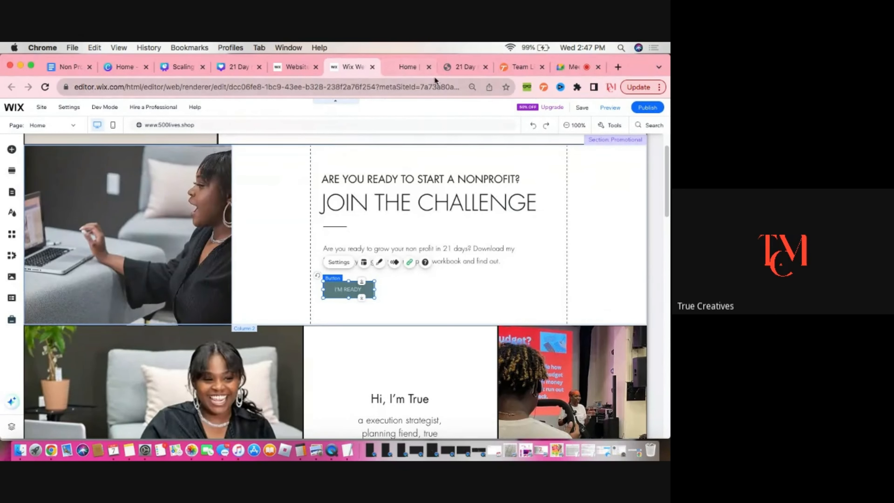
pyautogui.click(416, 68)
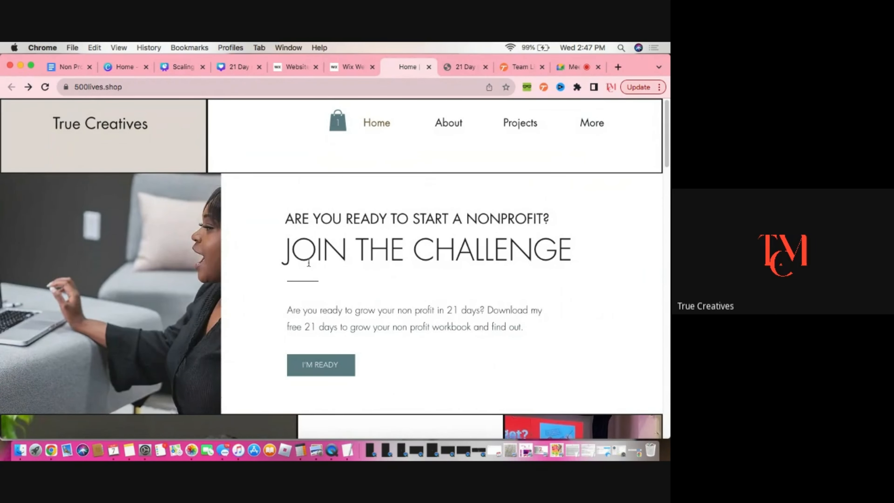
pyautogui.scroll(-1, 309, 263)
pyautogui.scroll(1, 309, 263)
pyautogui.click(319, 370)
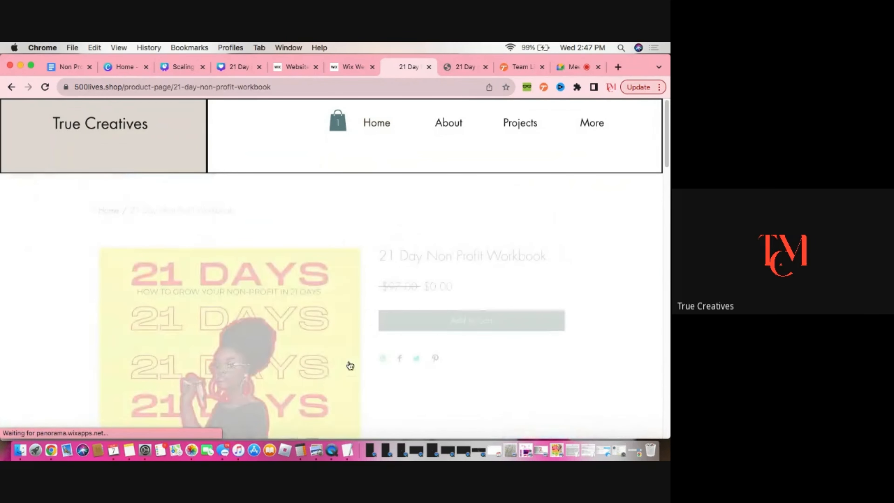
pyautogui.scroll(-5, 356, 369)
pyautogui.scroll(3, 356, 368)
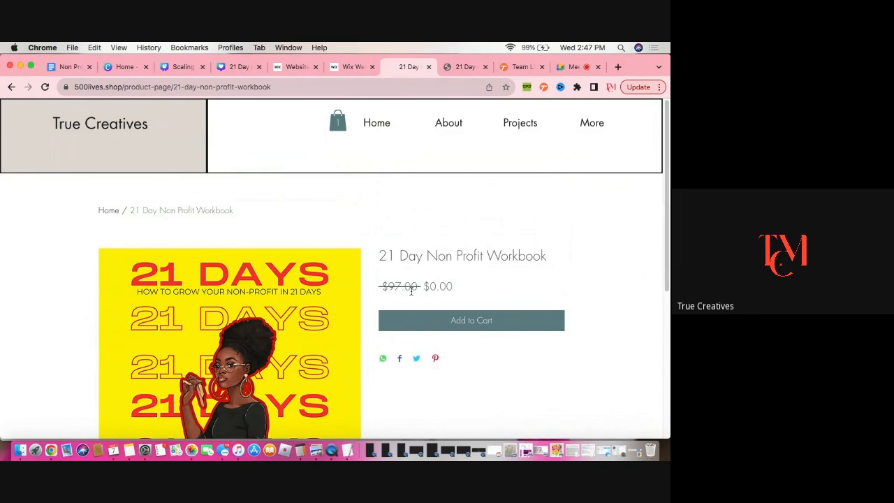
pyautogui.scroll(-10, 464, 301)
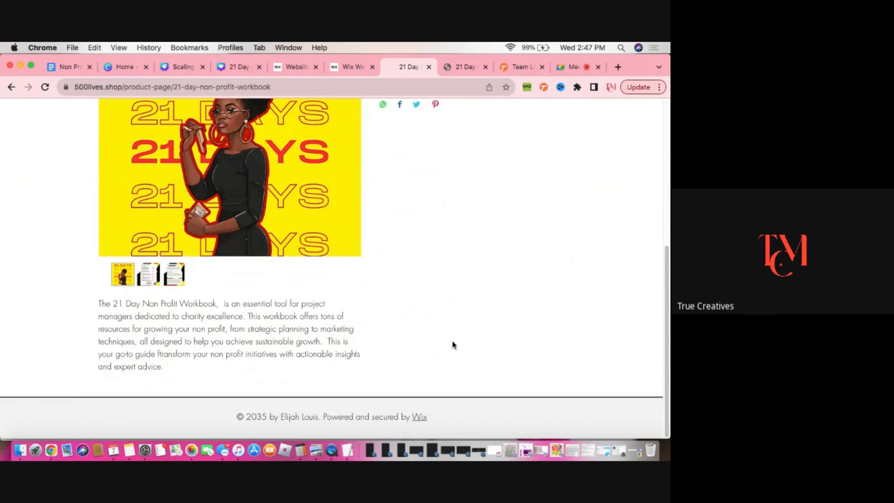
pyautogui.scroll(7, 452, 344)
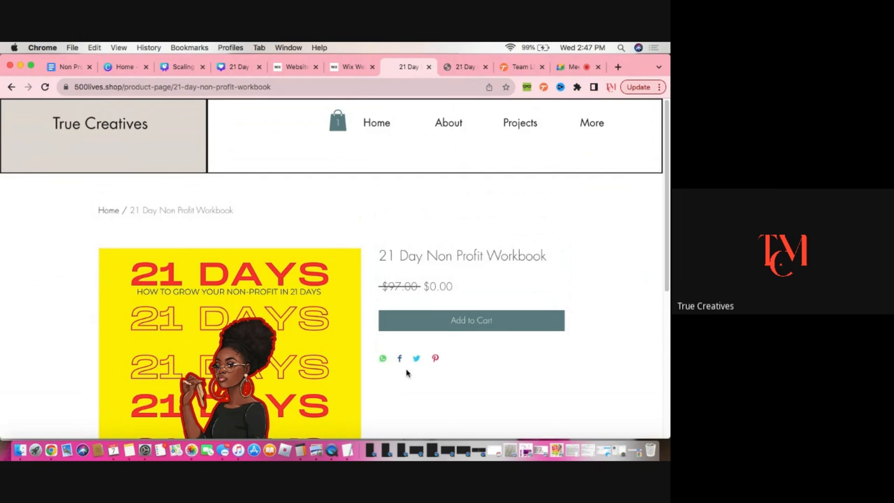
# Add the 21 Day Non Profit Workbook to the cart, view the cart and proceed to checkout
pyautogui.click(492, 325)
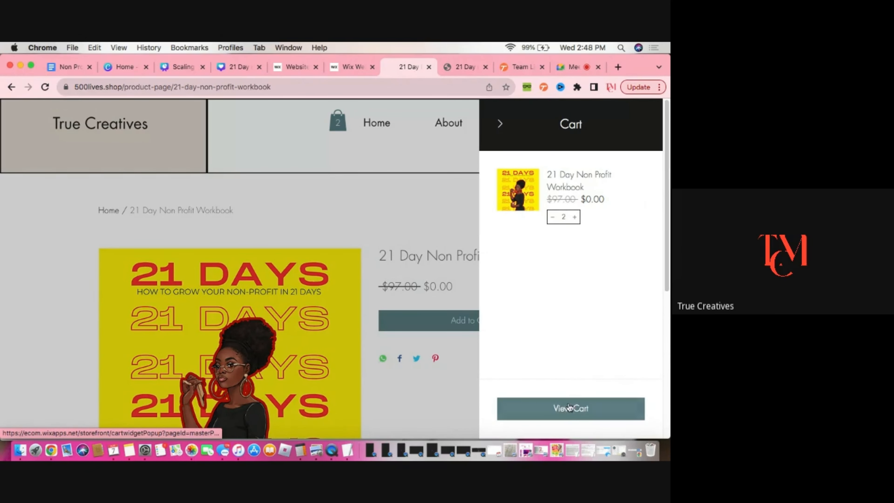
pyautogui.click(569, 407)
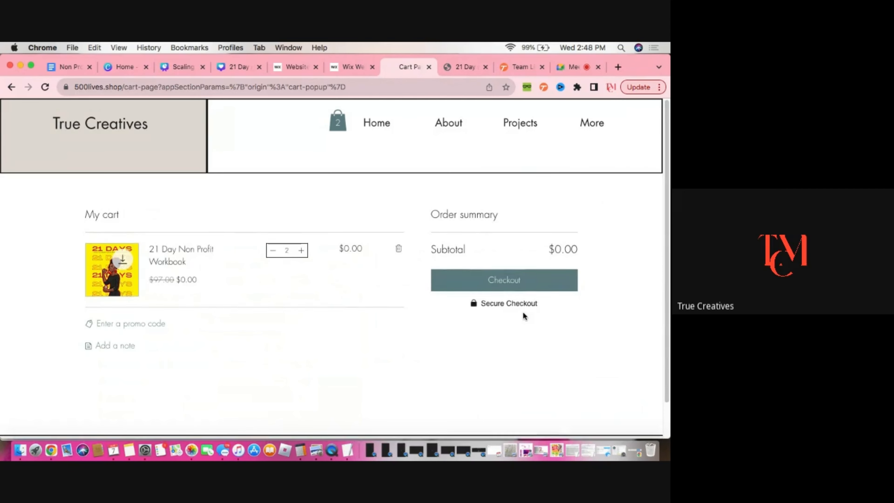
pyautogui.click(532, 279)
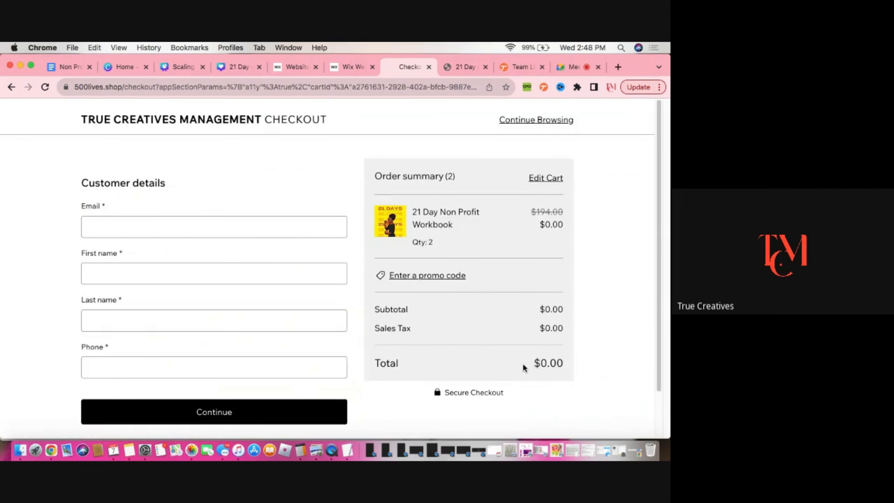
# Fill in the customer's e-mail address, first name and last name in the checkout form
pyautogui.scroll(-3, 524, 367)
pyautogui.scroll(3, 523, 366)
pyautogui.click(246, 226)
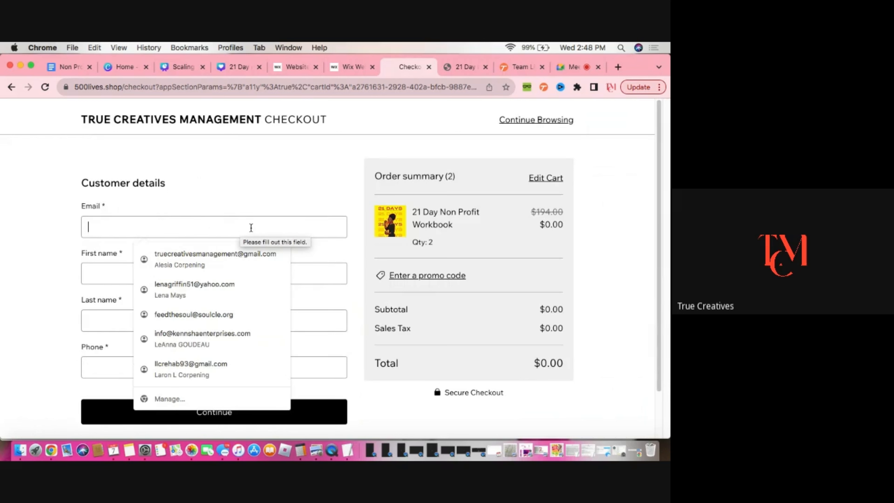
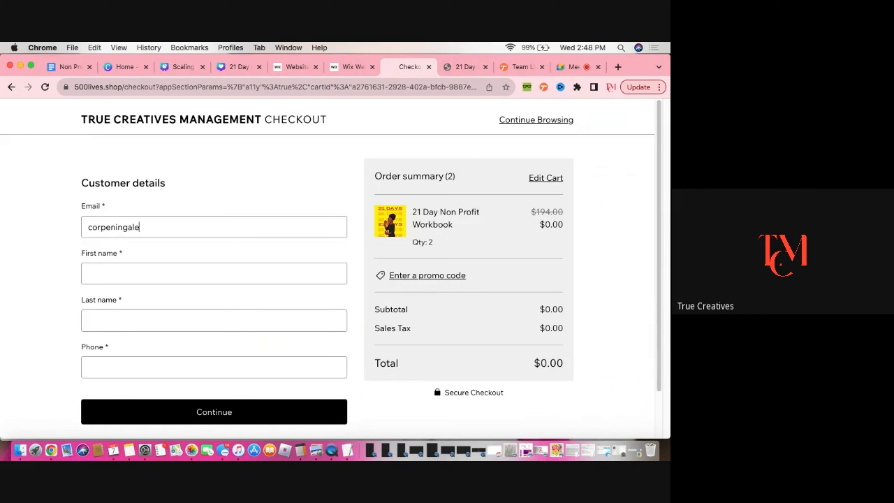
pyautogui.click(258, 280)
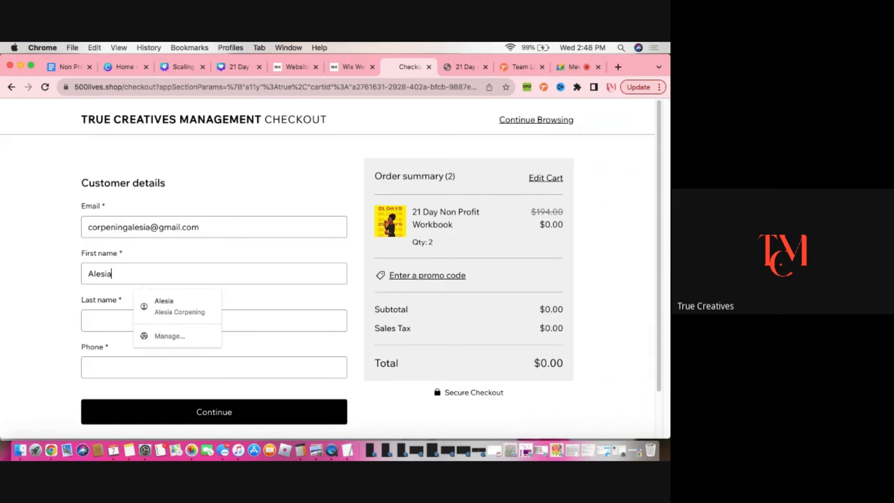
pyautogui.click(125, 322)
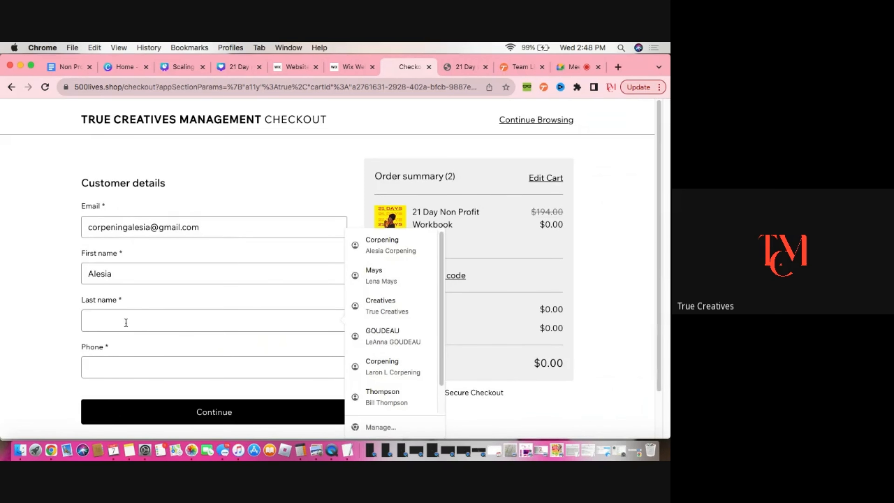
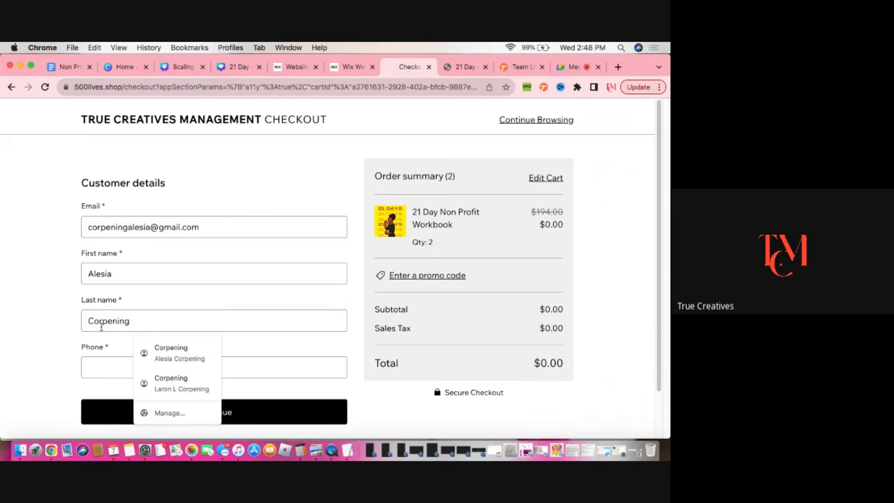
# Enter the customer's phone number and continue to the order review
pyautogui.click(117, 366)
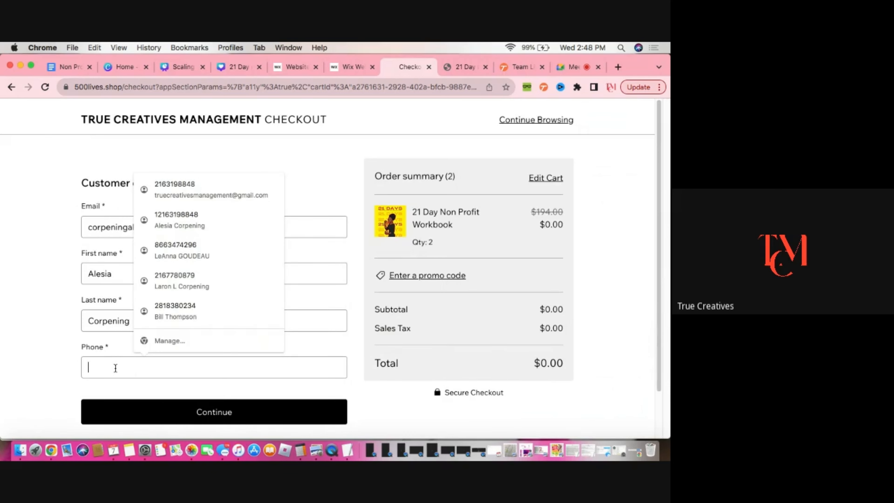
pyautogui.write('2')
pyautogui.press('BackSpace')
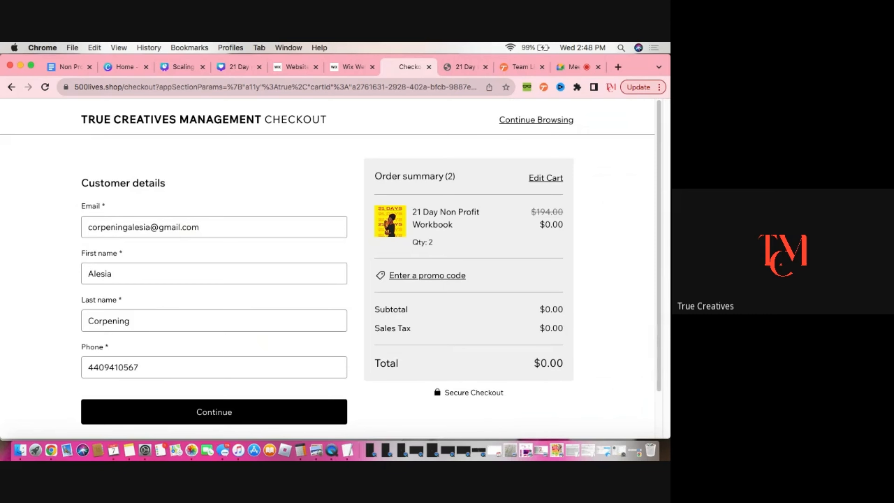
pyautogui.scroll(-1, 140, 334)
pyautogui.click(248, 392)
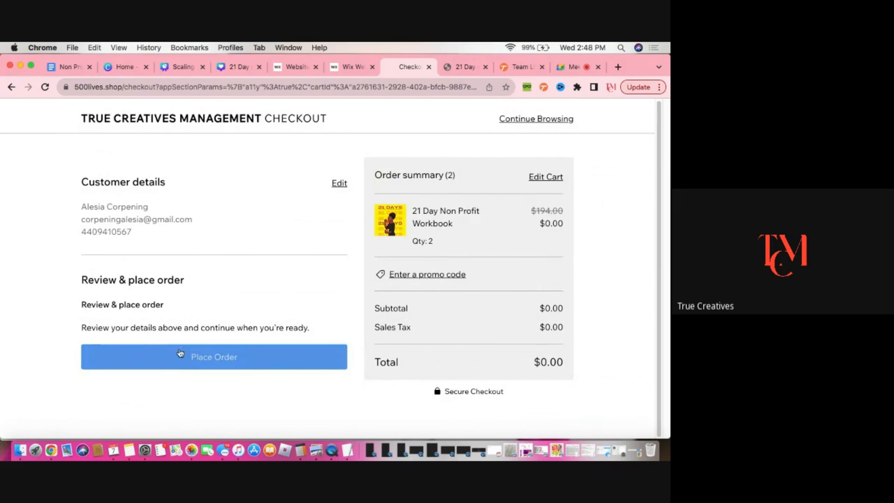
# Place the order and scroll through the order confirmation page
pyautogui.click(217, 357)
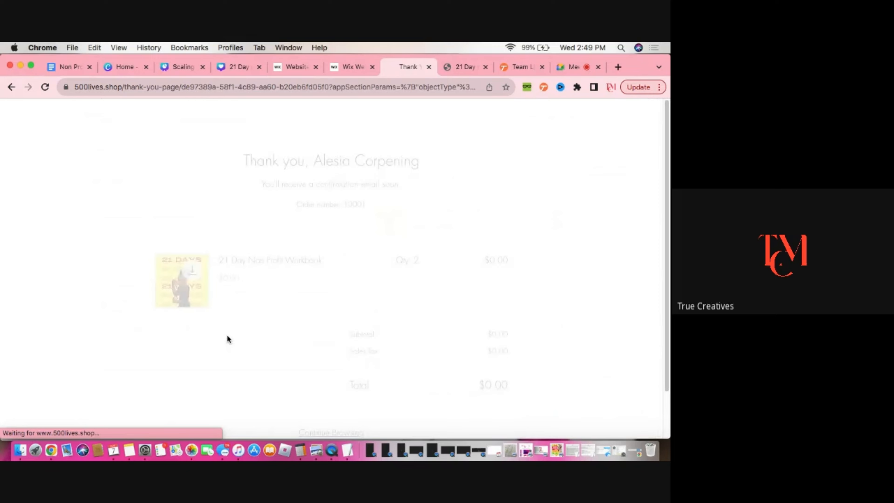
pyautogui.scroll(-3, 227, 336)
pyautogui.scroll(2, 227, 336)
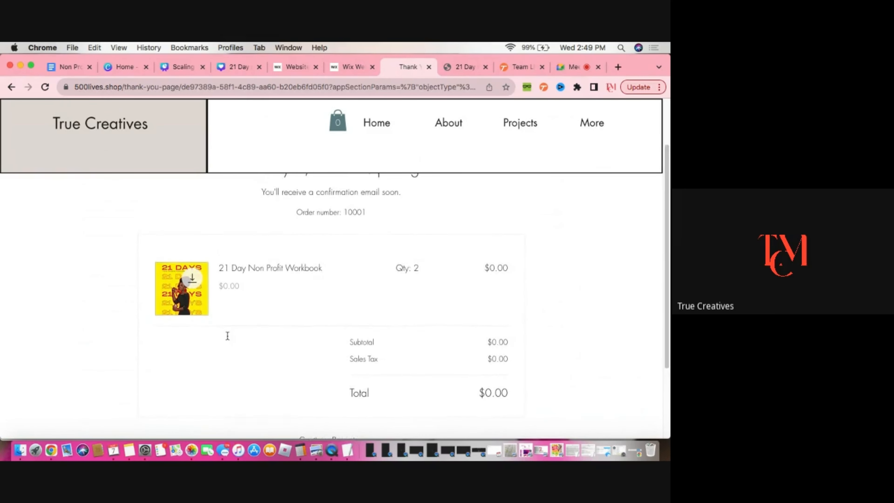
pyautogui.scroll(-4, 227, 336)
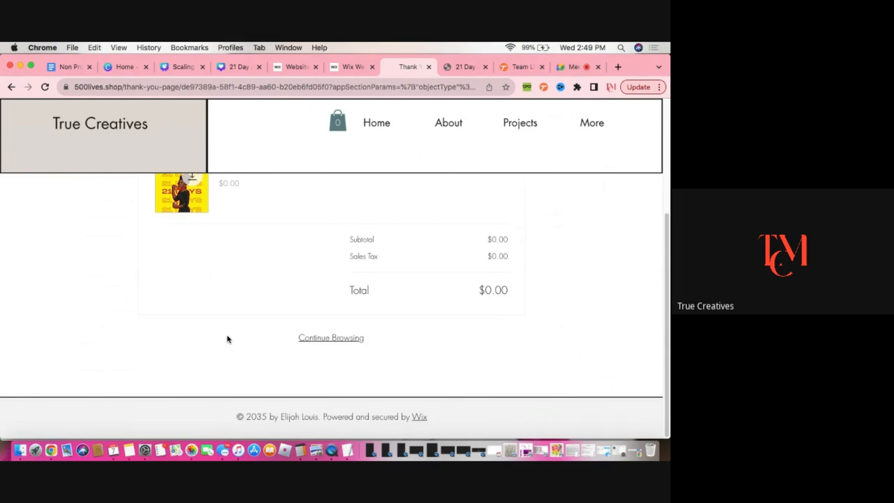
pyautogui.scroll(5, 226, 339)
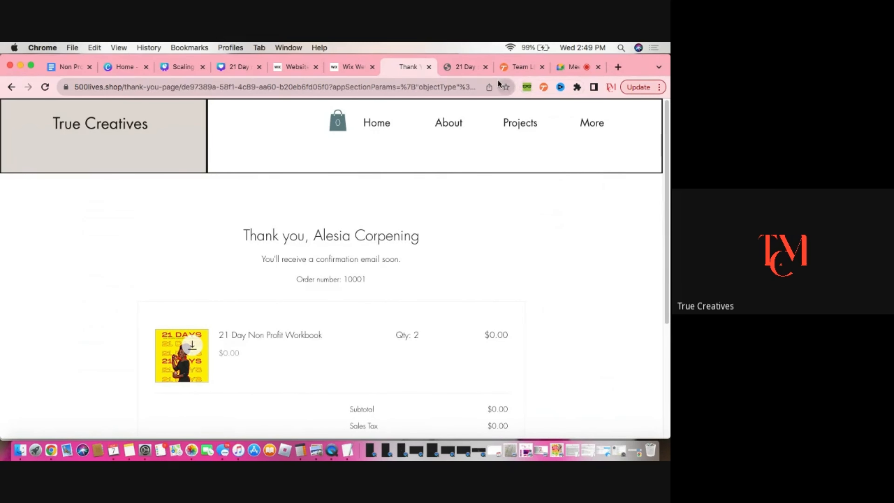
# Open Gmail in the browser and switch to the customer's Google account
pyautogui.click(465, 65)
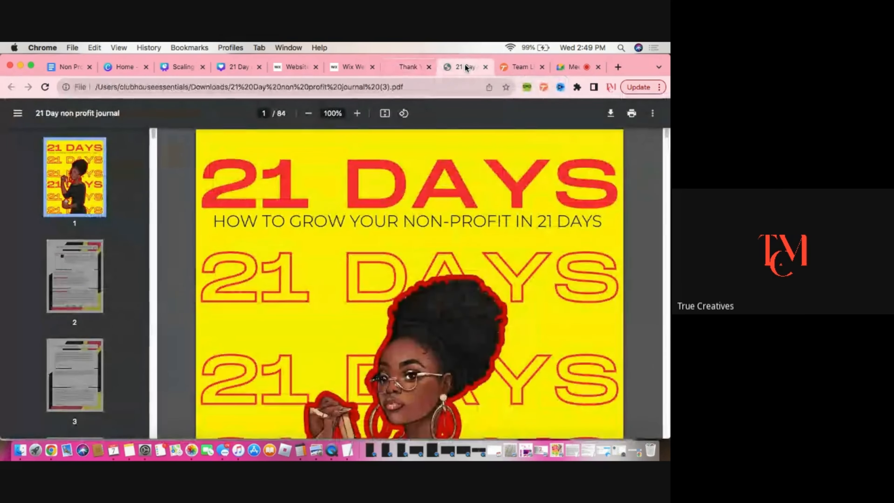
pyautogui.click(395, 86)
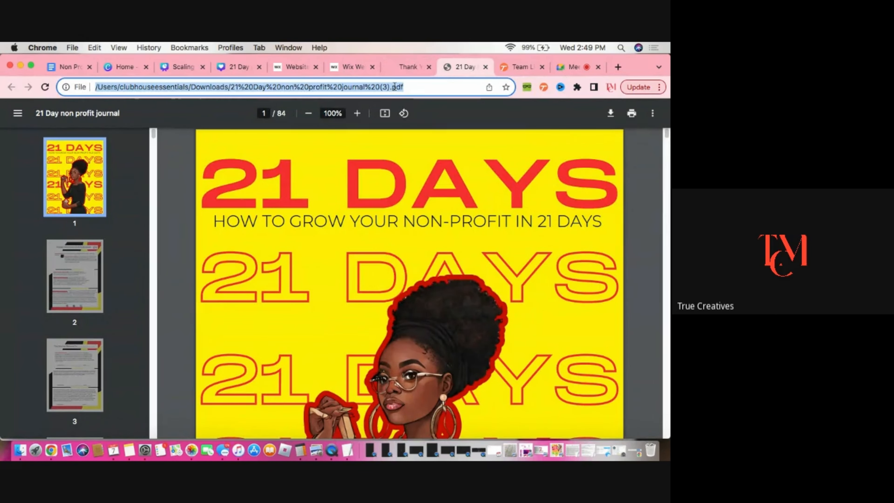
pyautogui.write('gmail.com')
pyautogui.press('Return')
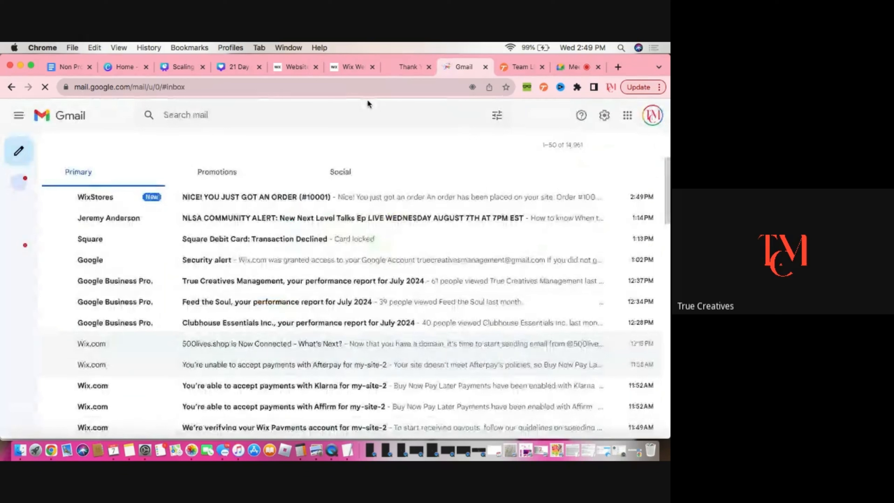
pyautogui.click(652, 115)
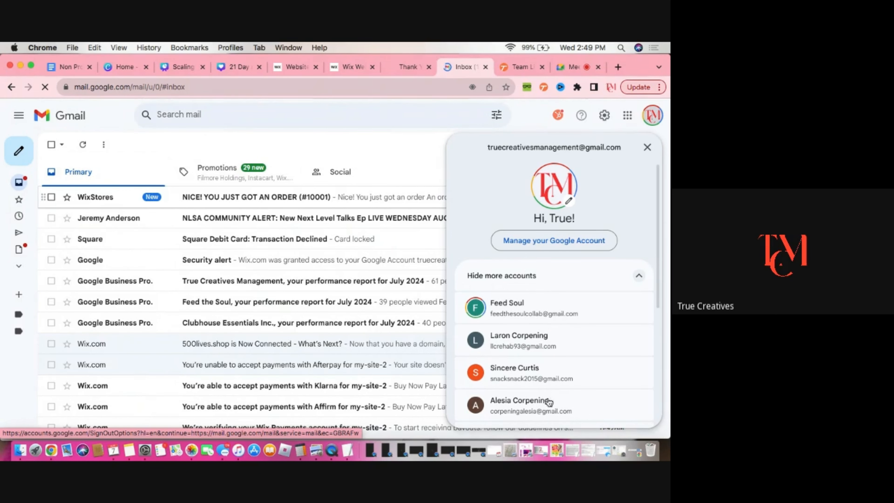
pyautogui.click(555, 406)
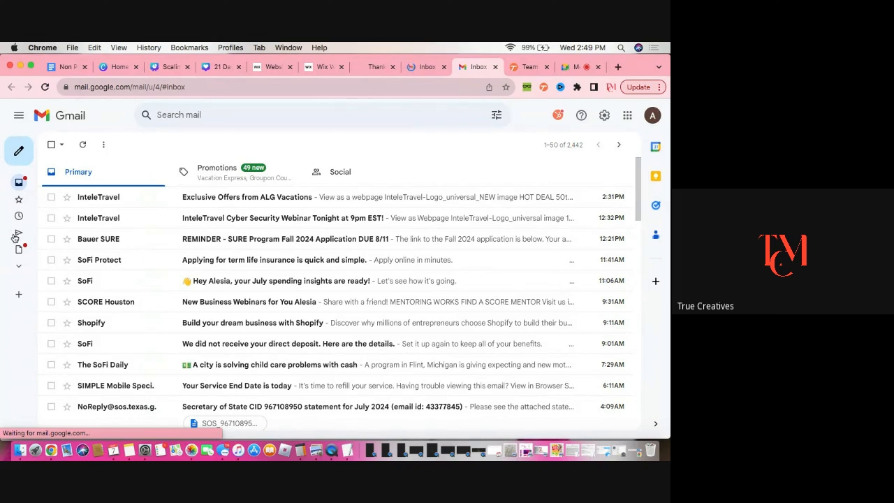
# Check the Spam folder, return to the inbox and open the store's order confirmation email
pyautogui.click(21, 268)
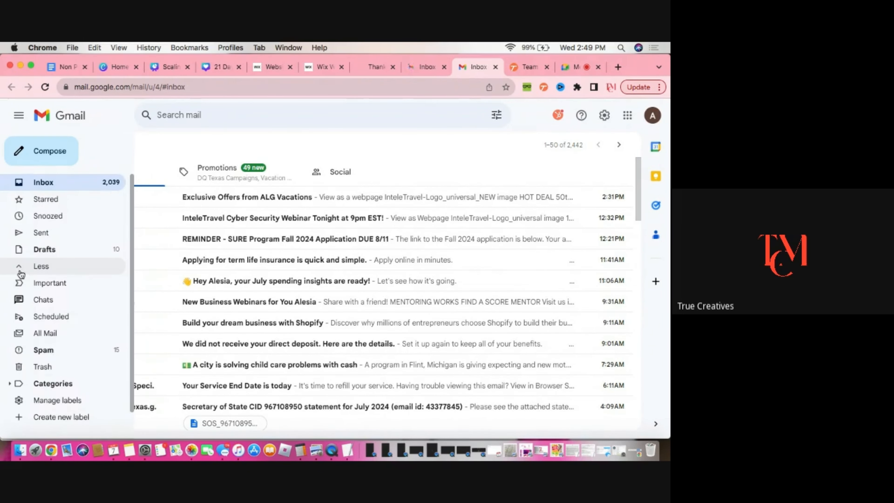
pyautogui.click(63, 352)
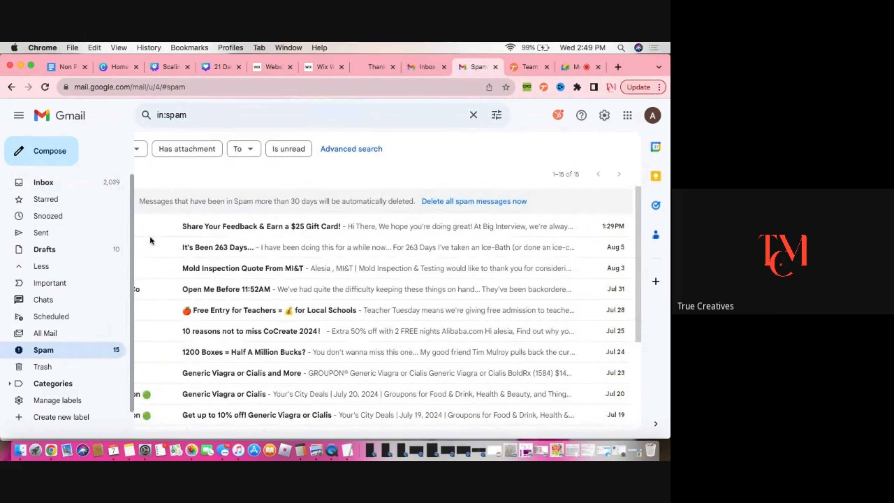
pyautogui.click(41, 184)
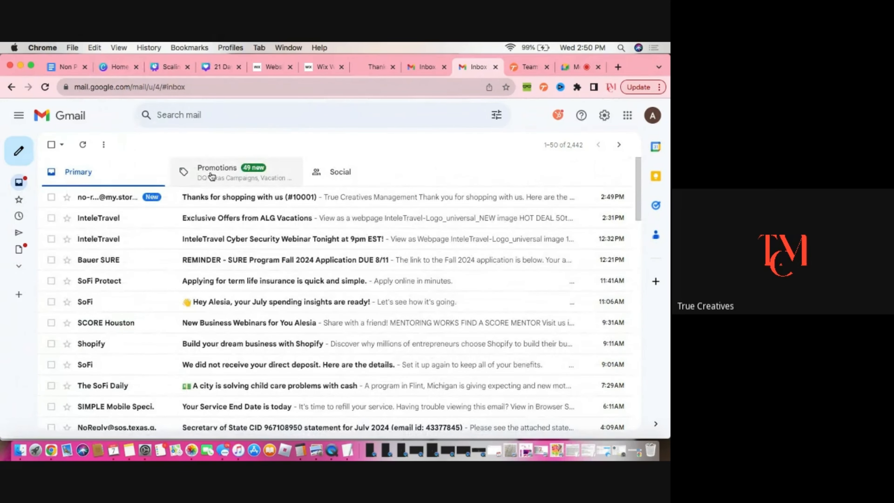
pyautogui.click(327, 199)
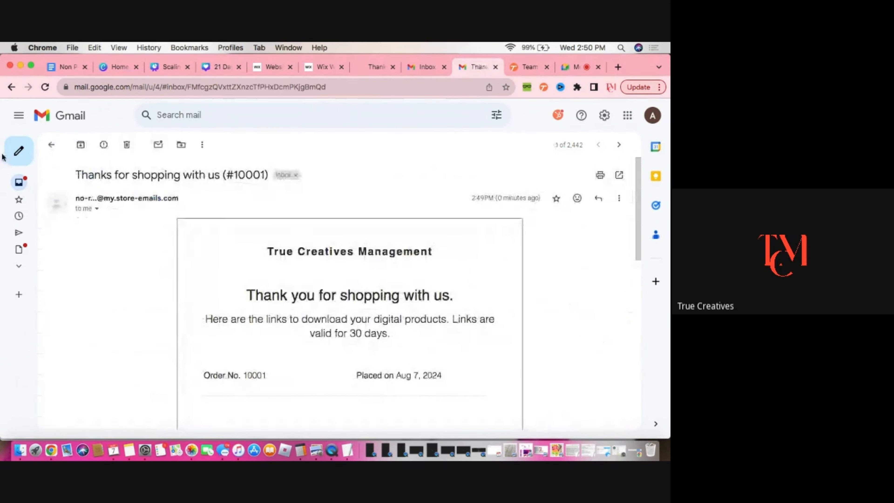
# Download the workbook from the order email's summary and page through the downloaded PDF
pyautogui.scroll(-1, 439, 286)
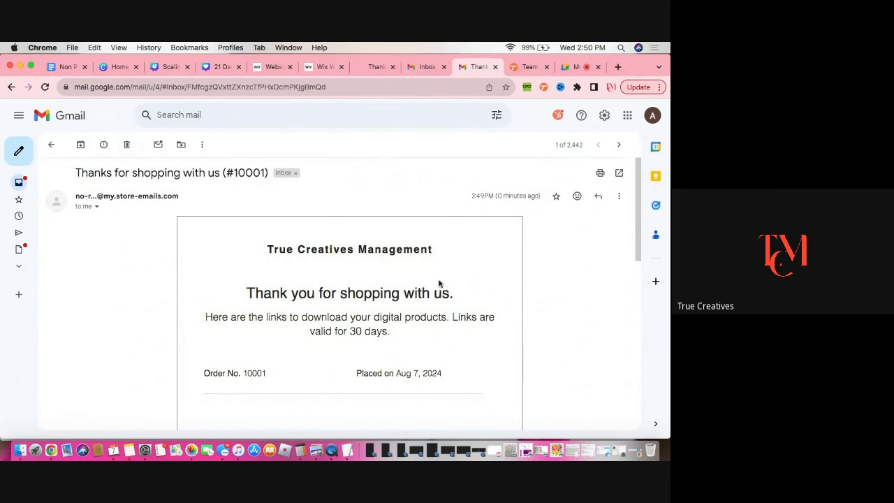
pyautogui.scroll(-2, 390, 329)
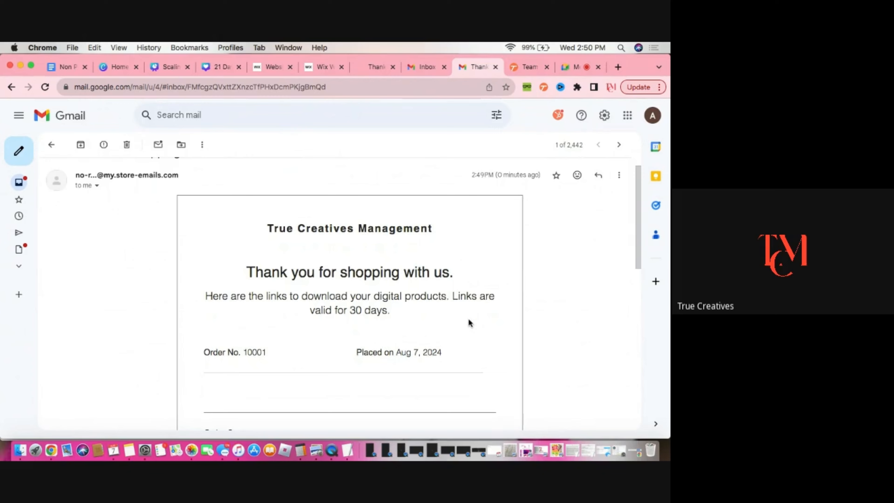
pyautogui.scroll(-10, 461, 324)
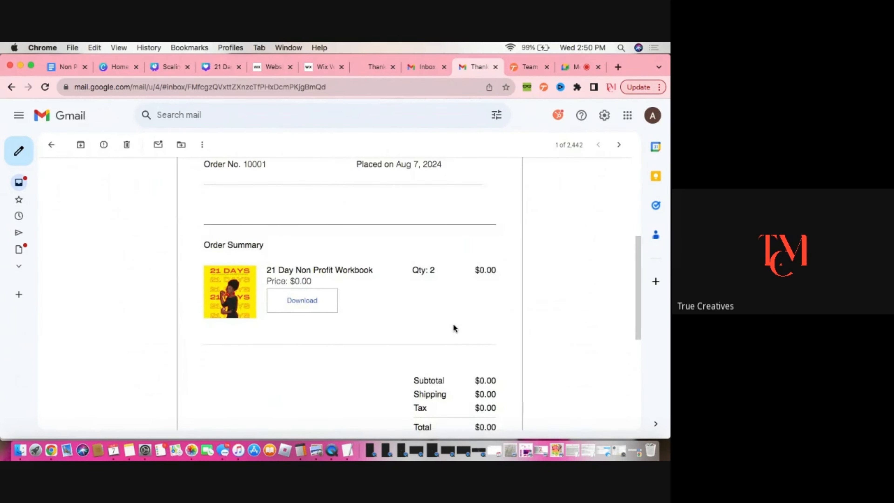
pyautogui.scroll(1, 453, 327)
pyautogui.scroll(-12, 454, 327)
pyautogui.scroll(10, 454, 328)
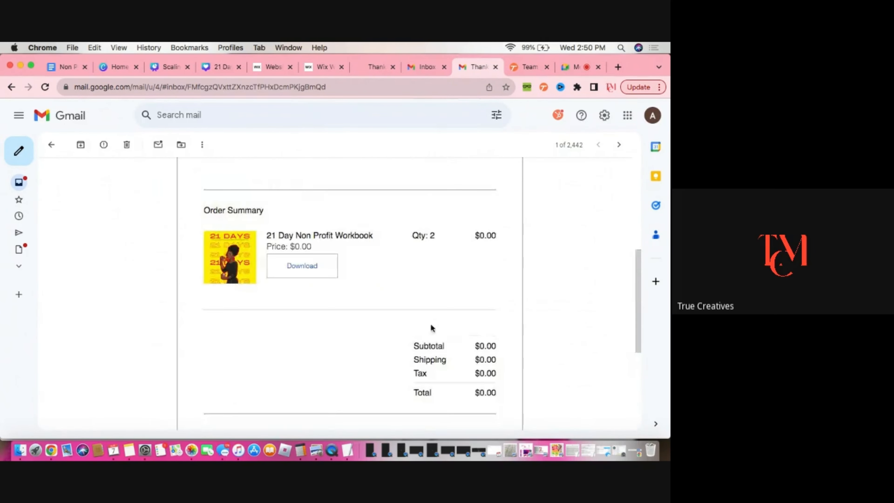
pyautogui.click(293, 267)
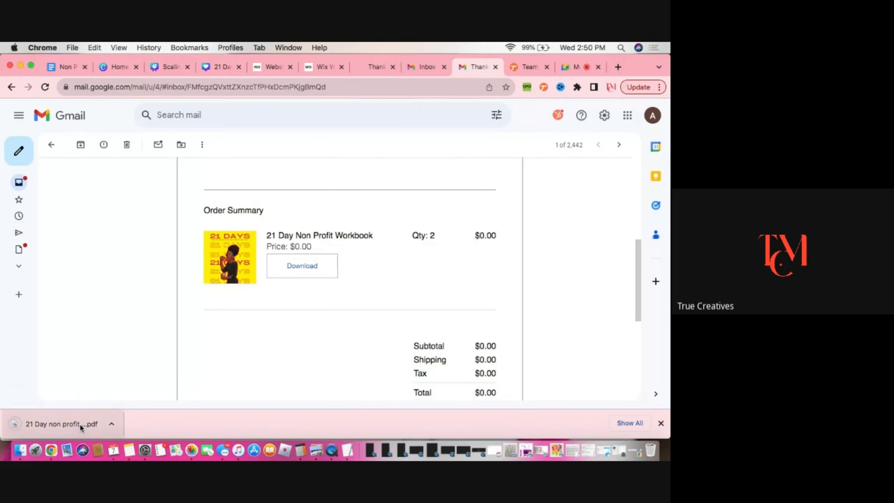
pyautogui.click(80, 425)
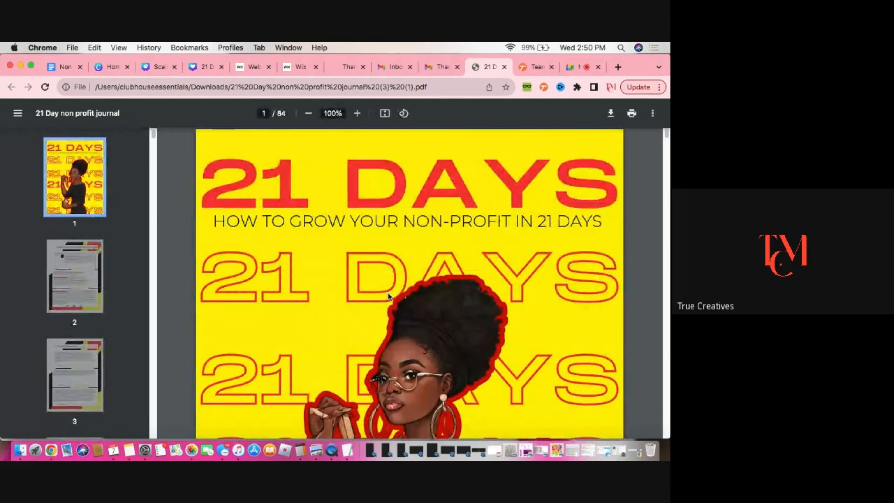
pyautogui.scroll(-20, 426, 270)
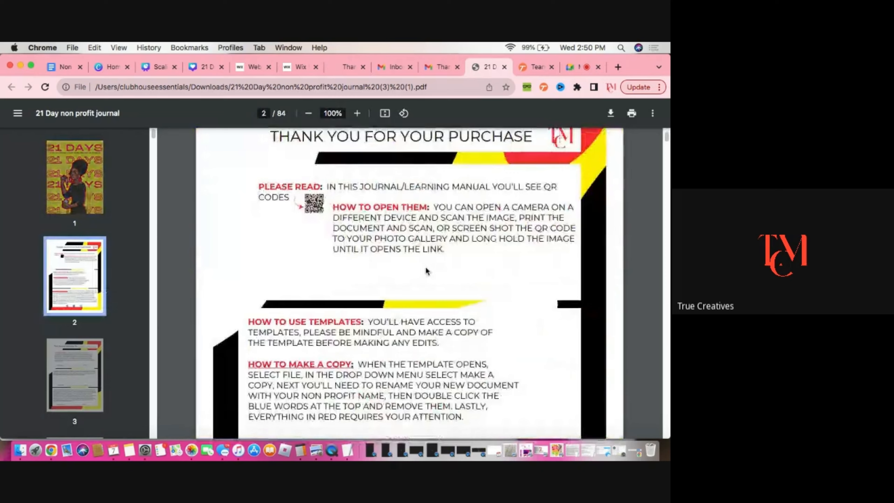
pyautogui.scroll(-20, 425, 269)
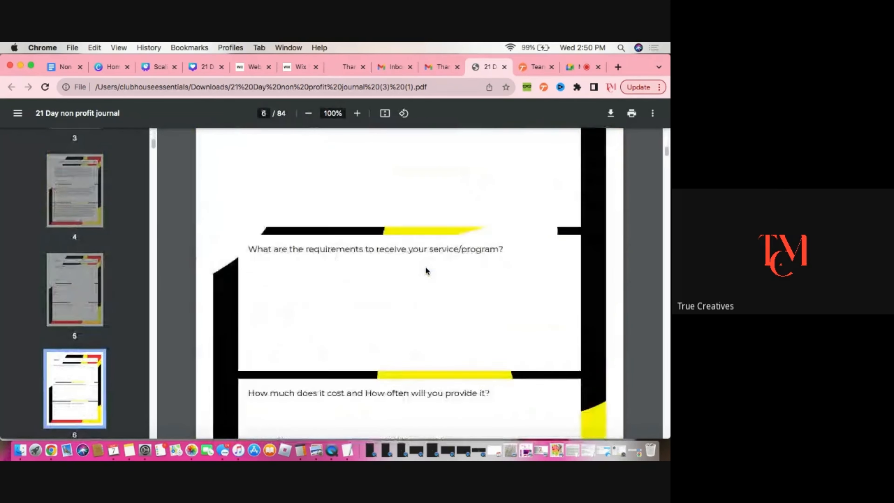
pyautogui.scroll(-10, 425, 270)
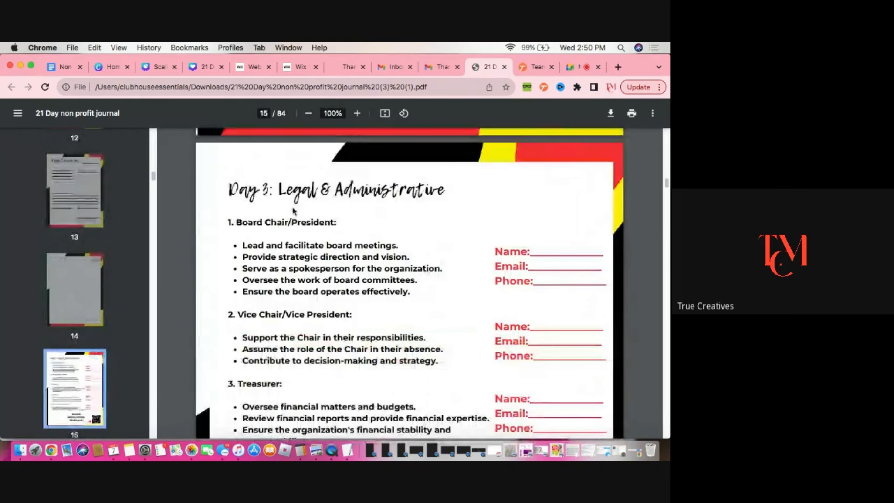
# Switch to the Wix dashboard and open the Contacts list under Customers & Leads
pyautogui.click(302, 69)
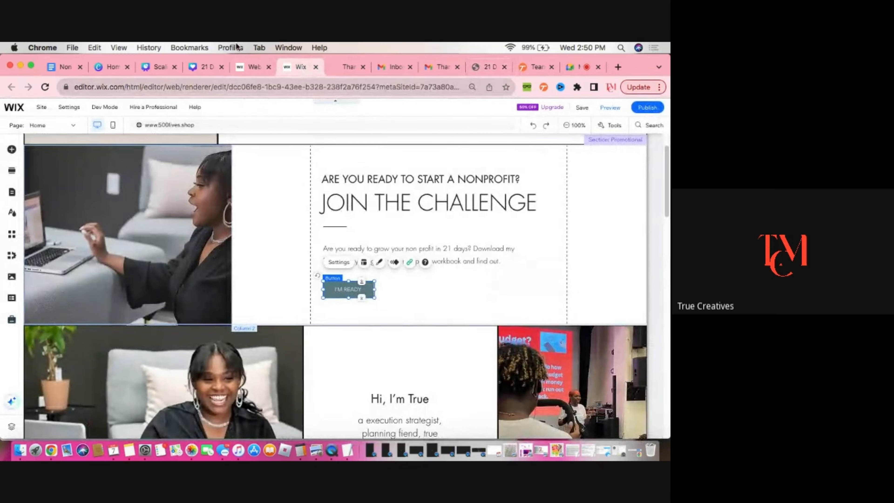
pyautogui.click(252, 66)
pyautogui.scroll(3, 47, 303)
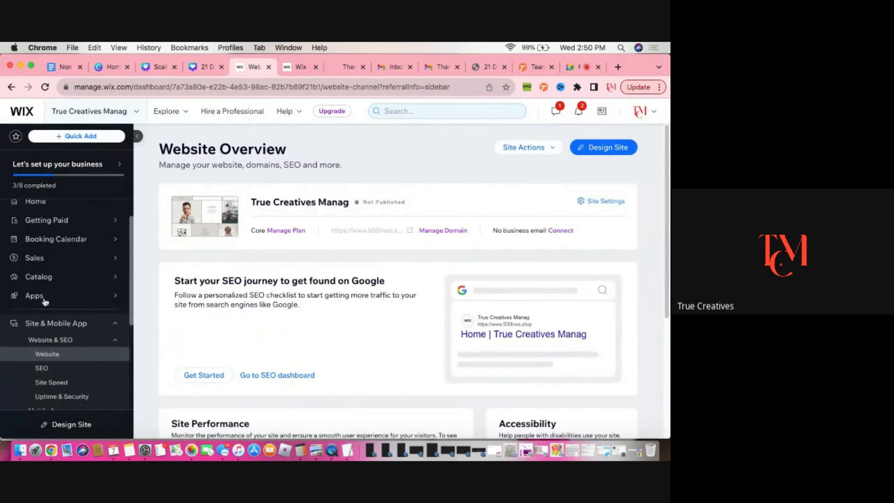
pyautogui.moveTo(47, 305)
pyautogui.scroll(-6, 52, 296)
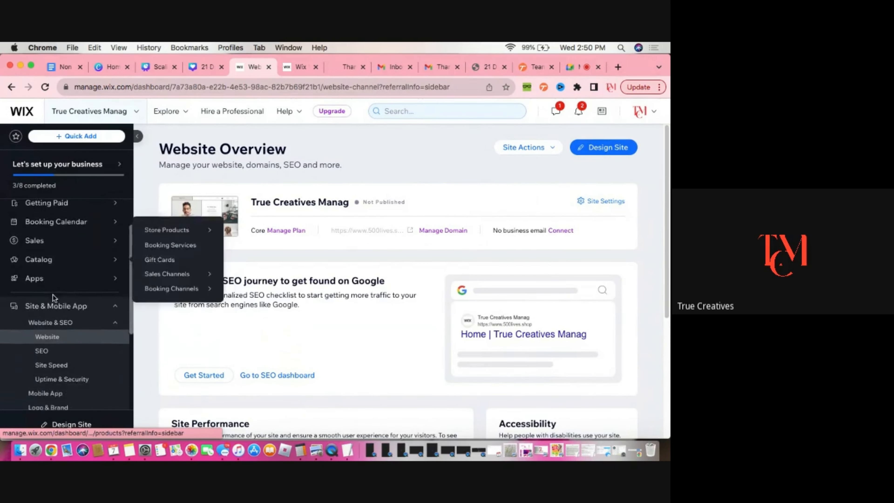
pyautogui.moveTo(73, 314)
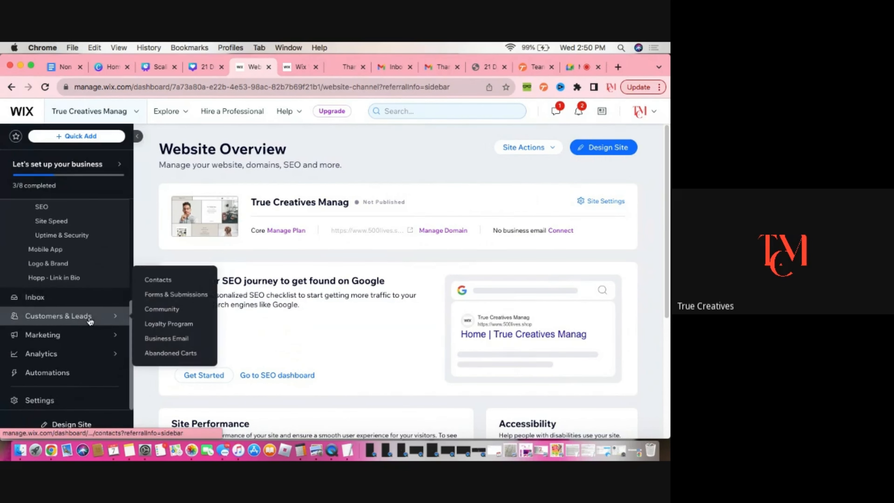
pyautogui.click(162, 280)
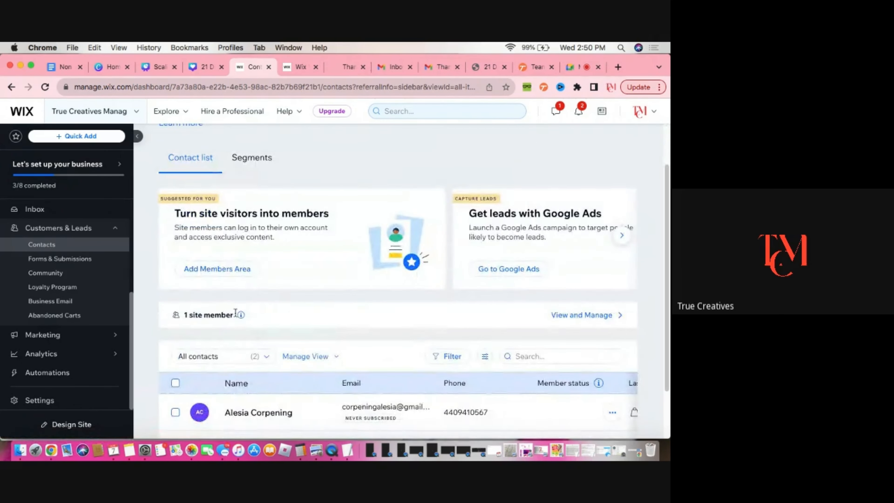
# Examine the contacts list entries for the new customer
pyautogui.scroll(-2, 282, 326)
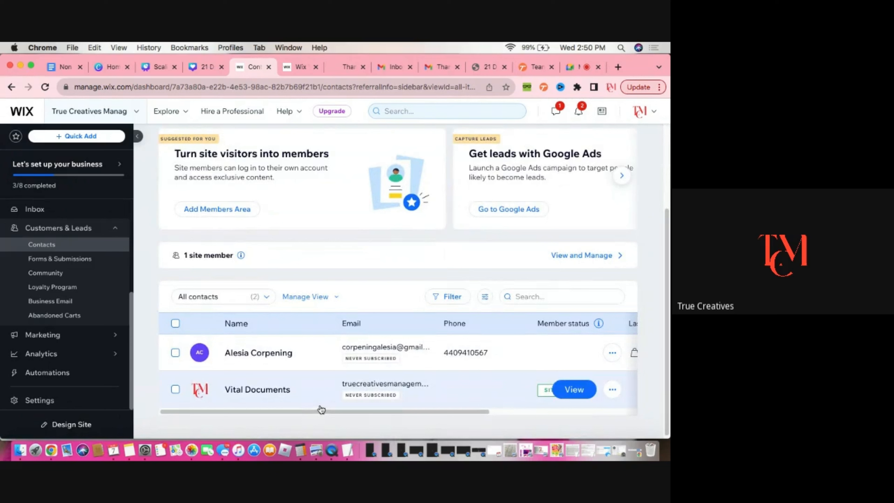
pyautogui.moveTo(324, 411); pyautogui.dragTo(288, 418)
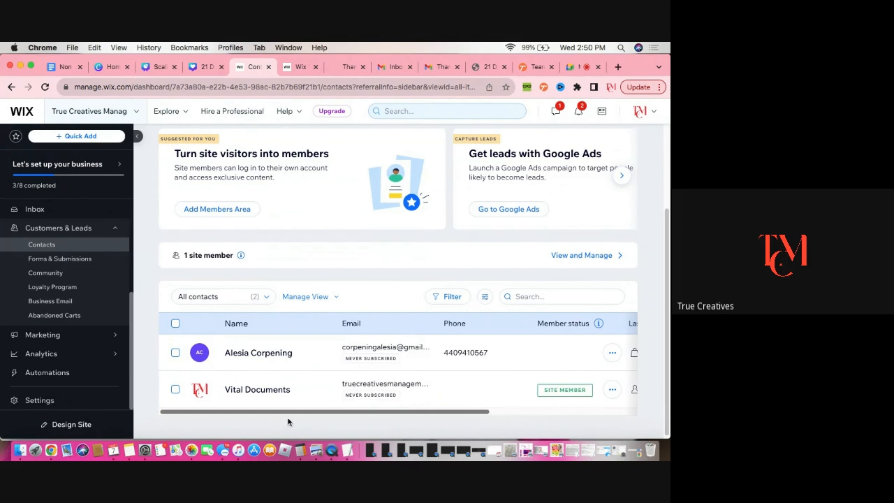
pyautogui.scroll(1, 295, 357)
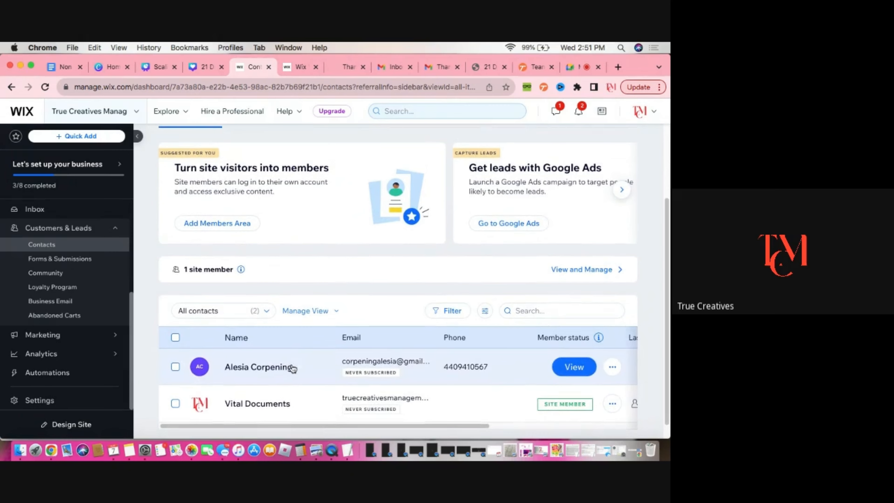
pyautogui.scroll(1, 295, 358)
pyautogui.scroll(3, 295, 354)
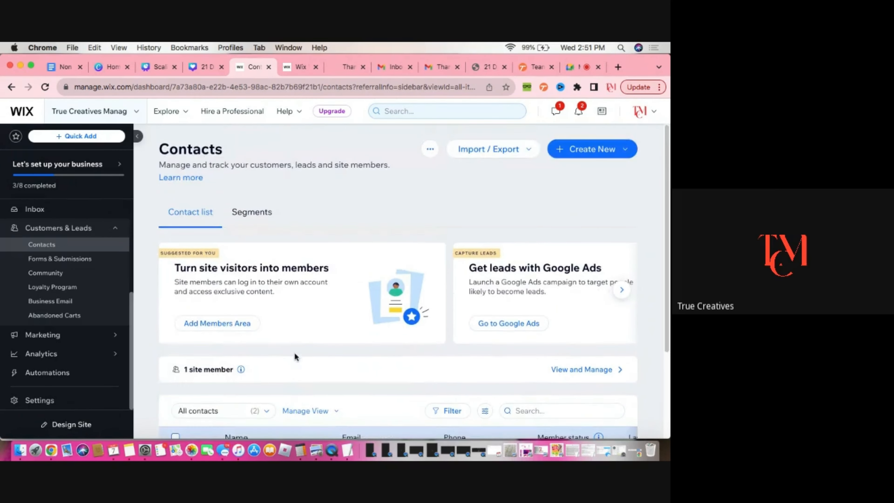
pyautogui.scroll(-3, 296, 351)
pyautogui.scroll(1, 299, 356)
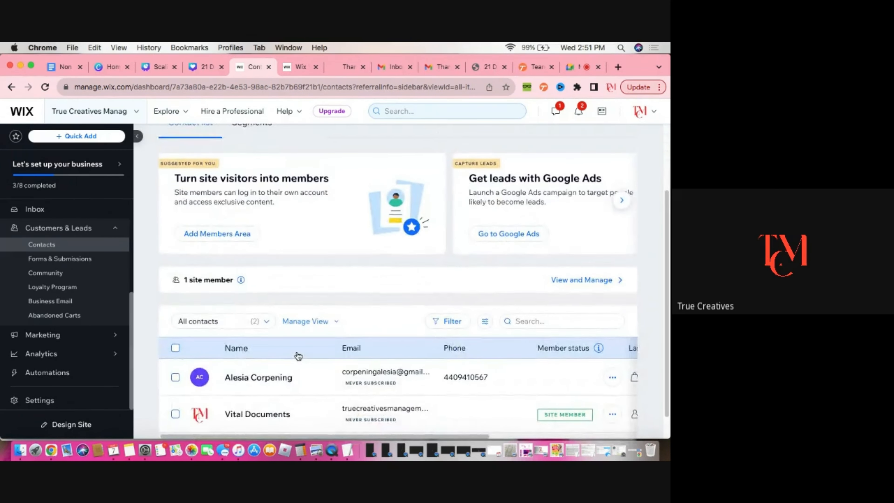
pyautogui.scroll(1, 299, 356)
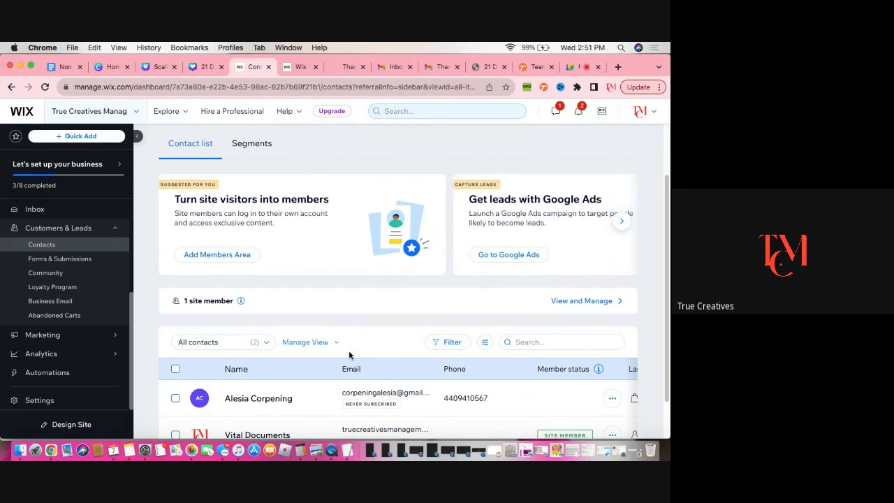
pyautogui.scroll(1, 347, 352)
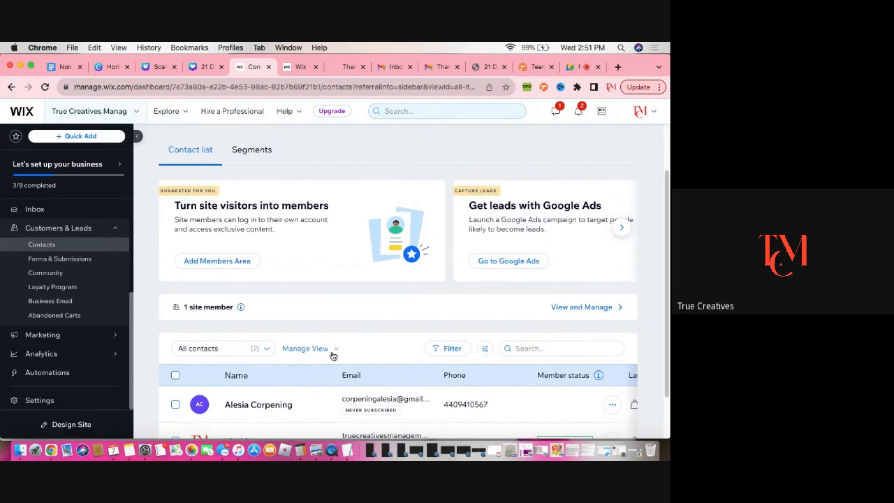
pyautogui.scroll(1, 333, 355)
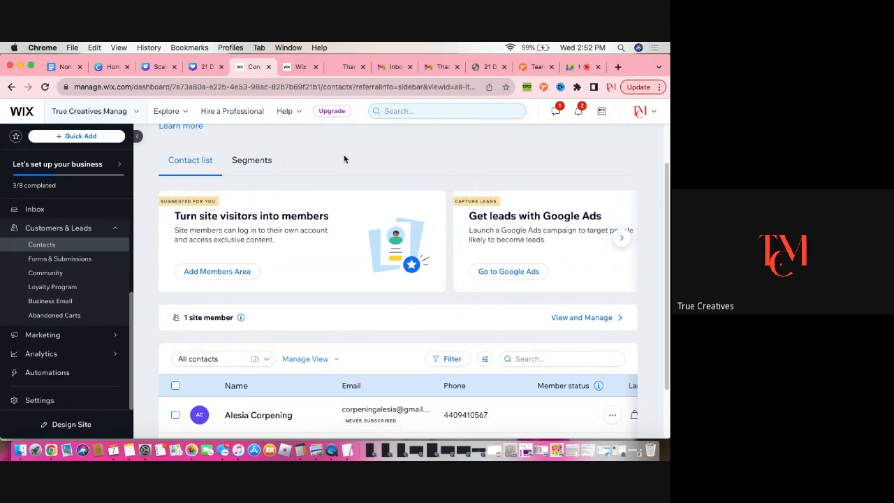
# Return to the store's thank-you page and go to the site's home page via the logo
pyautogui.click(347, 69)
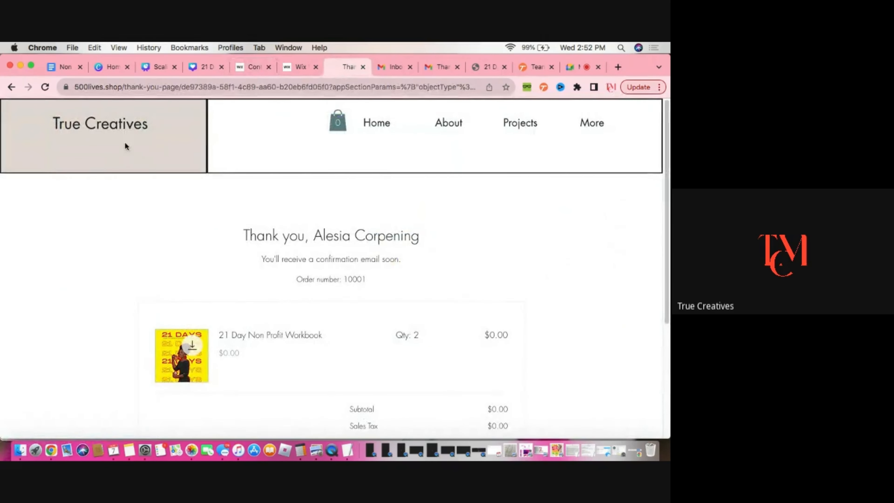
pyautogui.click(133, 125)
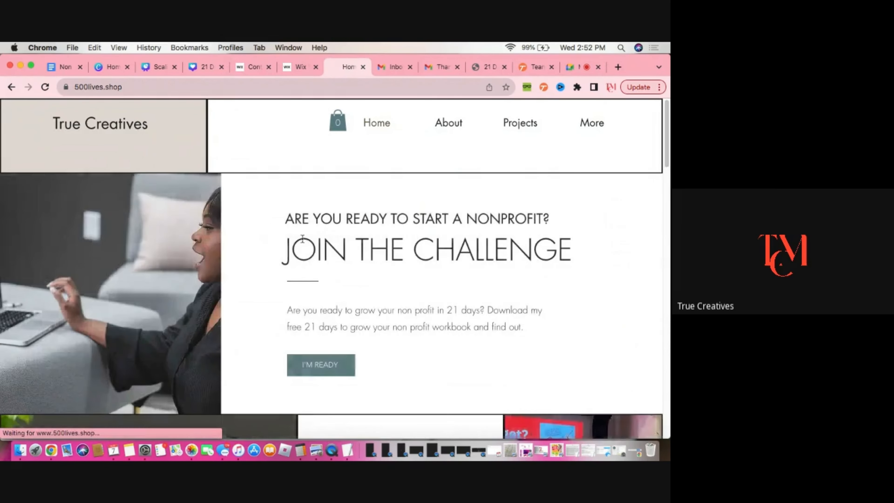